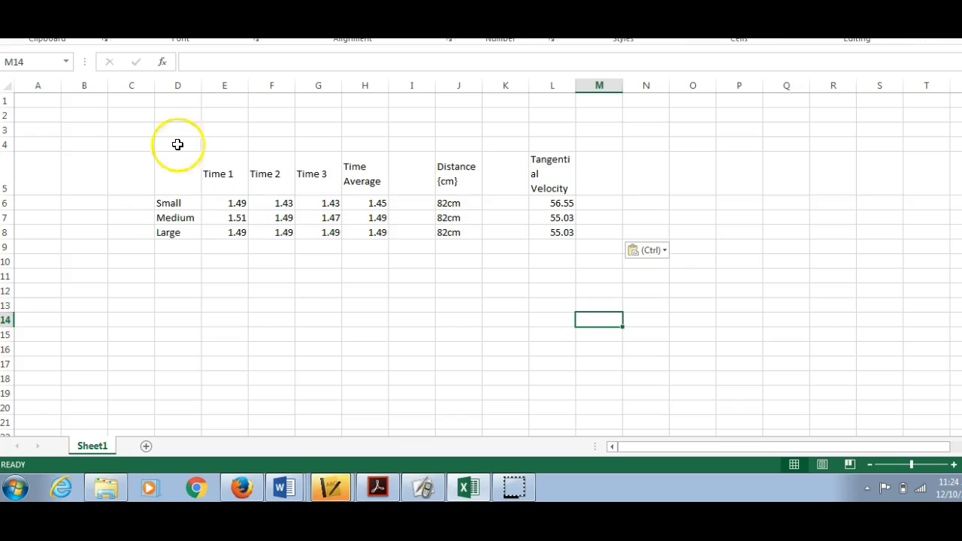
Step: Switch to ActivInspire, start annotating over the desktop, and clear the old handwritten notes covering the spreadsheet
{"action": "left_click", "coordinate": [425, 488]}
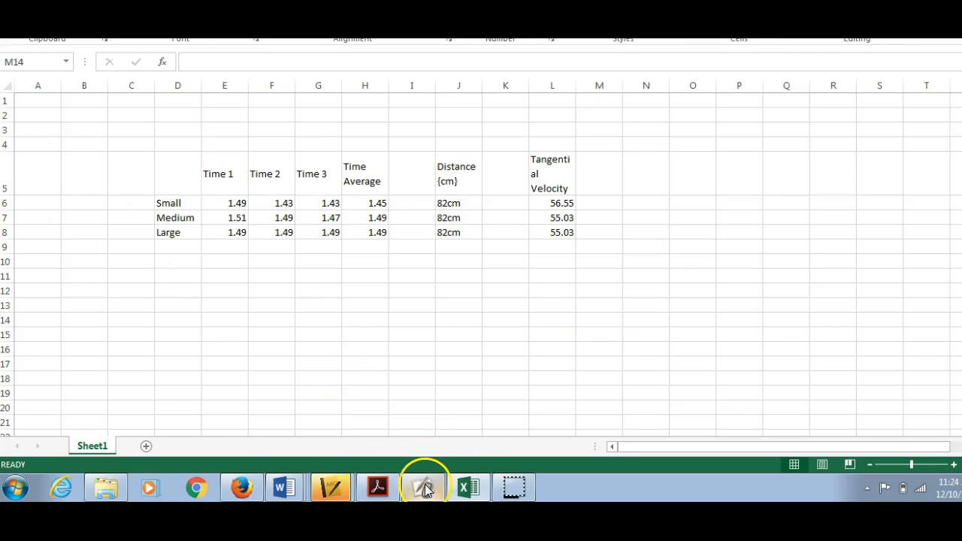
{"action": "left_click", "coordinate": [425, 487]}
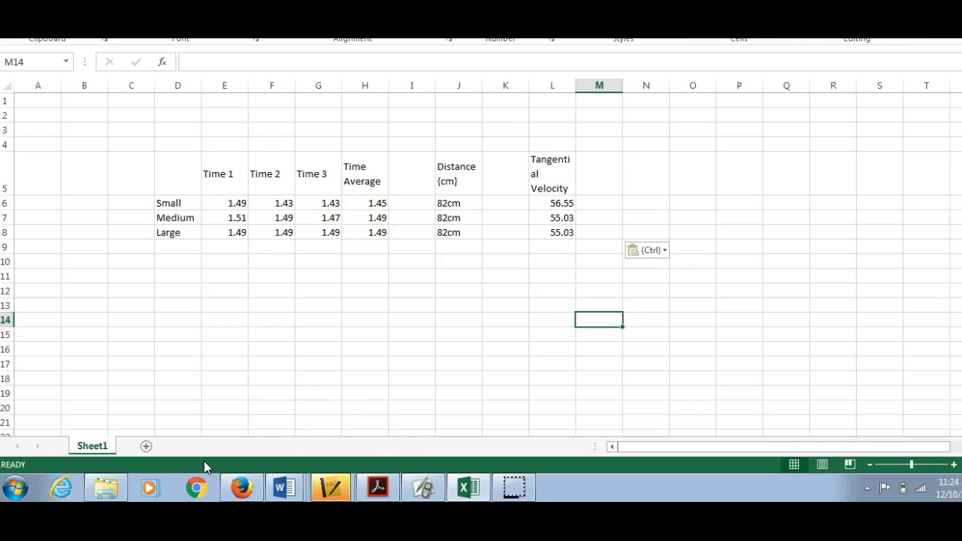
{"action": "left_click", "coordinate": [406, 485]}
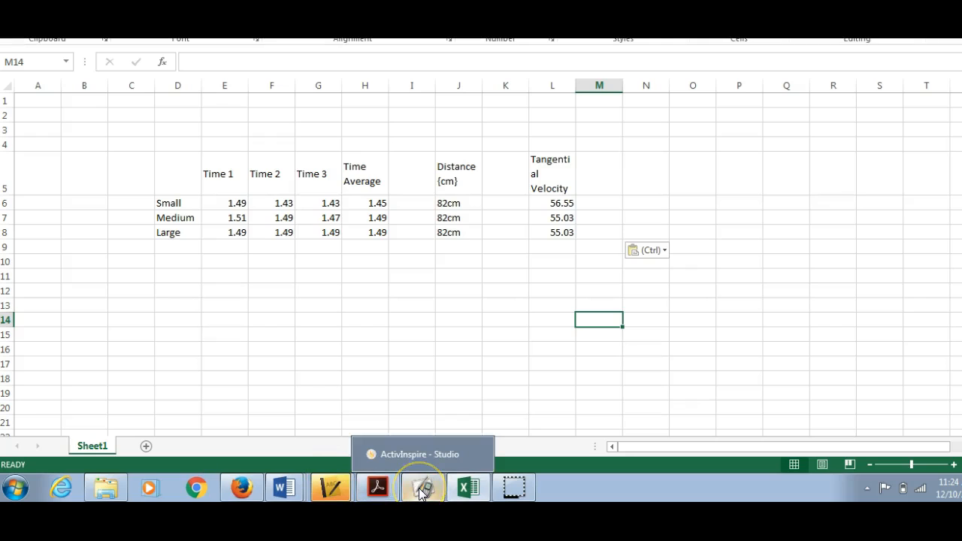
{"action": "left_click", "coordinate": [418, 488]}
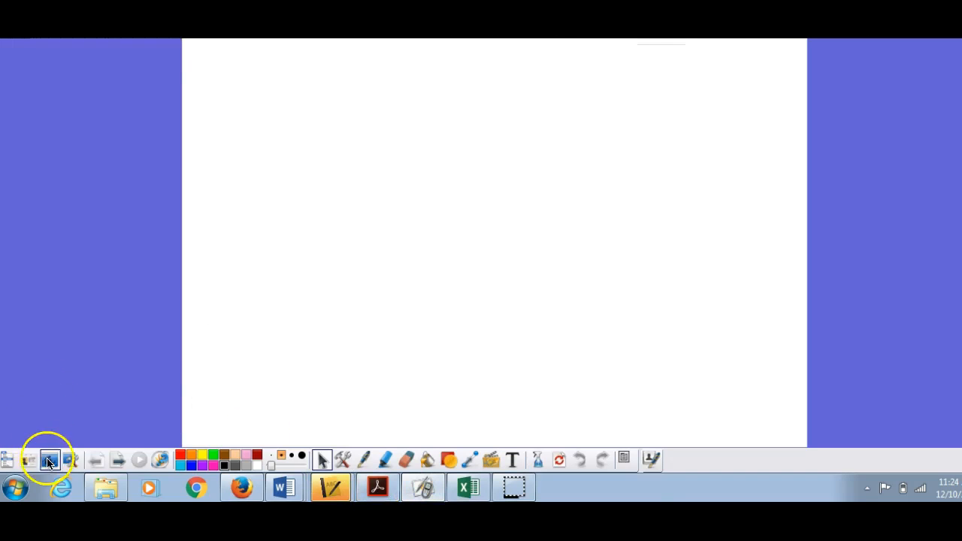
{"action": "left_click", "coordinate": [48, 459]}
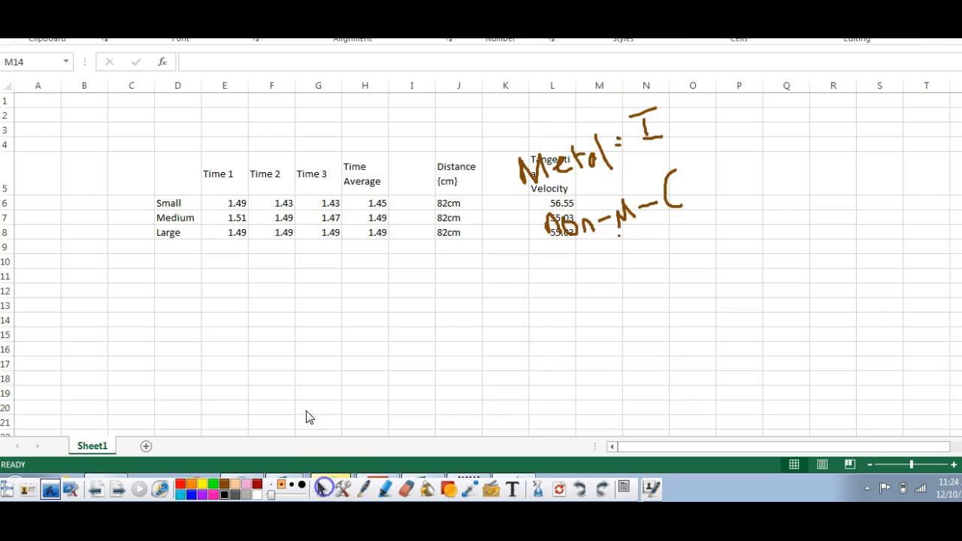
{"action": "left_click", "coordinate": [559, 489]}
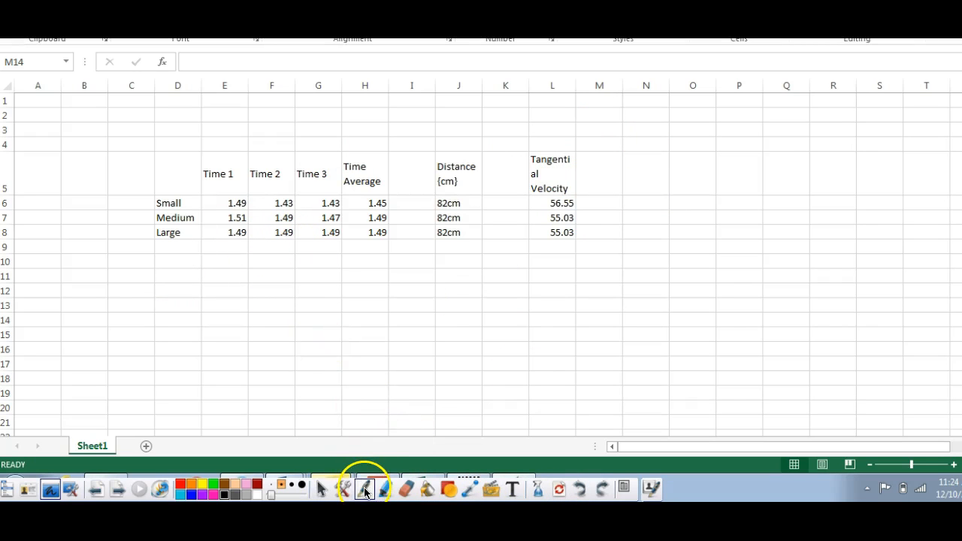
{"action": "left_click", "coordinate": [324, 489]}
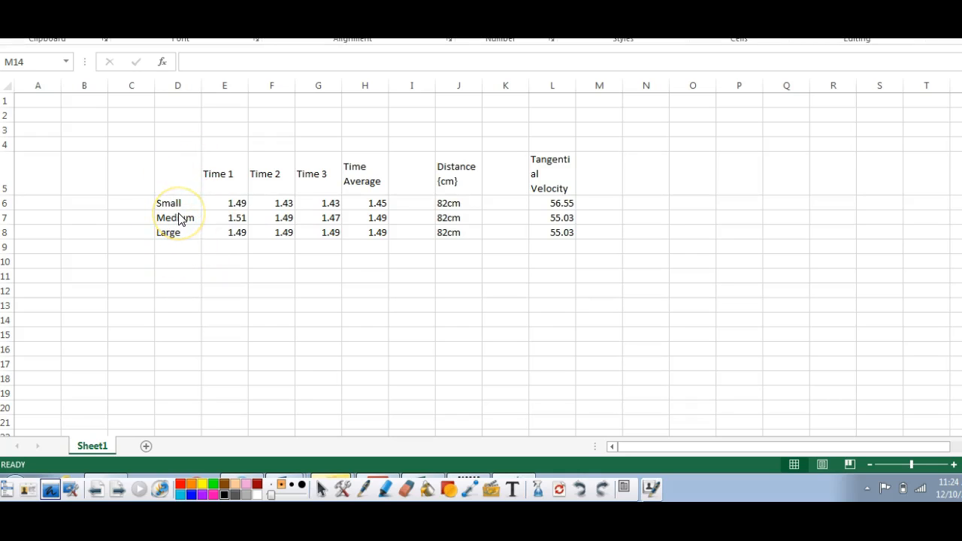
Step: Enter the header "Radius" in cell D5 above the Small, Medium and Large labels
{"action": "left_click", "coordinate": [174, 173]}
{"action": "type", "text": "Rad"}
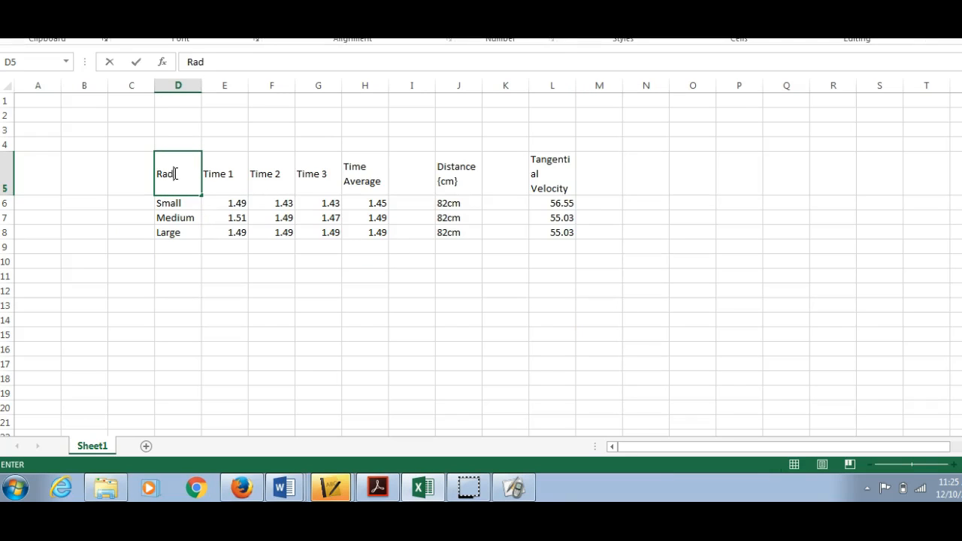
{"action": "left_click", "coordinate": [186, 206]}
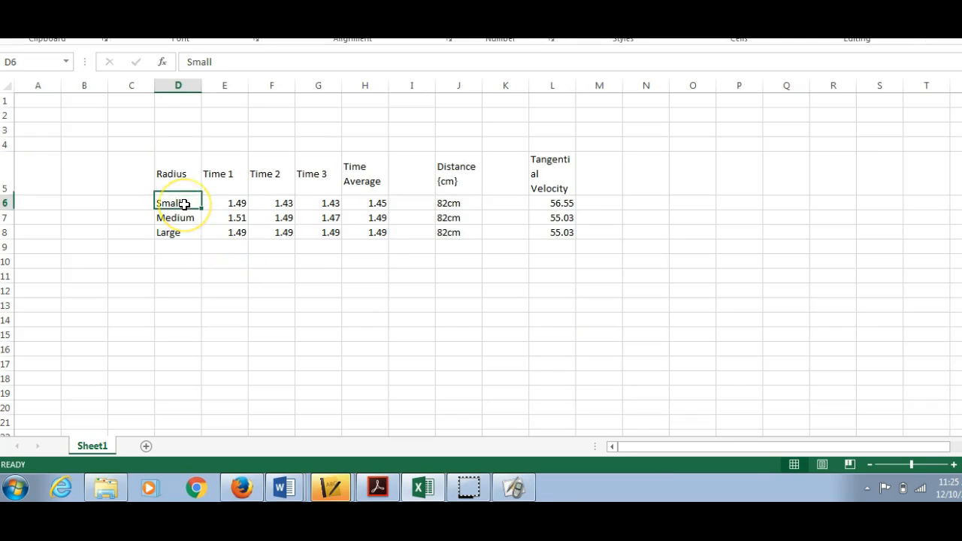
{"action": "left_click", "coordinate": [221, 173]}
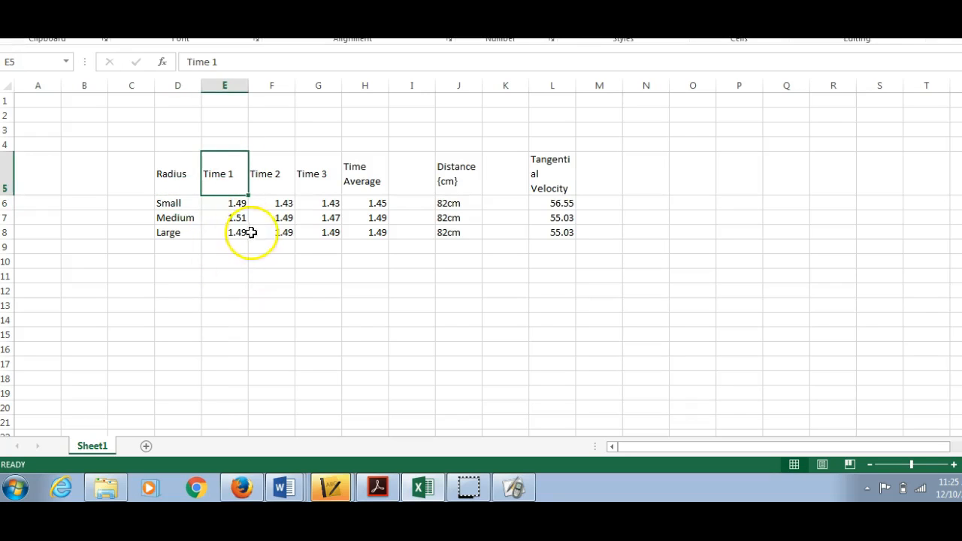
{"action": "left_click", "coordinate": [275, 183]}
{"action": "left_click", "coordinate": [324, 176]}
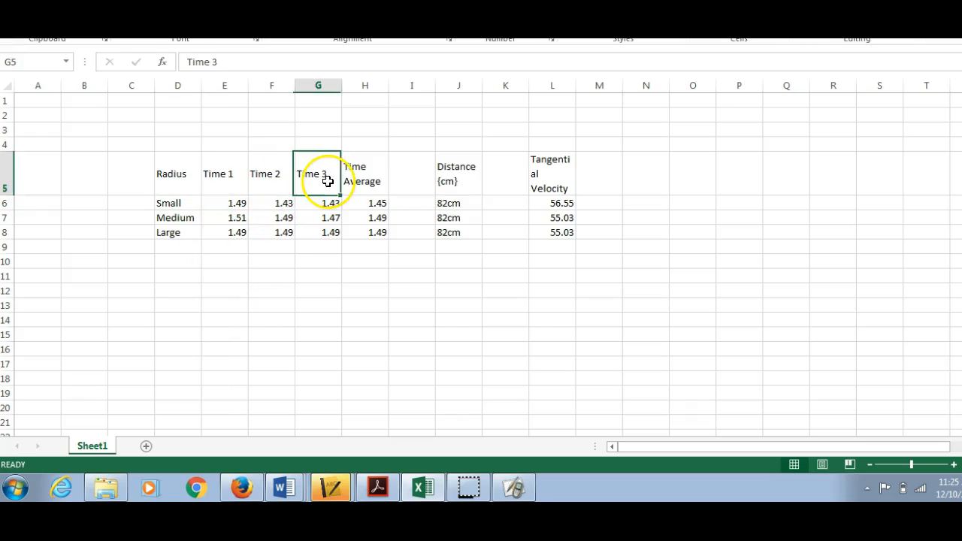
Step: Shorten the "Time Average" header in cell H5 to "Average"
{"action": "left_click", "coordinate": [376, 175]}
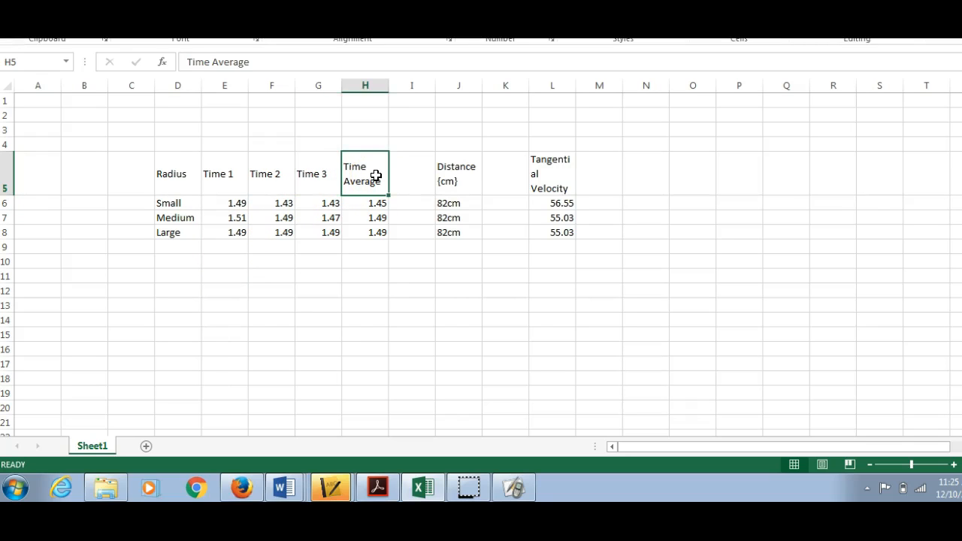
{"action": "left_click", "coordinate": [210, 61]}
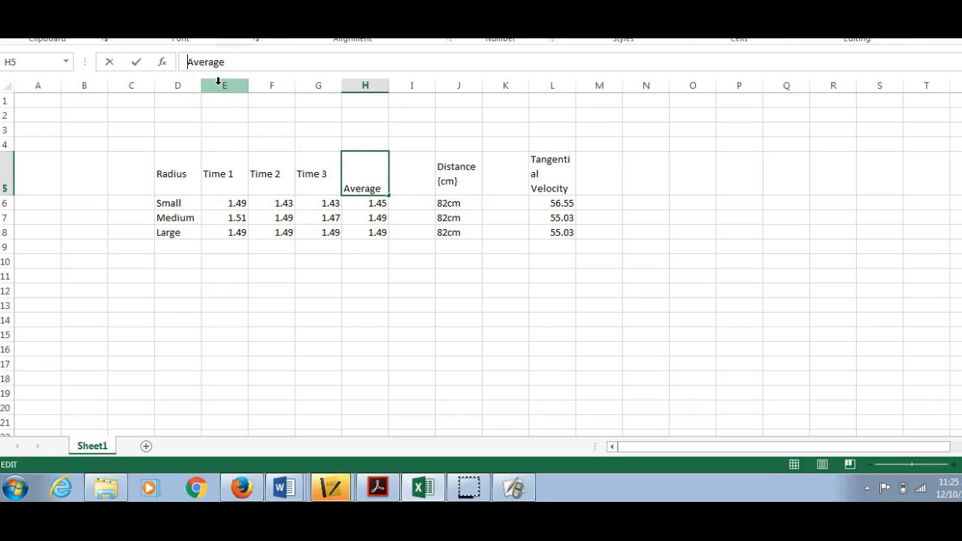
{"action": "left_click", "coordinate": [412, 304]}
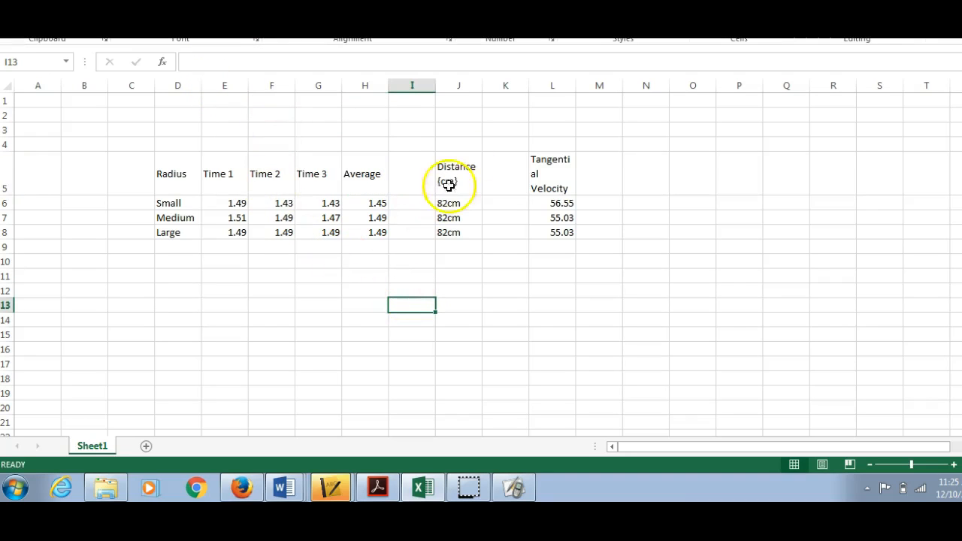
Step: Delete the two blank columns on either side of the Distance column
{"action": "right_click", "coordinate": [412, 86]}
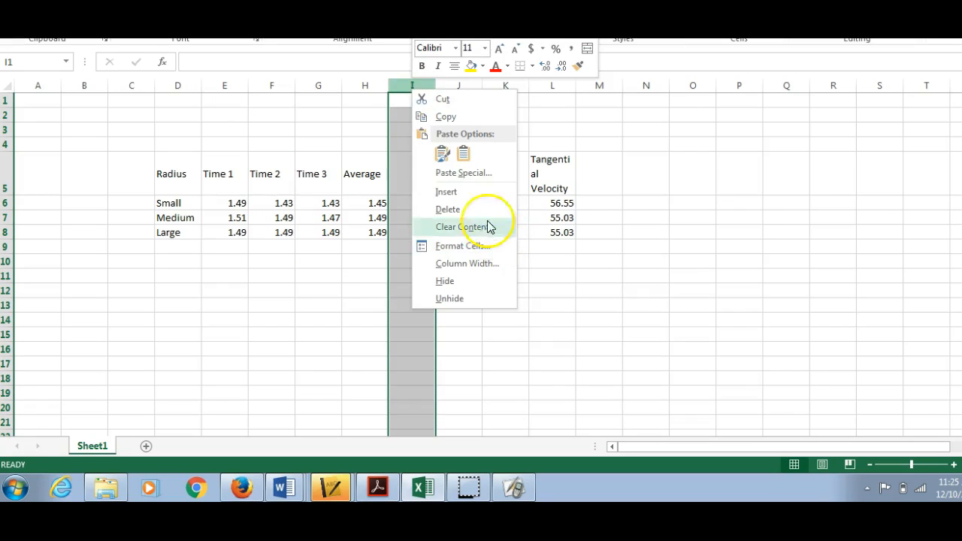
{"action": "left_click", "coordinate": [481, 209]}
{"action": "left_click", "coordinate": [569, 332]}
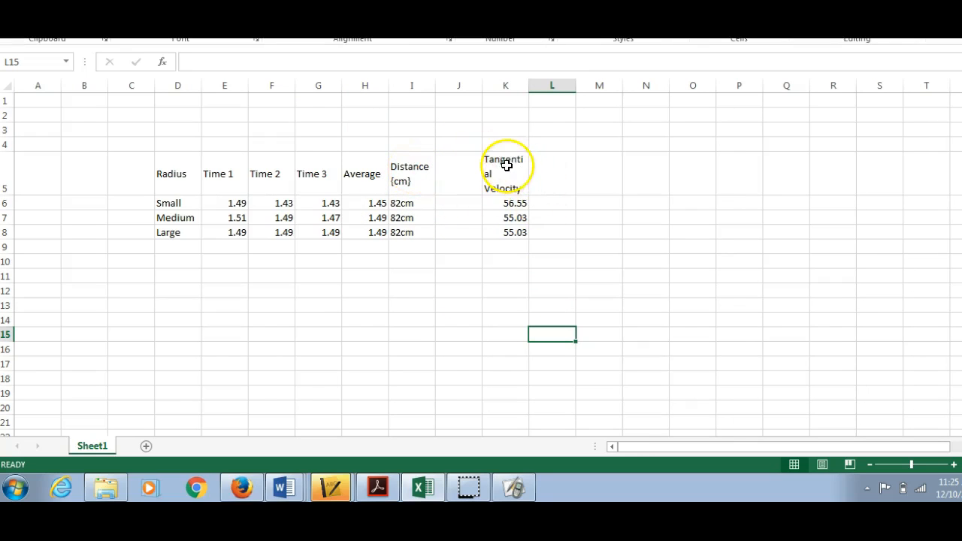
{"action": "right_click", "coordinate": [455, 85]}
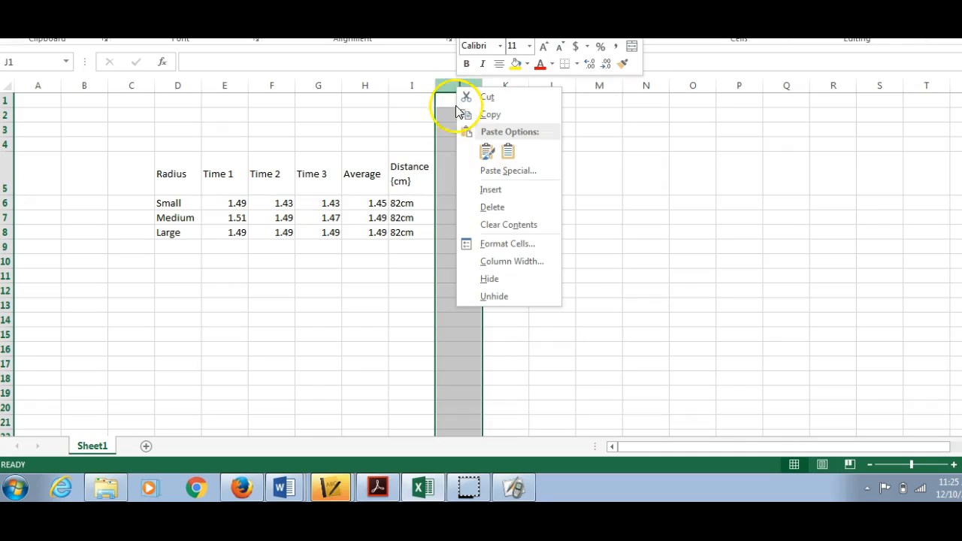
{"action": "left_click", "coordinate": [520, 207]}
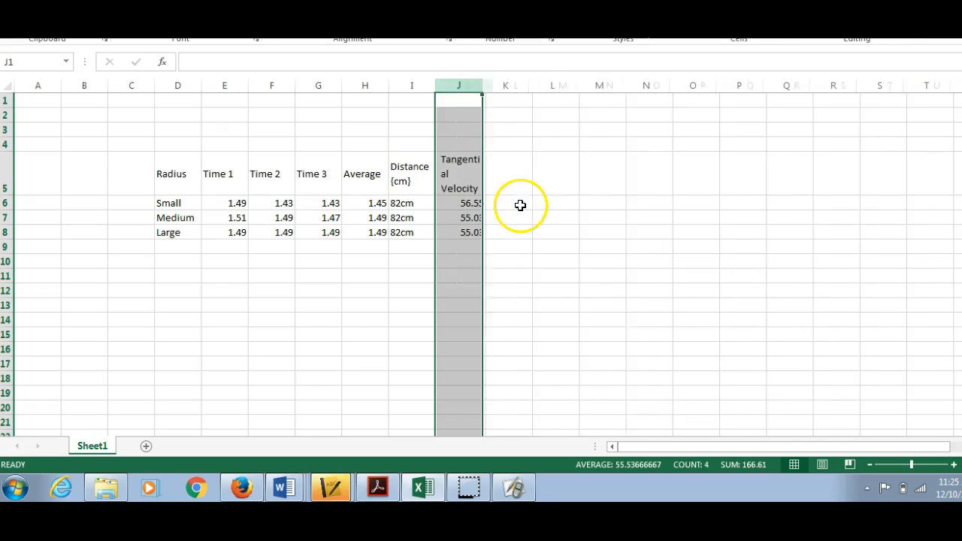
{"action": "left_click", "coordinate": [577, 318]}
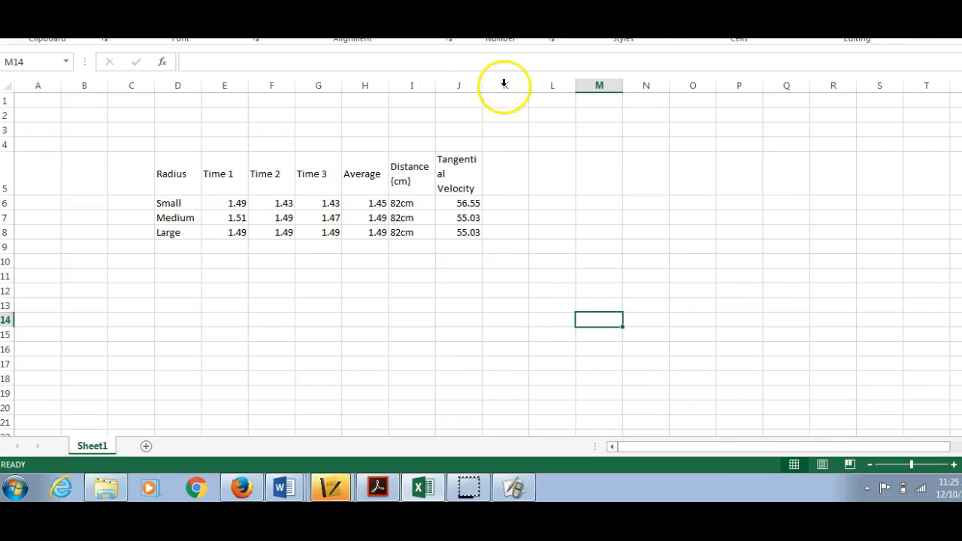
Step: Turn off text wrapping for the Tangential Velocity header and autofit its column so it fits on one line
{"action": "left_click_drag", "start_coordinate": [483, 85], "coordinate": [480, 85]}
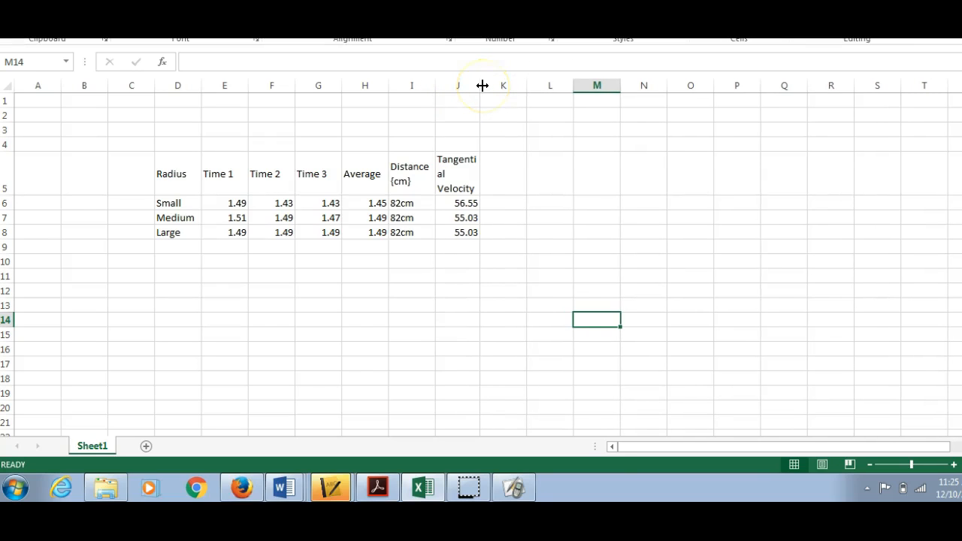
{"action": "left_click", "coordinate": [475, 158]}
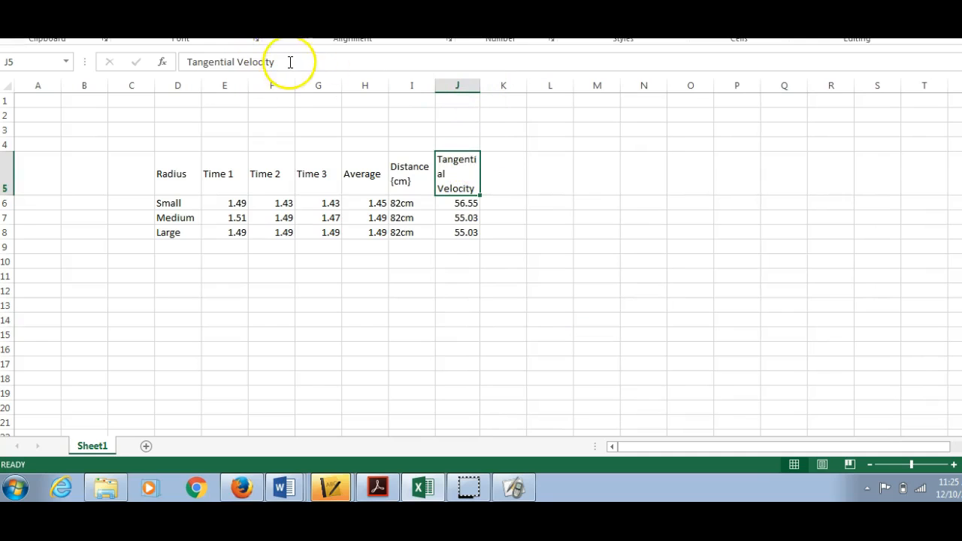
{"action": "right_click", "coordinate": [468, 180]}
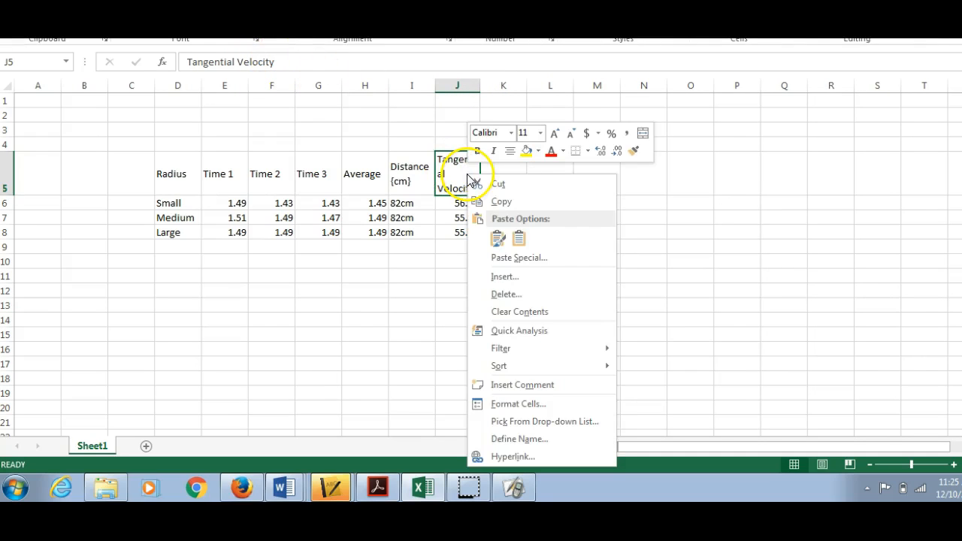
{"action": "left_click", "coordinate": [538, 403]}
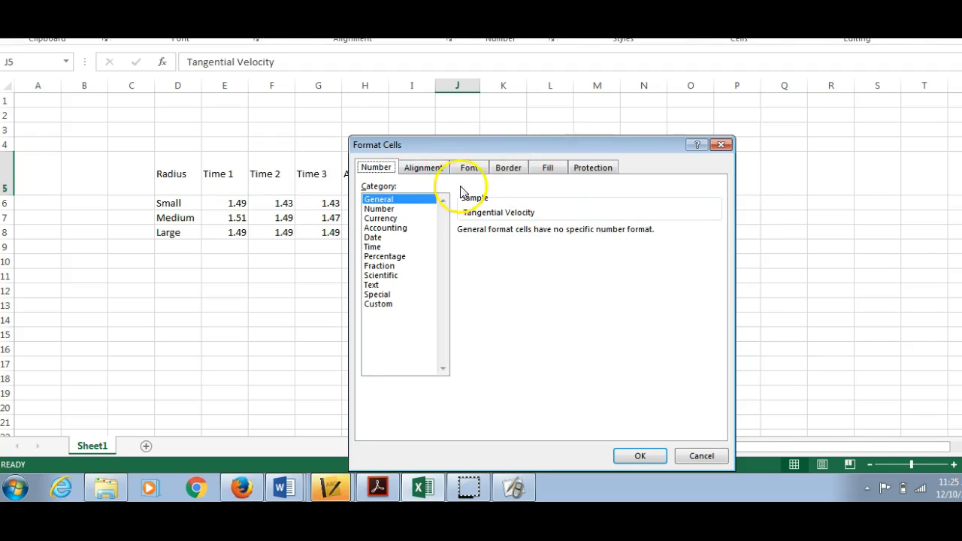
{"action": "left_click", "coordinate": [430, 170]}
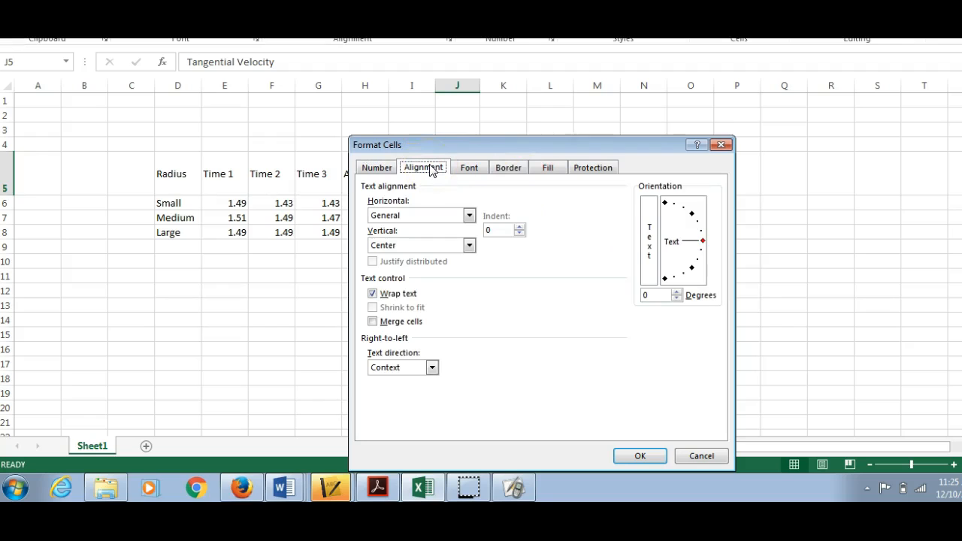
{"action": "left_click", "coordinate": [373, 293]}
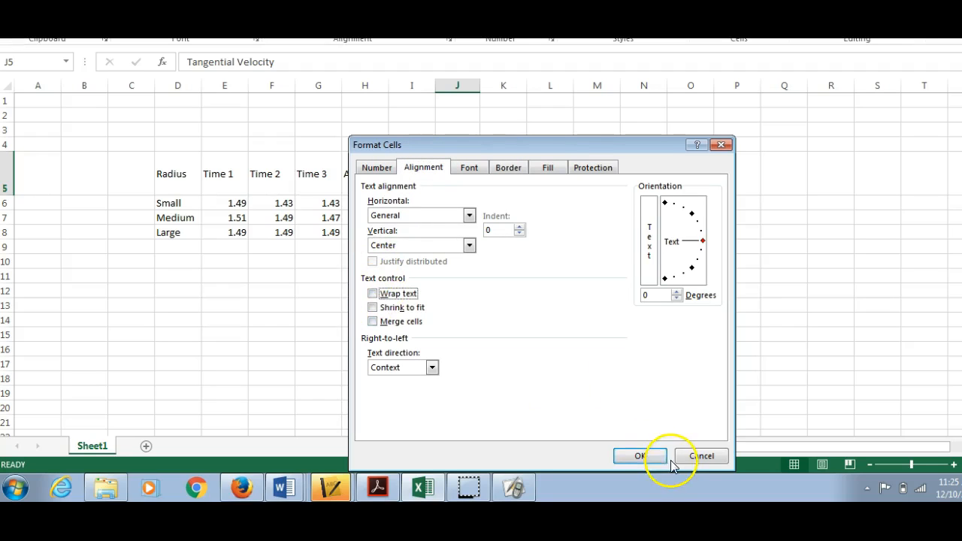
{"action": "left_click", "coordinate": [640, 455]}
{"action": "left_click", "coordinate": [545, 230]}
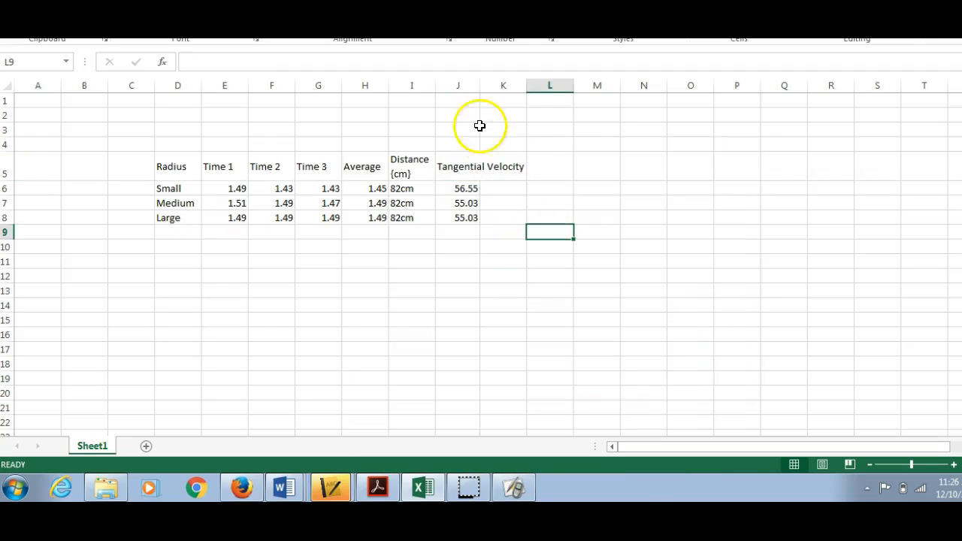
{"action": "double_click", "coordinate": [479, 85]}
Step: Turn off text wrapping for the Distance {cm} header and autofit its column to the text
{"action": "left_click", "coordinate": [408, 169]}
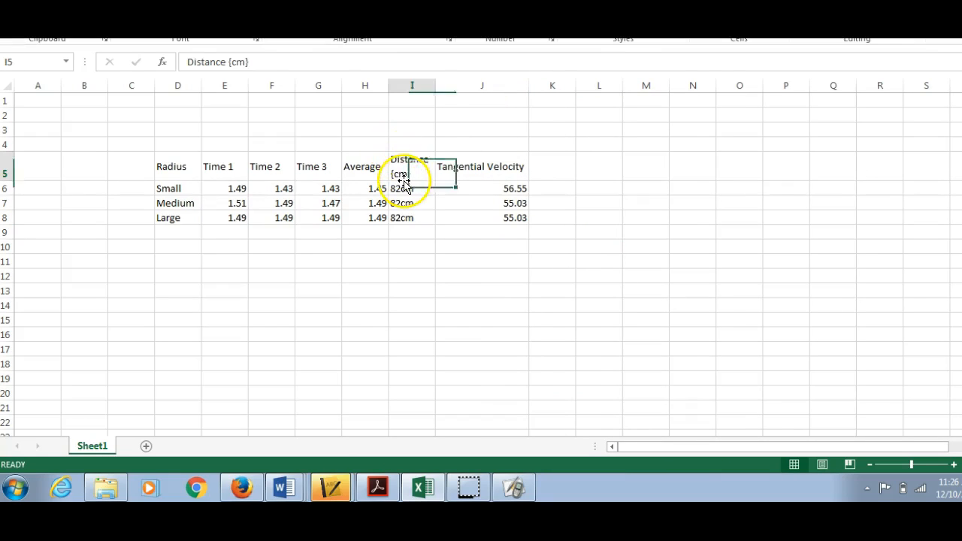
{"action": "double_click", "coordinate": [435, 83]}
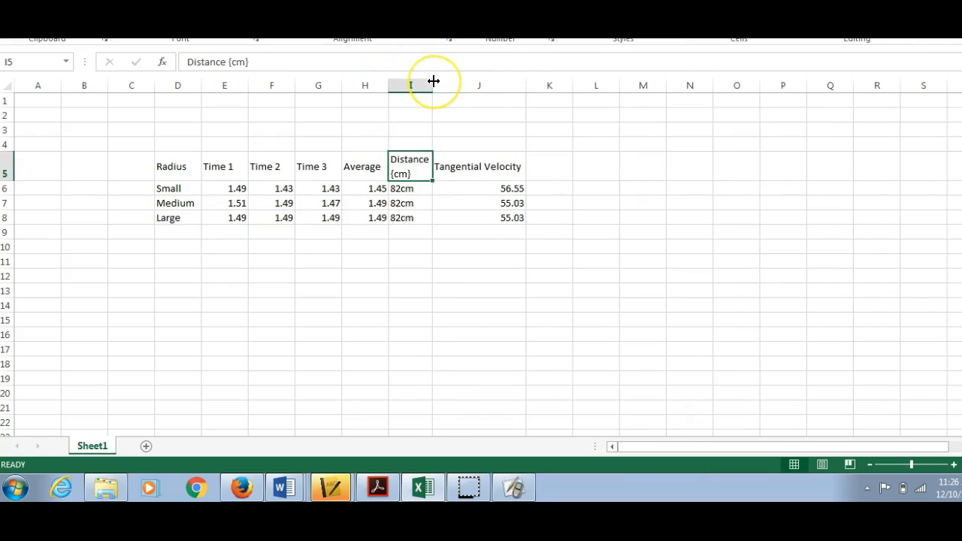
{"action": "right_click", "coordinate": [409, 165]}
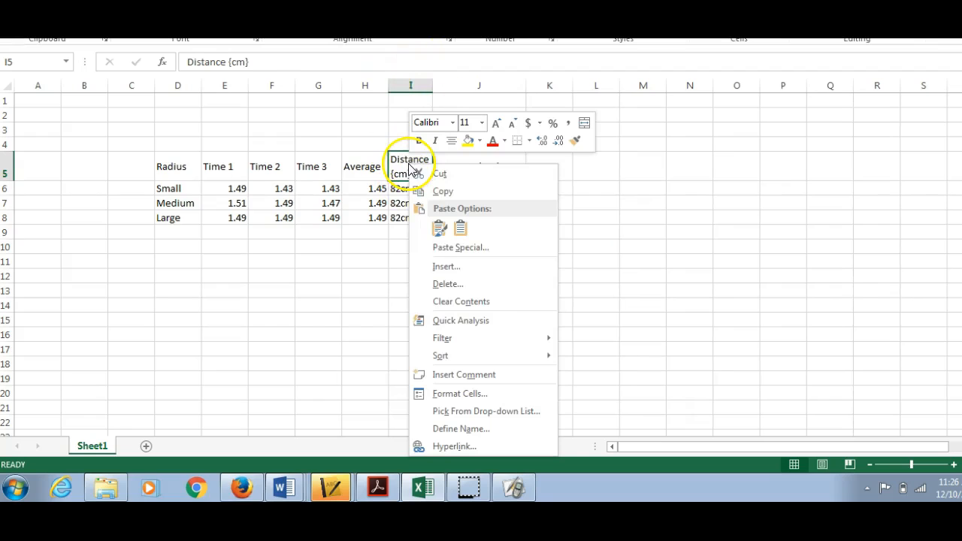
{"action": "left_click", "coordinate": [459, 393]}
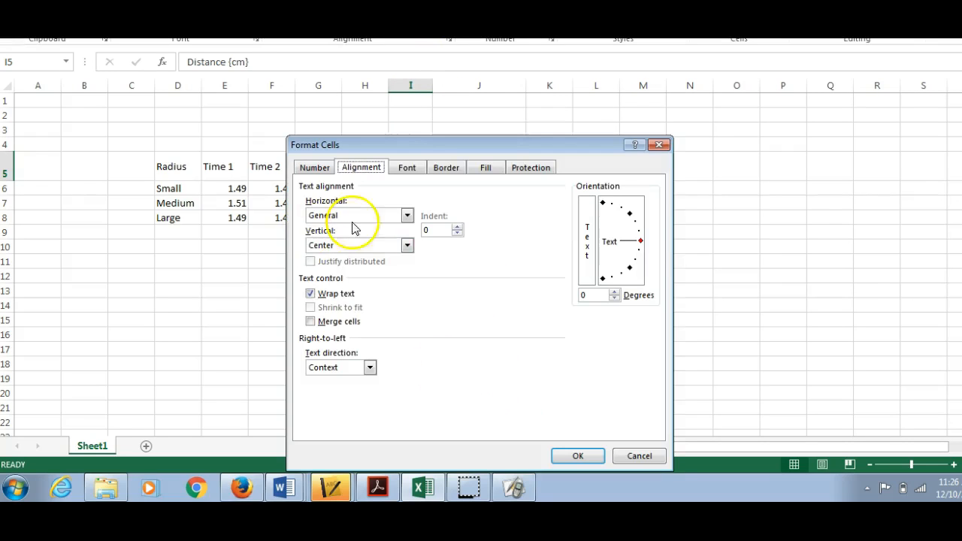
{"action": "left_click", "coordinate": [578, 455]}
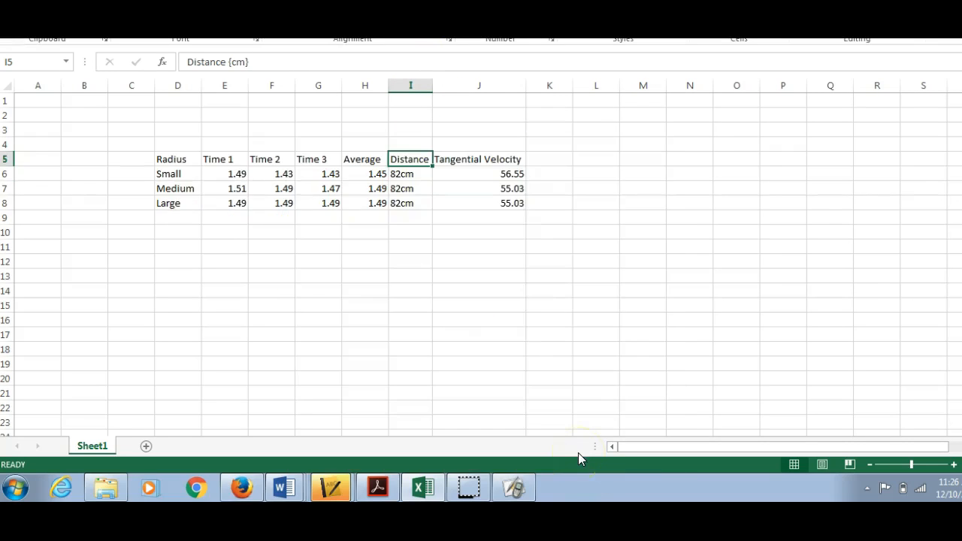
{"action": "double_click", "coordinate": [432, 86]}
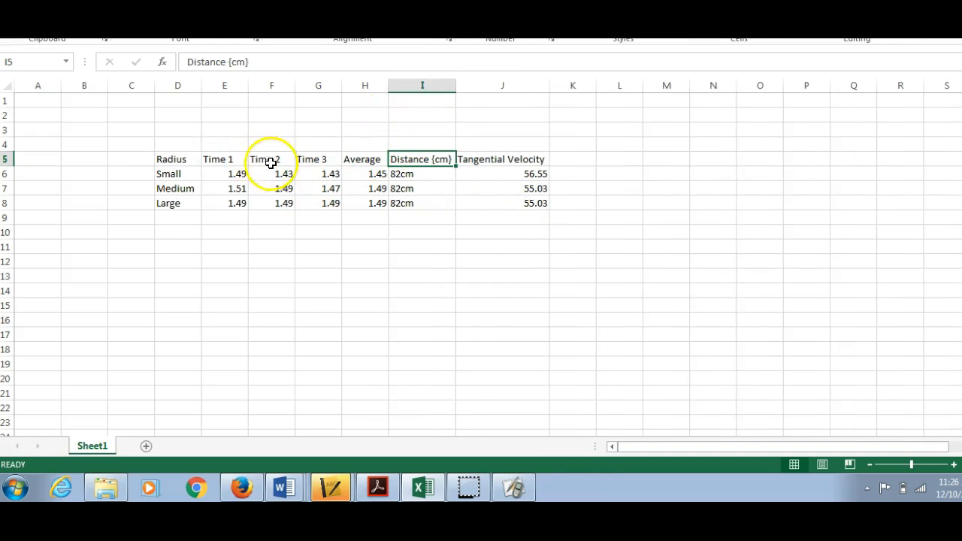
Step: Fill the header cells from Radius to Tangential Velocity (D5:J5) with the standard orange colour
{"action": "left_click_drag", "start_coordinate": [170, 160], "coordinate": [516, 162]}
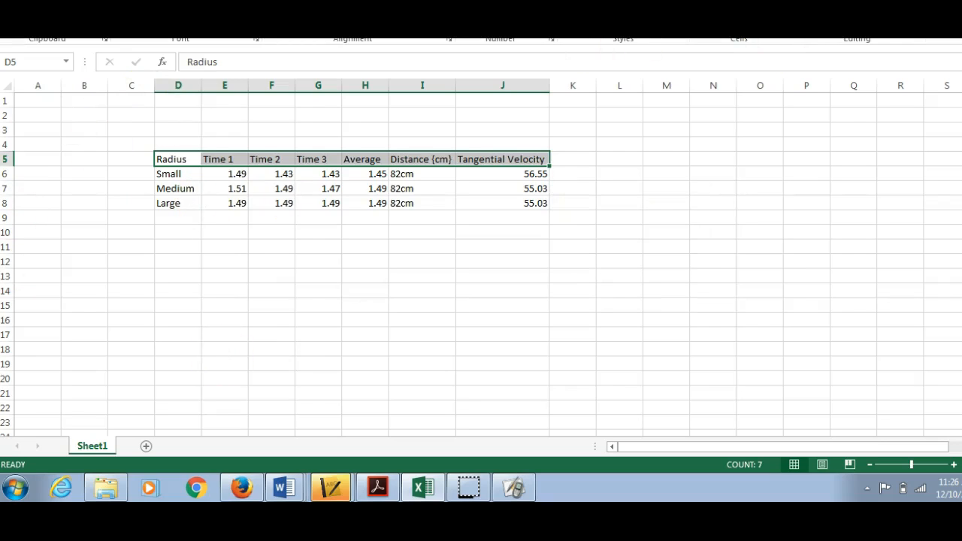
{"action": "left_click", "coordinate": [228, 21]}
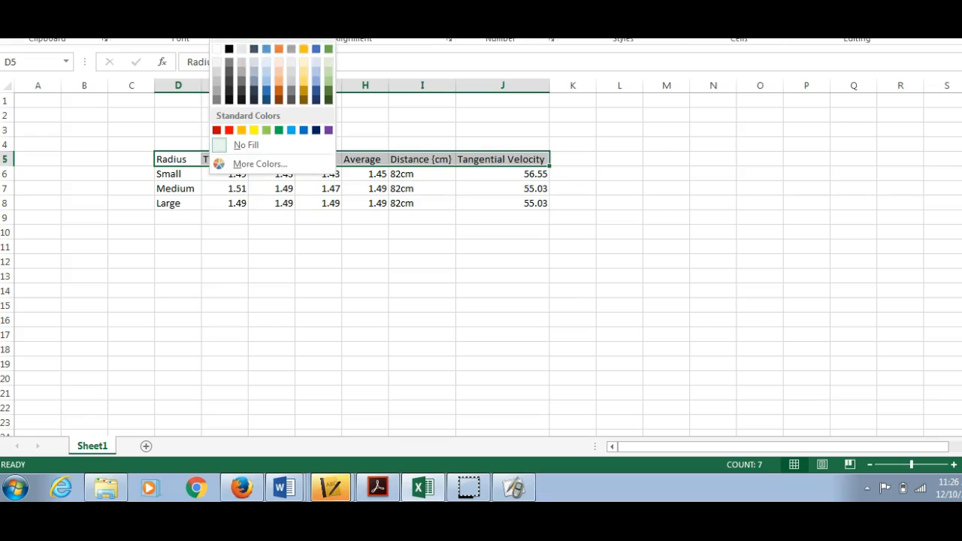
{"action": "left_click", "coordinate": [238, 130]}
{"action": "left_click", "coordinate": [646, 216]}
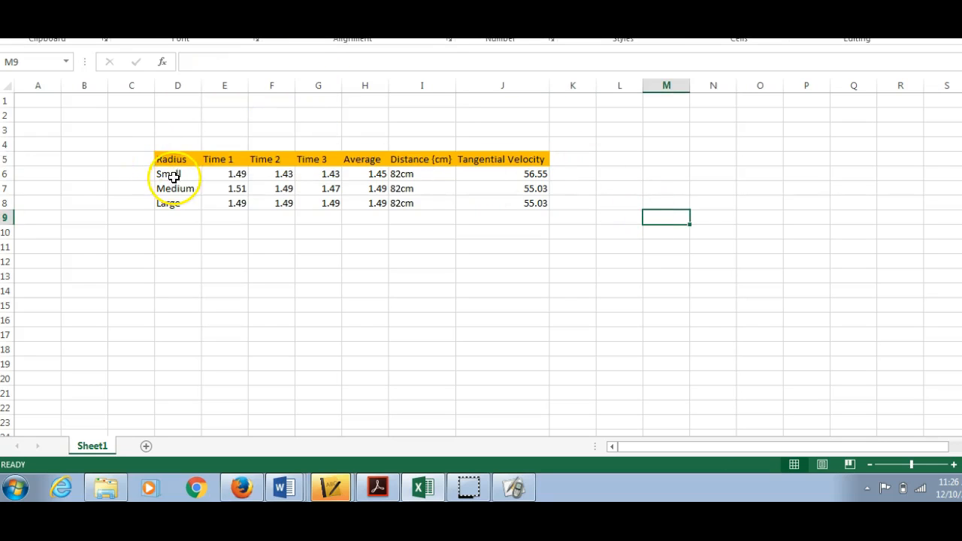
Step: Apply thin outline and inside borders to the data cells under the headers (D6:J8)
{"action": "left_click_drag", "start_coordinate": [169, 174], "coordinate": [532, 207]}
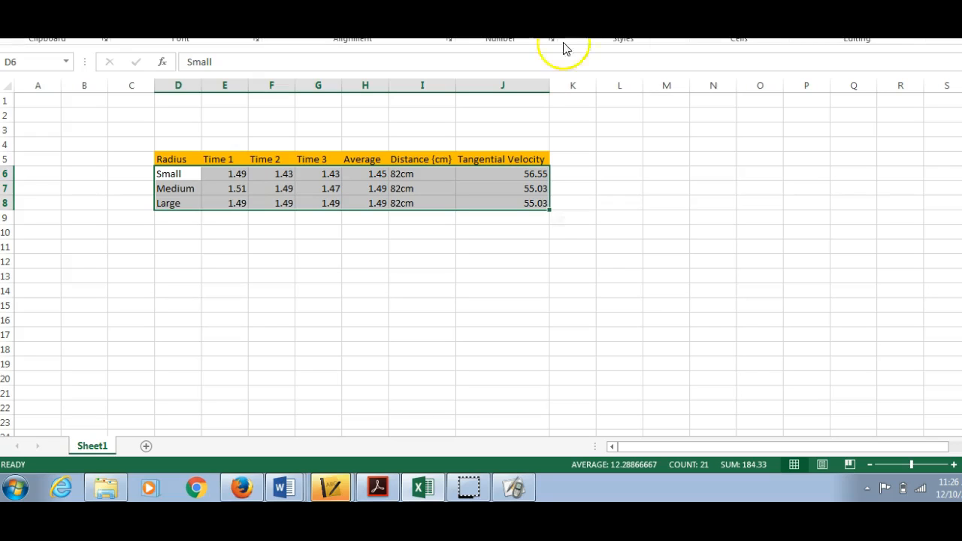
{"action": "right_click", "coordinate": [438, 197]}
{"action": "left_click", "coordinate": [508, 418]}
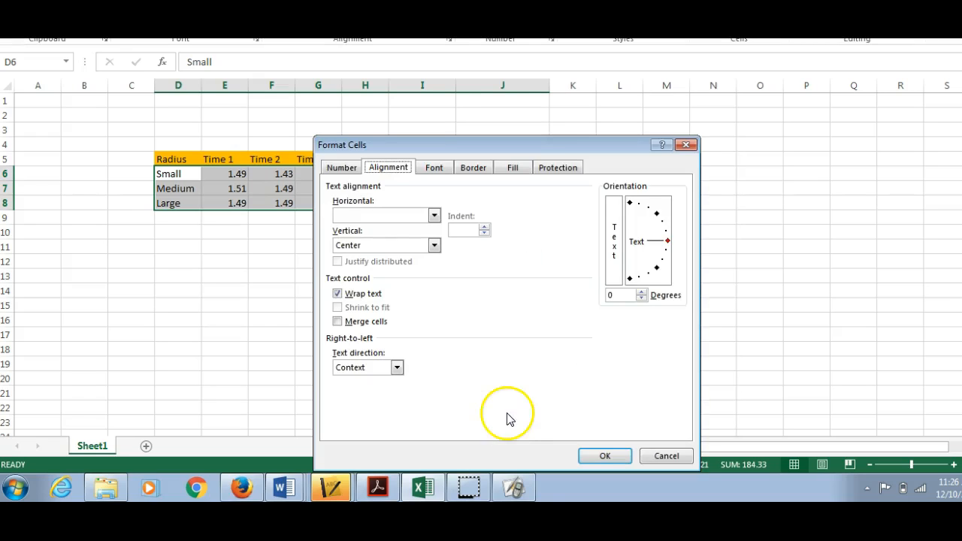
{"action": "left_click", "coordinate": [472, 169]}
{"action": "left_click", "coordinate": [524, 212]}
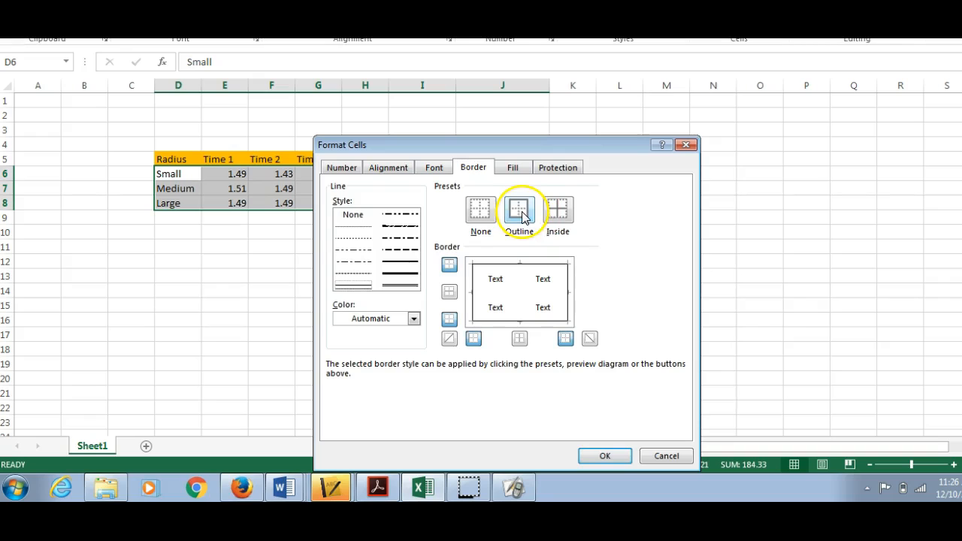
{"action": "left_click", "coordinate": [558, 210]}
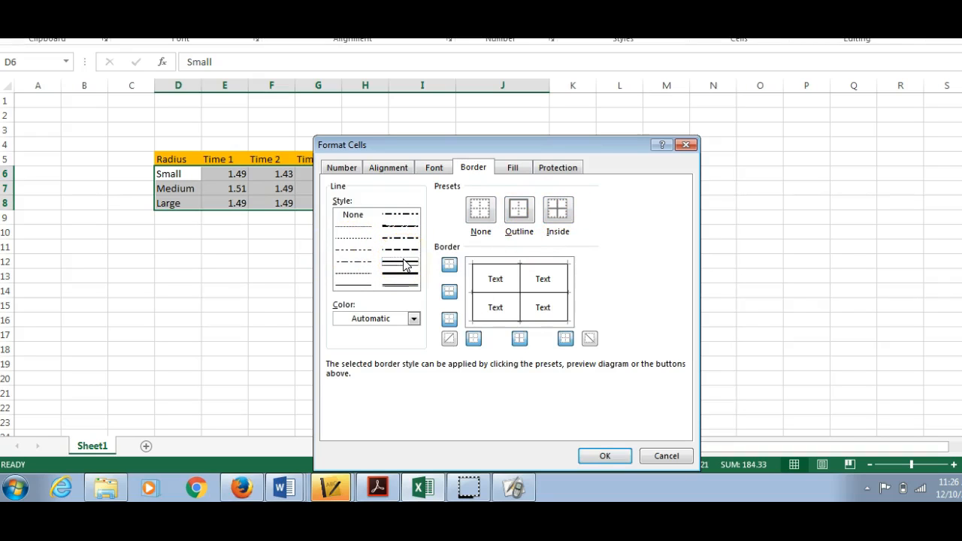
{"action": "left_click", "coordinate": [603, 455]}
{"action": "left_click", "coordinate": [472, 304]}
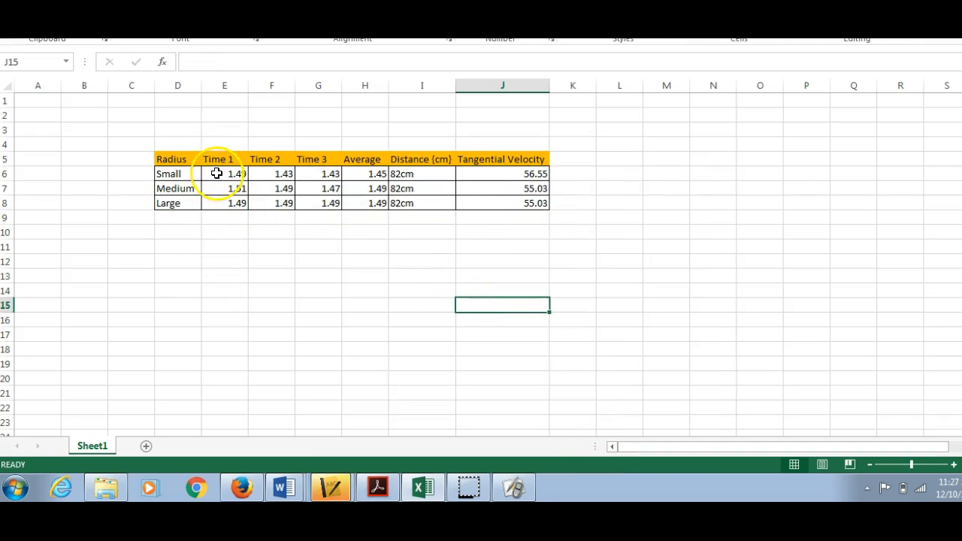
Step: Centre the values from Time 1 to Tangential Velocity (E6:J8) horizontally in their cells
{"action": "left_click_drag", "start_coordinate": [227, 172], "coordinate": [478, 204]}
{"action": "left_click", "coordinate": [288, 18]}
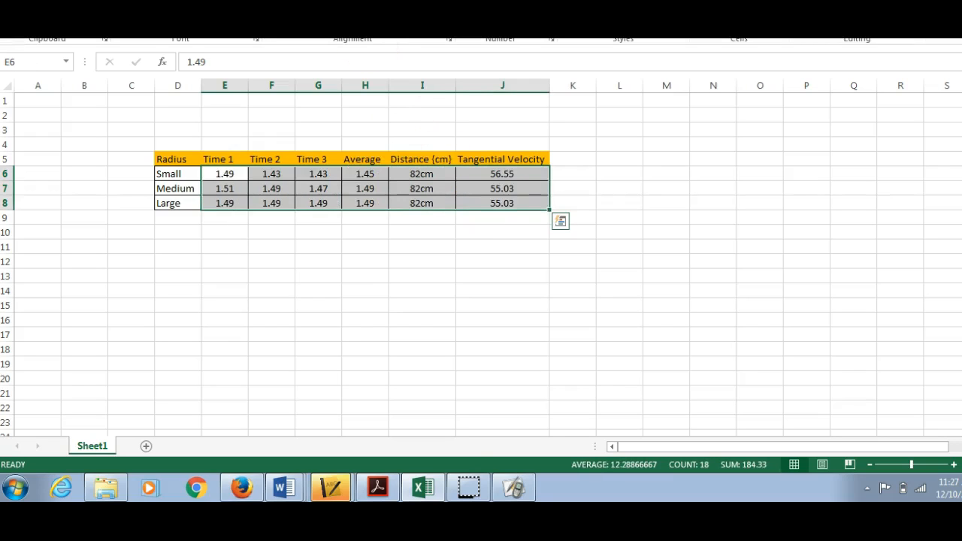
{"action": "left_click", "coordinate": [462, 318]}
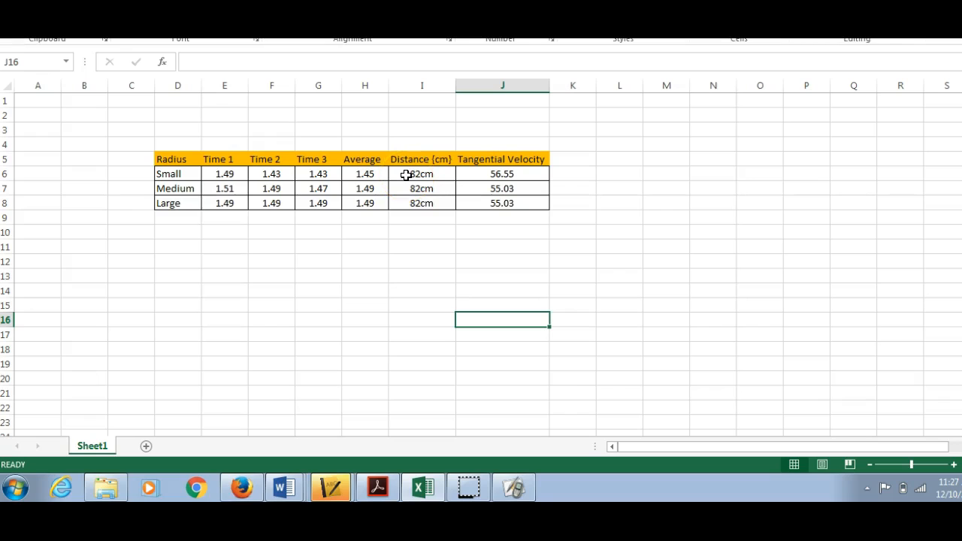
Step: Clear the typed values from the three cells of the Average column (H6:H8)
{"action": "left_click", "coordinate": [366, 174]}
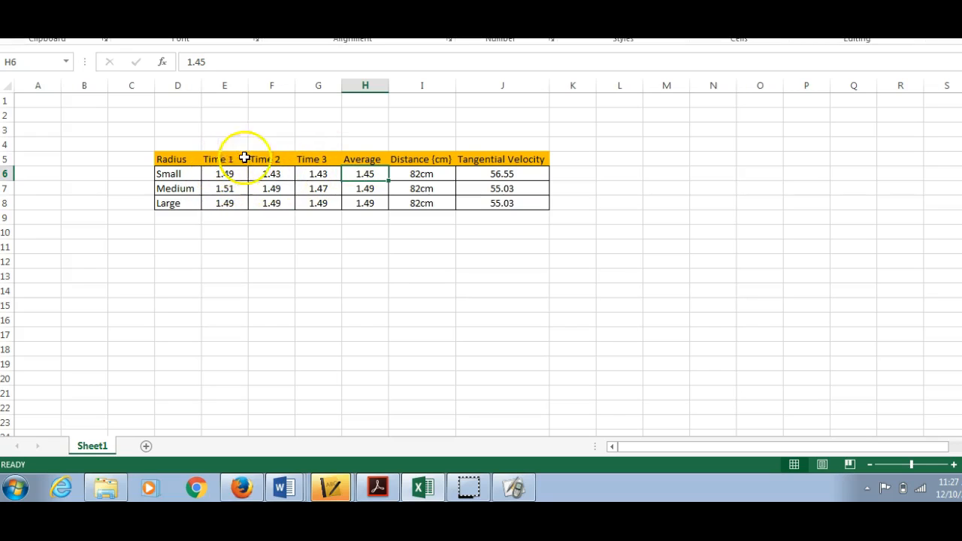
{"action": "left_click", "coordinate": [373, 188]}
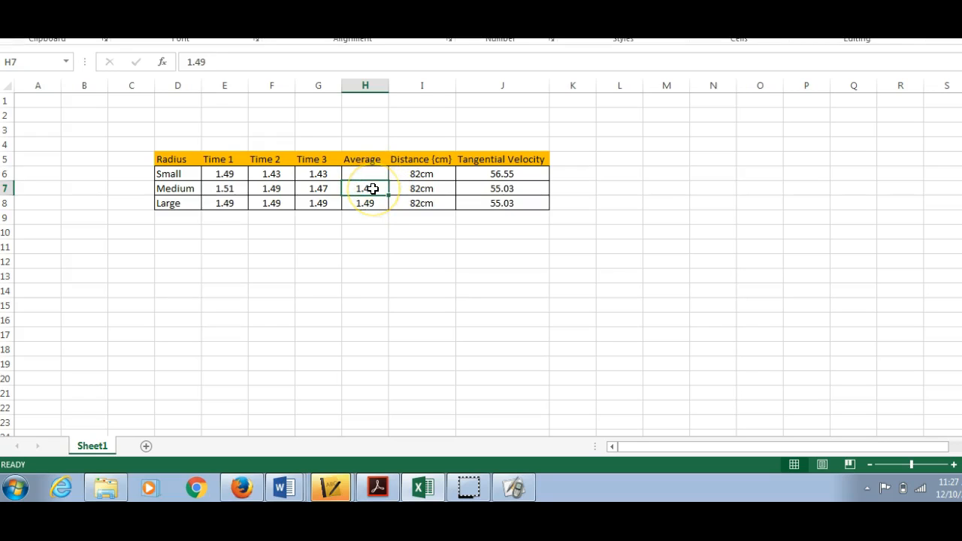
{"action": "left_click", "coordinate": [381, 205]}
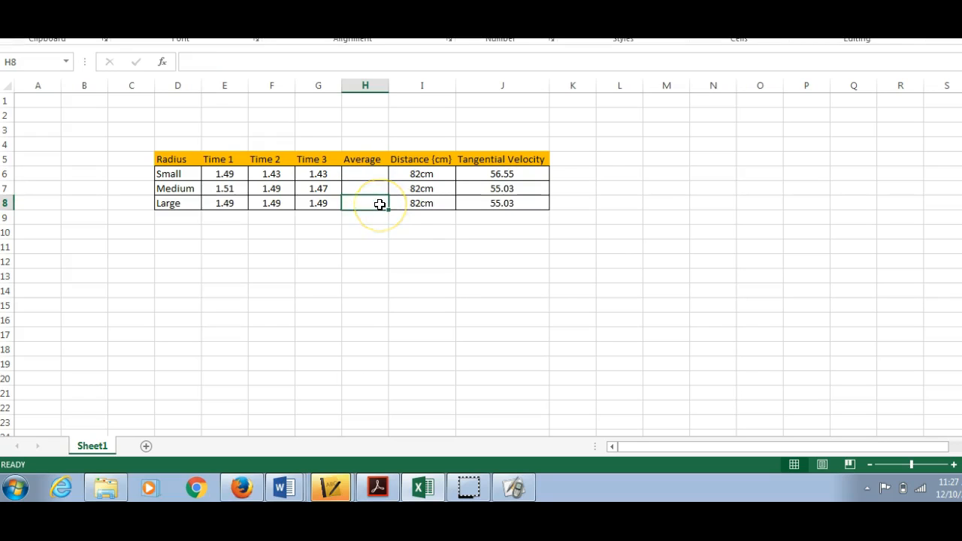
{"action": "left_click", "coordinate": [364, 176]}
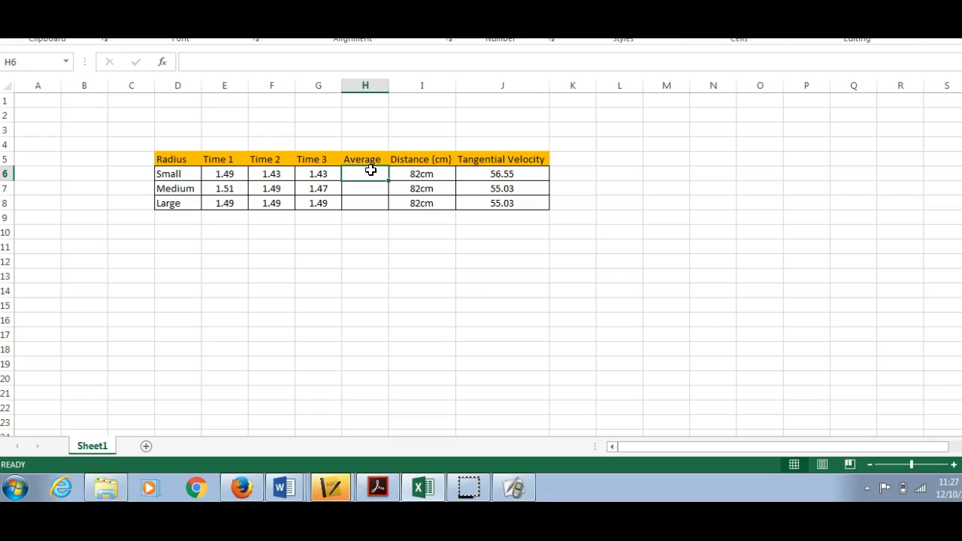
{"action": "type", "text": "="}
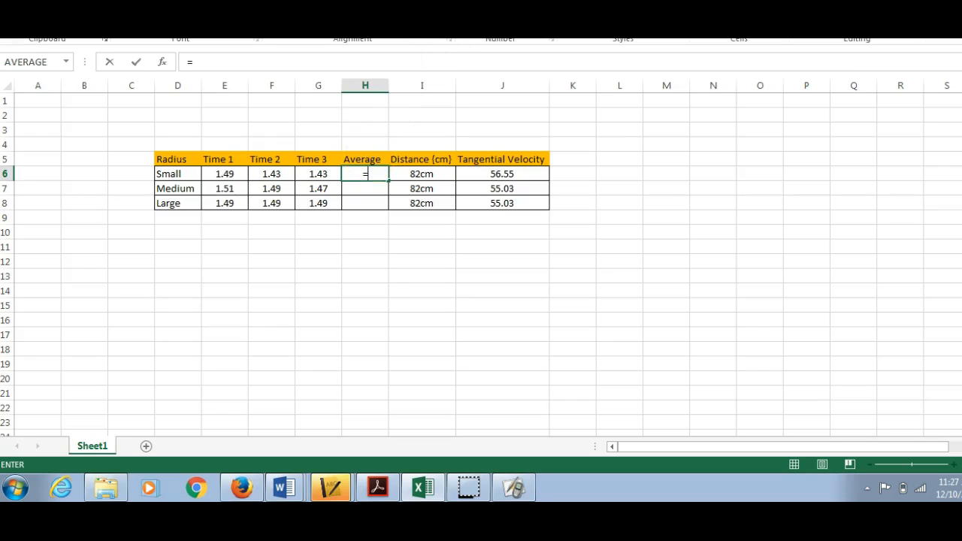
{"action": "left_click", "coordinate": [836, 1]}
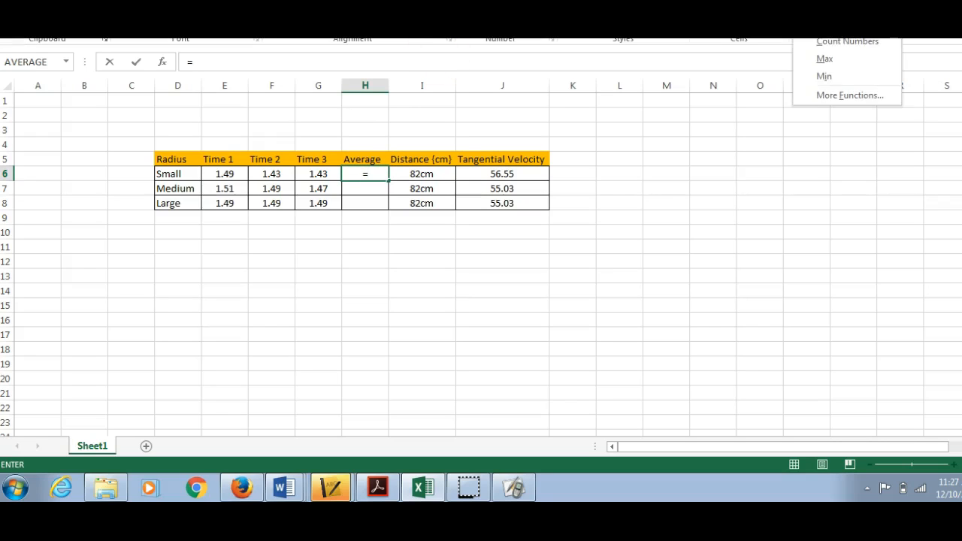
{"action": "left_click", "coordinate": [835, 24]}
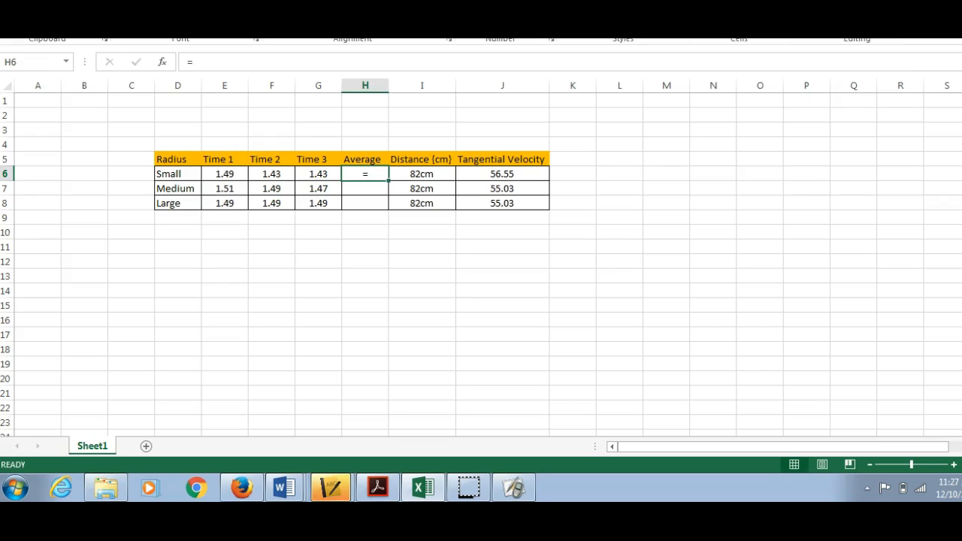
{"action": "left_click_drag", "start_coordinate": [317, 174], "coordinate": [264, 175]}
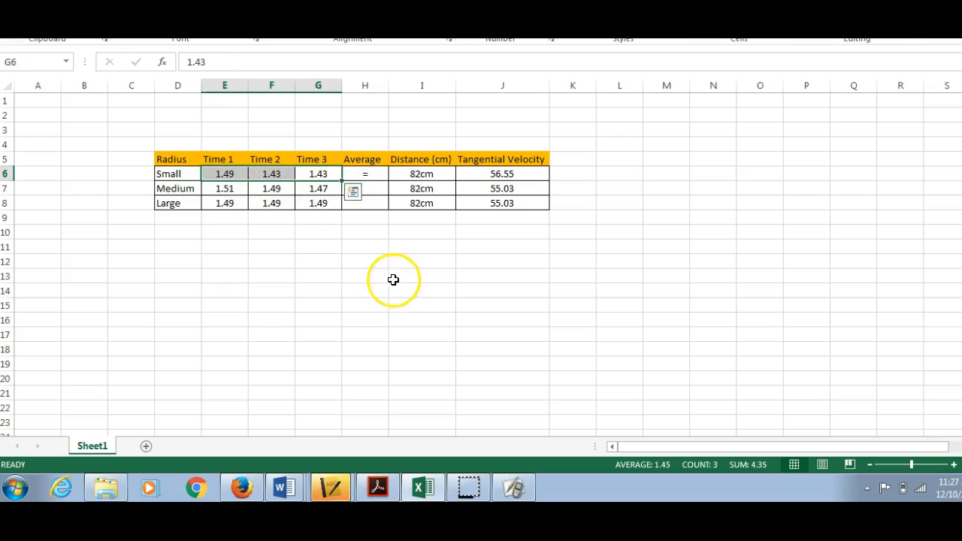
{"action": "left_click_drag", "start_coordinate": [393, 264], "coordinate": [365, 218]}
Step: Insert the Average function in the Small row's Average cell as =AVERAGE(E6:G6)
{"action": "left_click", "coordinate": [363, 176]}
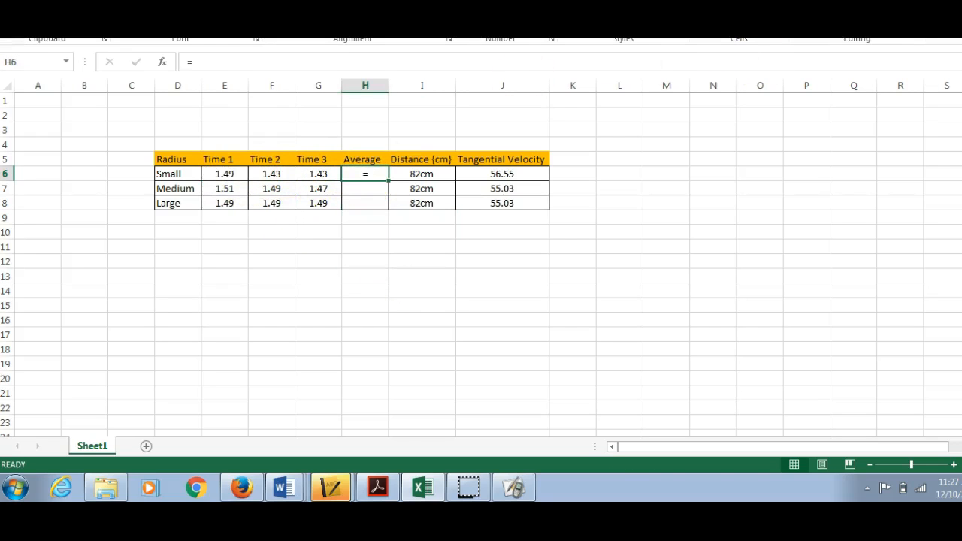
{"action": "left_click", "coordinate": [845, 1]}
{"action": "left_click", "coordinate": [827, 24]}
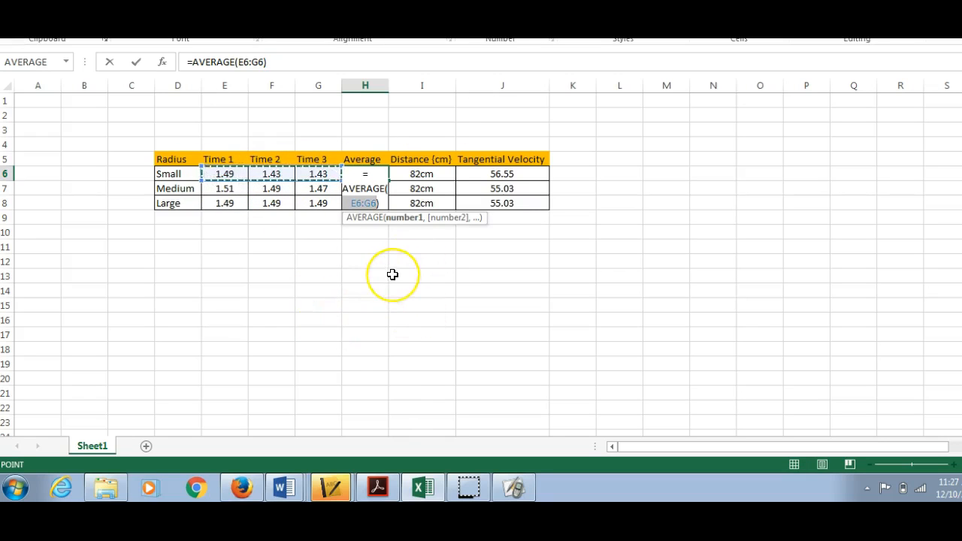
{"action": "key", "text": "Return"}
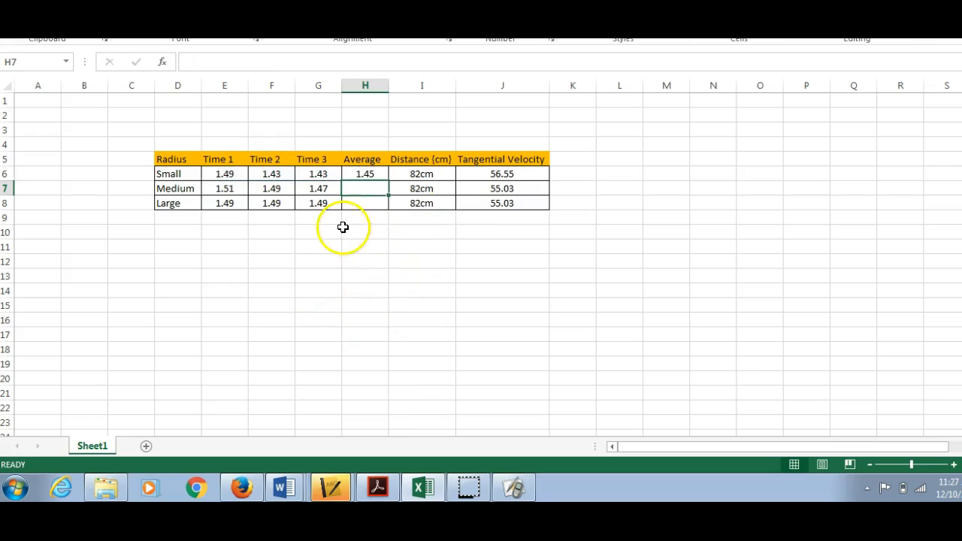
Step: Copy the average formula down to the Medium and Large rows and check the formulas in H7 and H8
{"action": "left_click", "coordinate": [365, 174]}
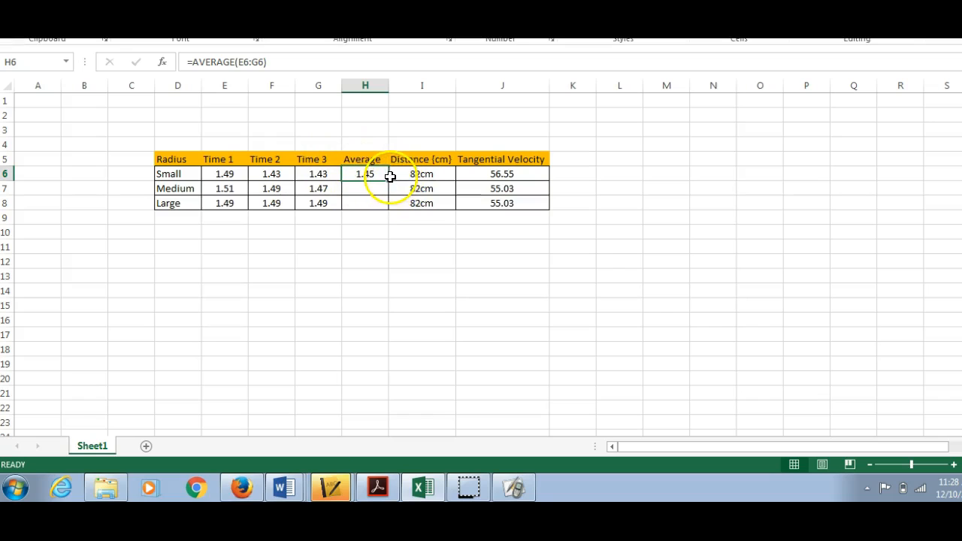
{"action": "left_click_drag", "start_coordinate": [387, 178], "coordinate": [386, 207]}
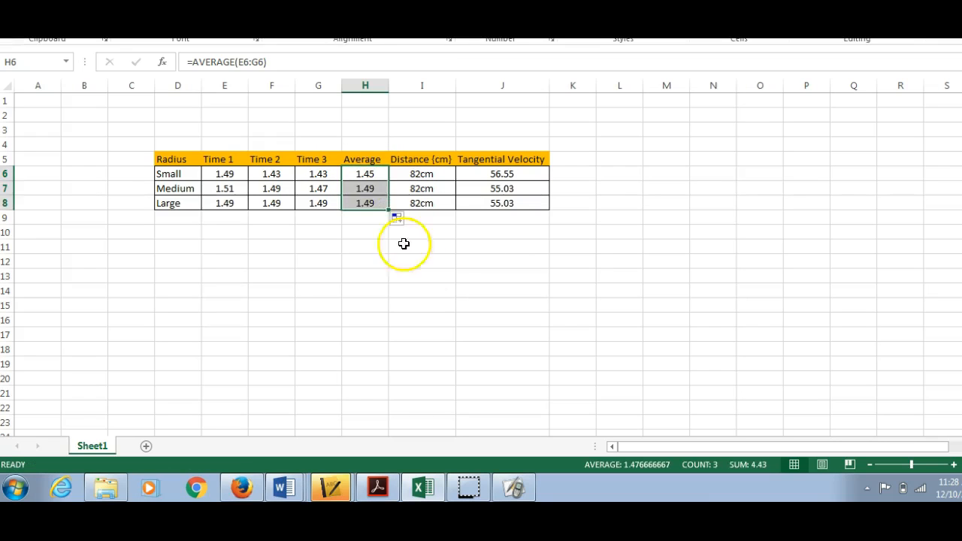
{"action": "left_click", "coordinate": [449, 304]}
{"action": "left_click", "coordinate": [370, 187]}
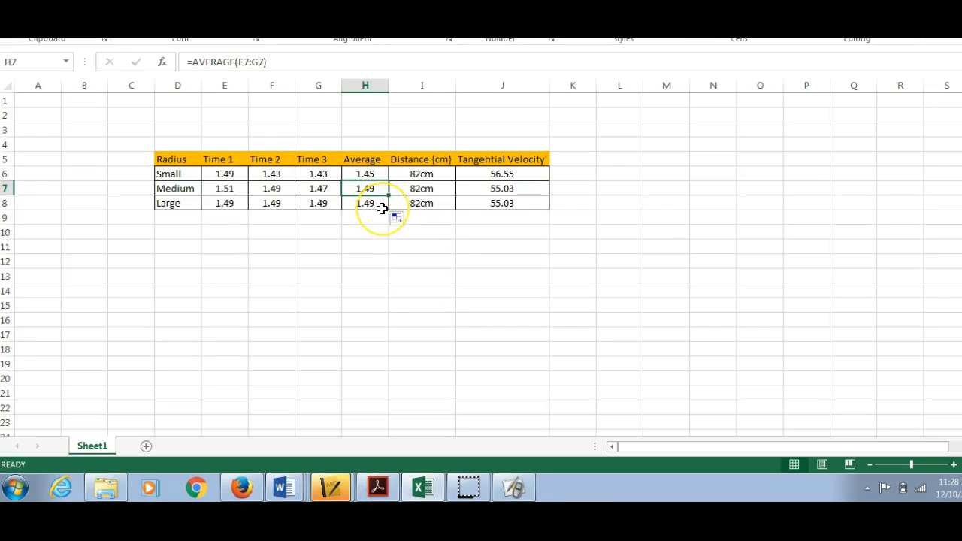
{"action": "left_click", "coordinate": [372, 203]}
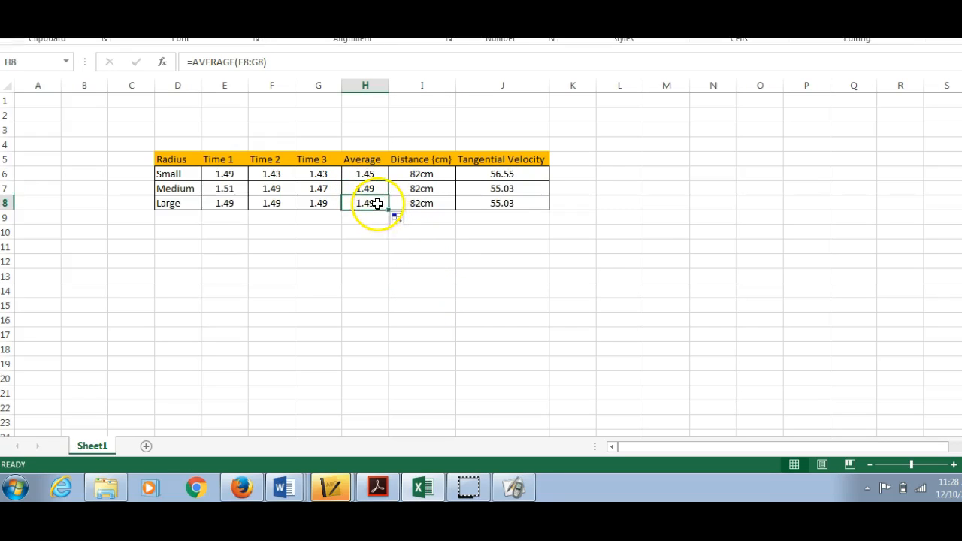
{"action": "left_click", "coordinate": [530, 306]}
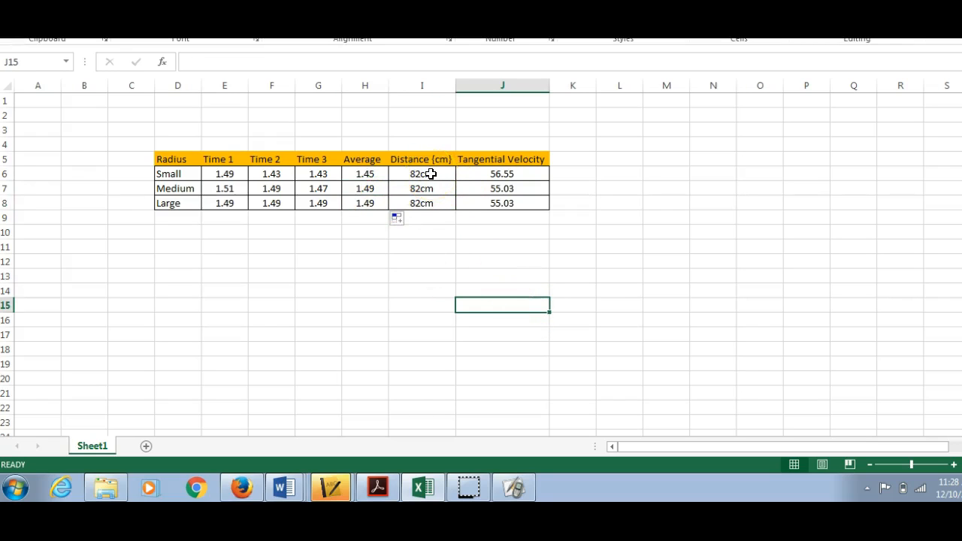
Step: Change the last header to "Tangential Velocity (cm/s)" and autofit its column to the text
{"action": "left_click", "coordinate": [518, 174]}
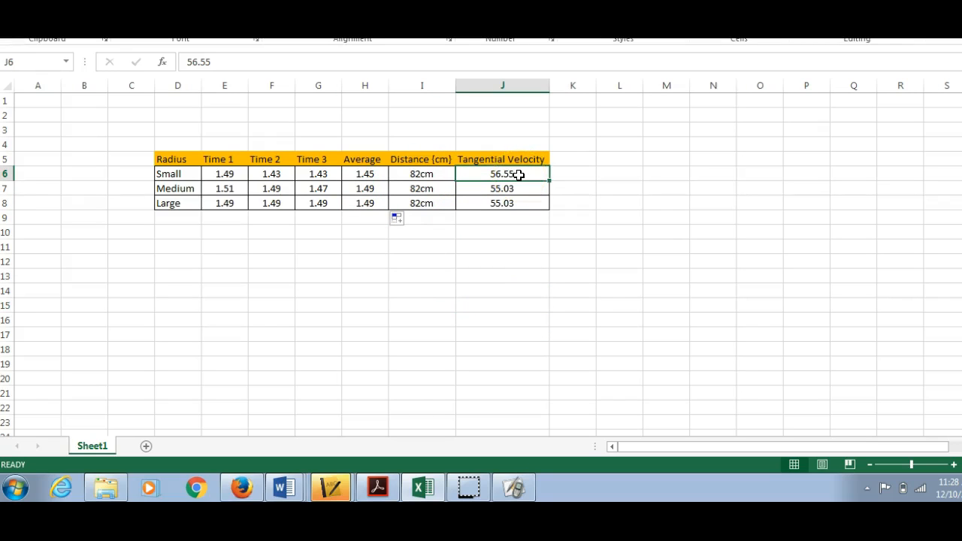
{"action": "left_click", "coordinate": [535, 160]}
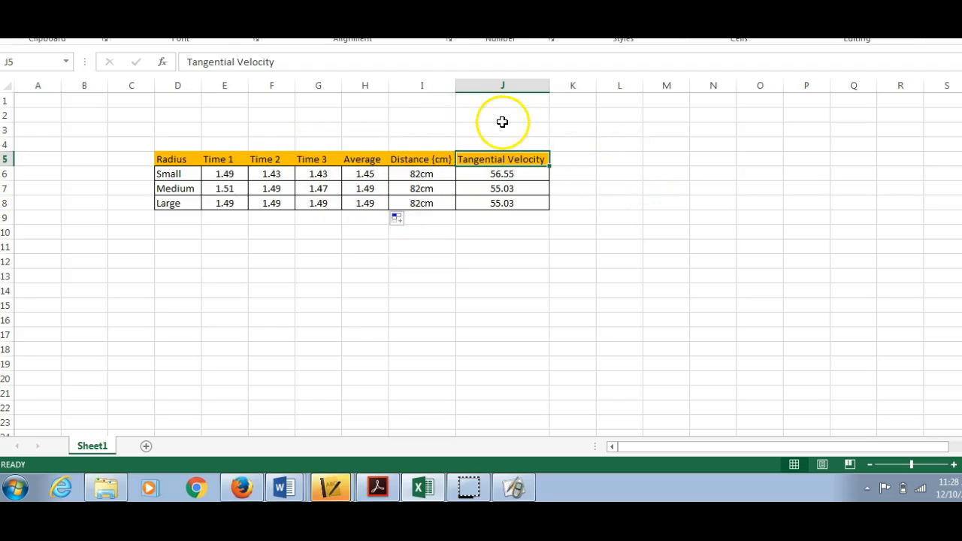
{"action": "left_click", "coordinate": [281, 61]}
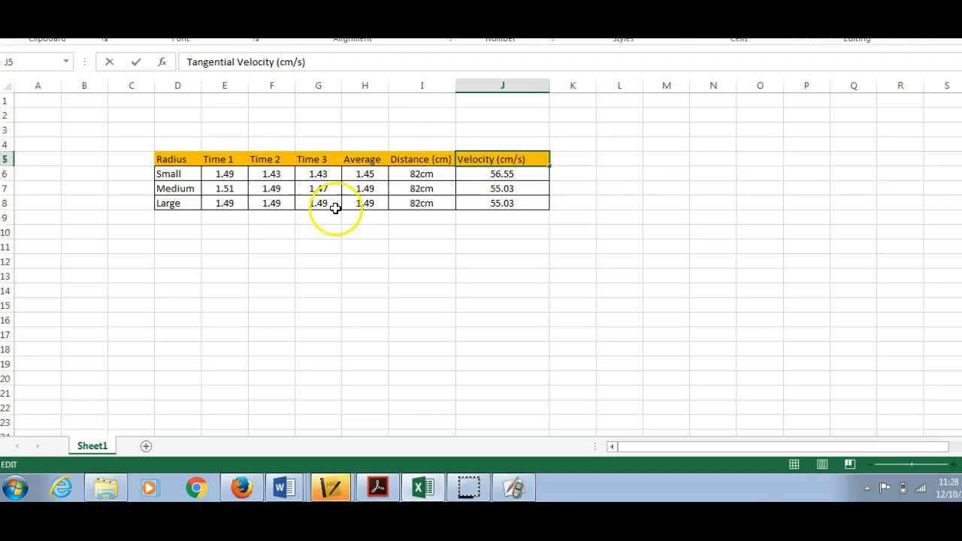
{"action": "key", "text": "Return"}
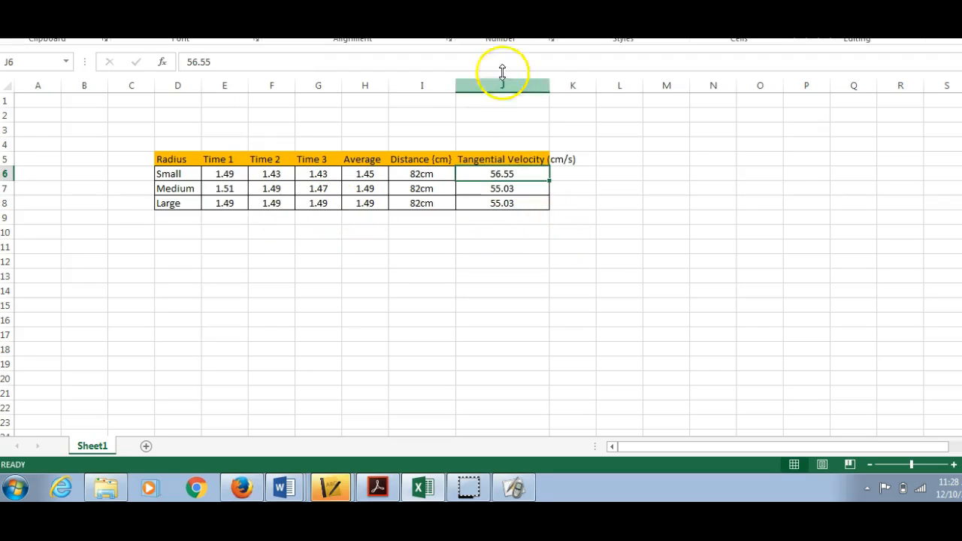
{"action": "double_click", "coordinate": [549, 88]}
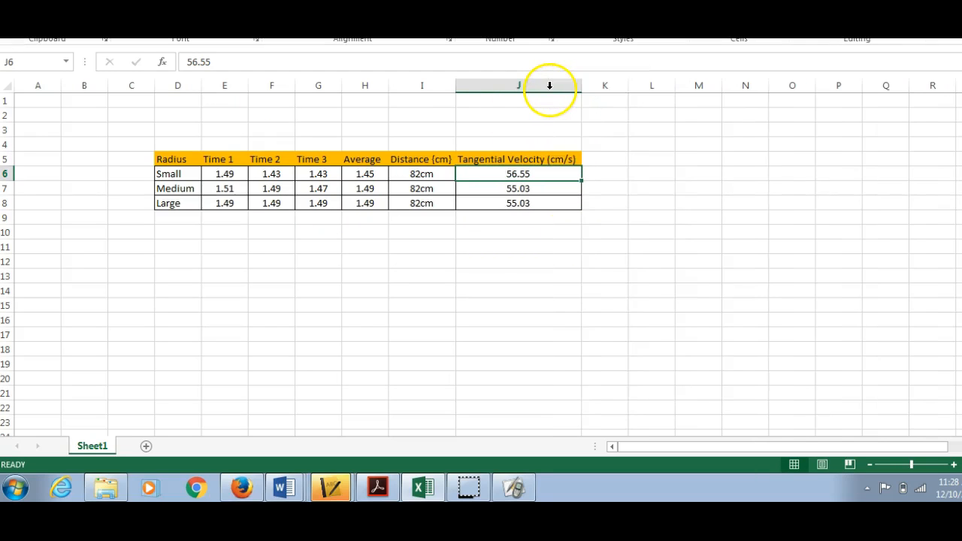
{"action": "left_click", "coordinate": [550, 276]}
Step: Clear the three typed values from the Tangential Velocity (cm/s) column (J6:J8)
{"action": "left_click", "coordinate": [514, 175]}
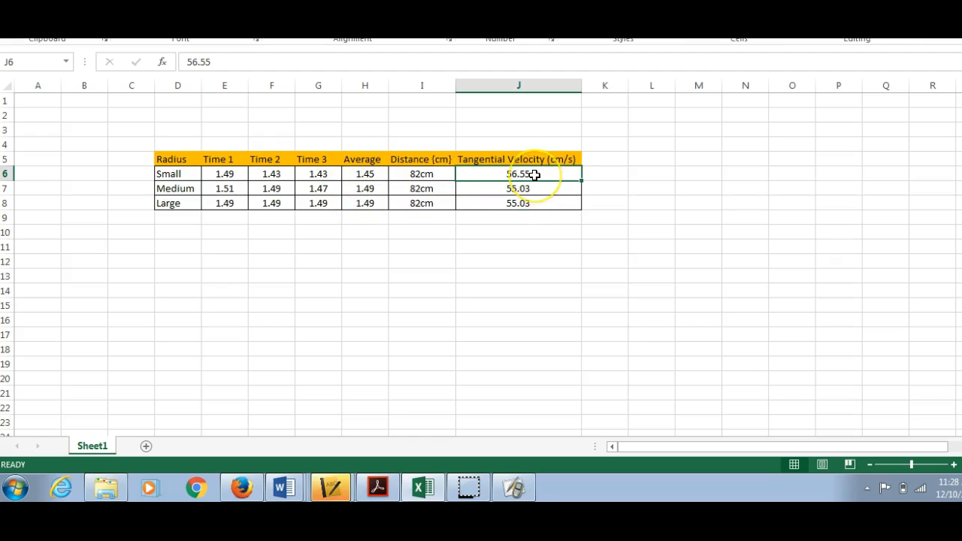
{"action": "left_click", "coordinate": [535, 205]}
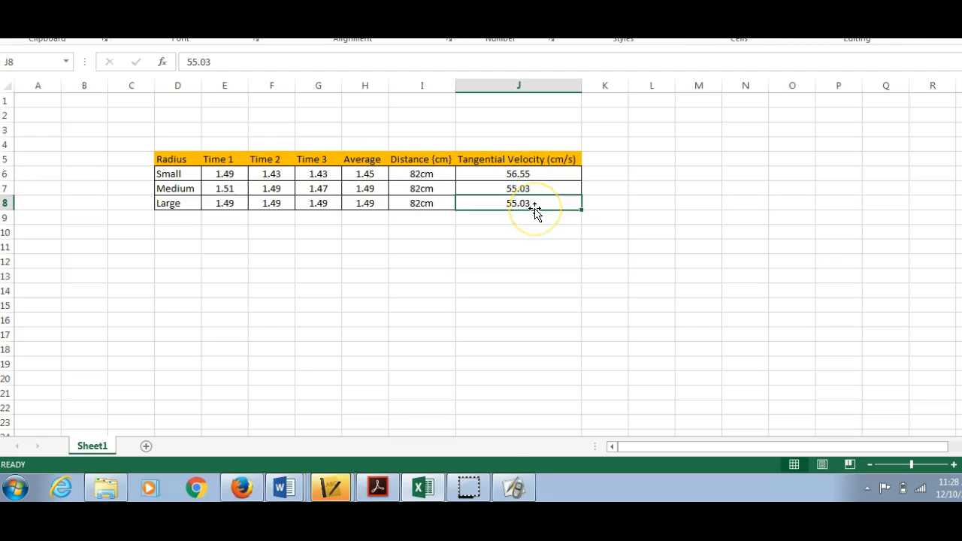
{"action": "key", "text": "Up"}
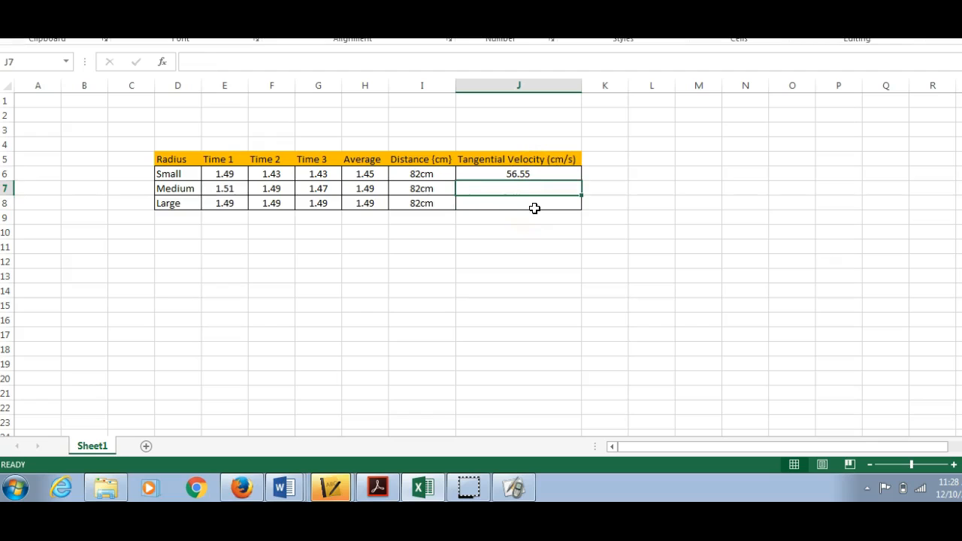
{"action": "key", "text": "Up"}
{"action": "key", "text": "Delete"}
Step: Enter the formula =I6/H6 in the Small row's Tangential Velocity cell to divide distance by average time, and check the result cell
{"action": "left_click", "coordinate": [520, 176]}
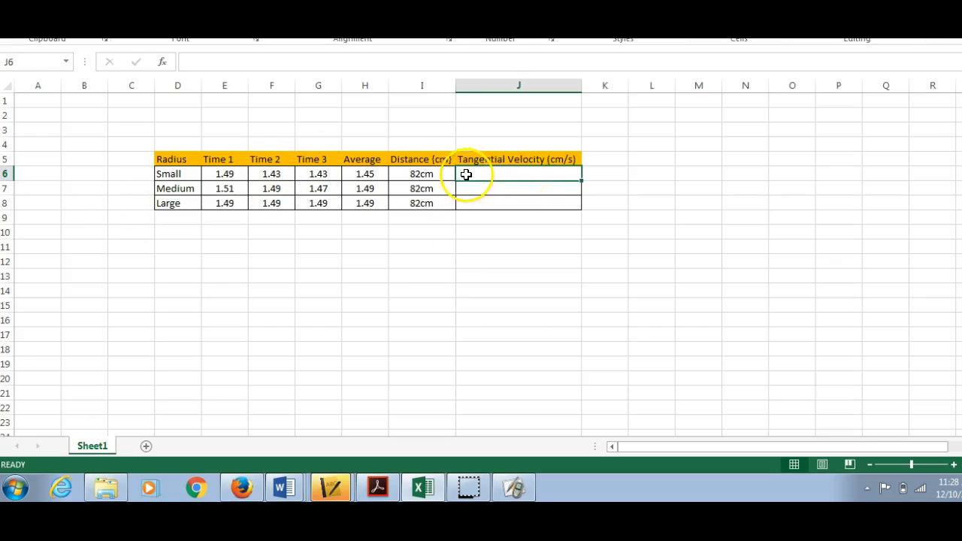
{"action": "type", "text": "="}
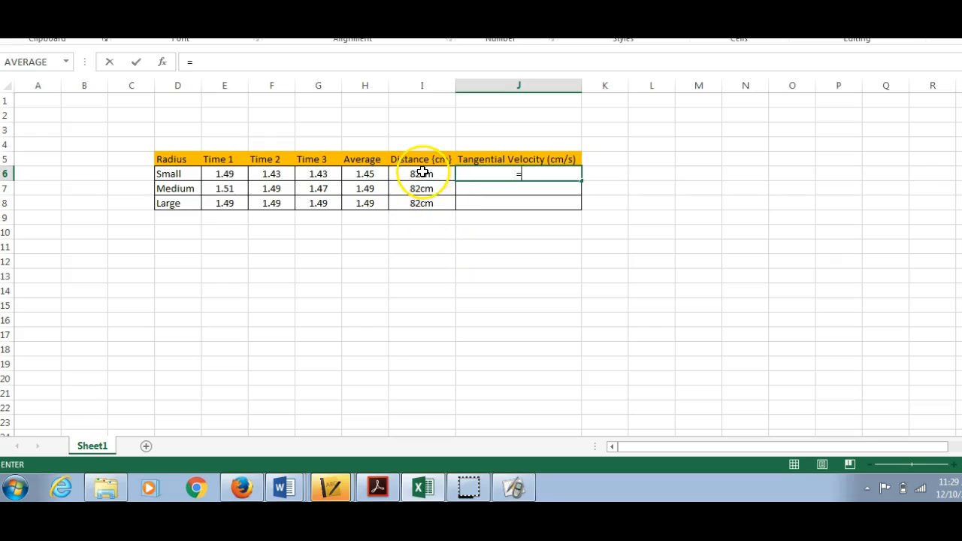
{"action": "left_click", "coordinate": [422, 173]}
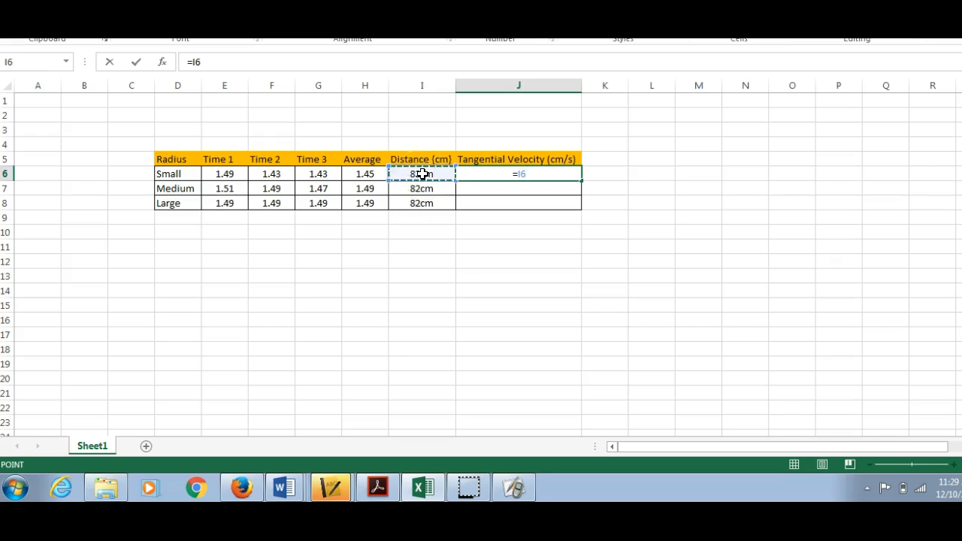
{"action": "type", "text": "/"}
{"action": "left_click", "coordinate": [362, 174]}
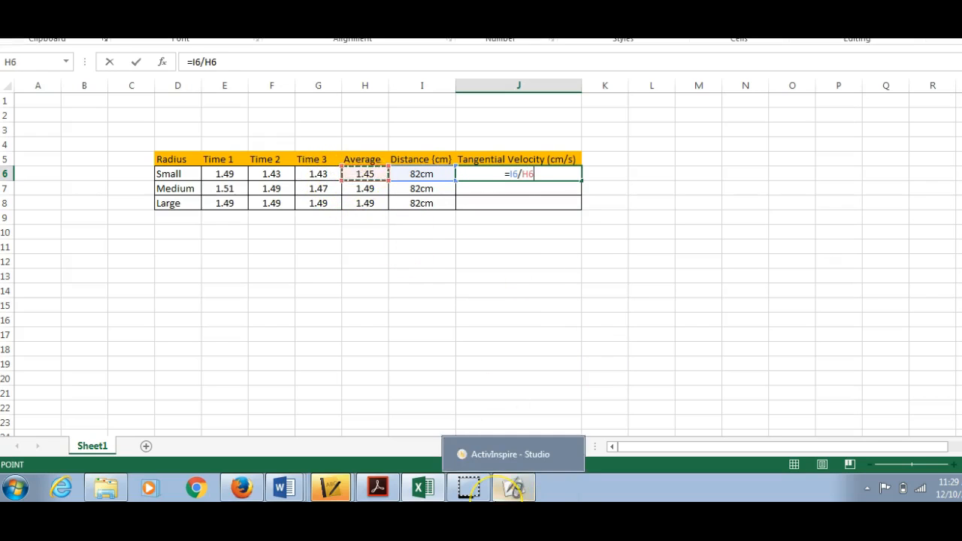
{"action": "key", "text": "Return"}
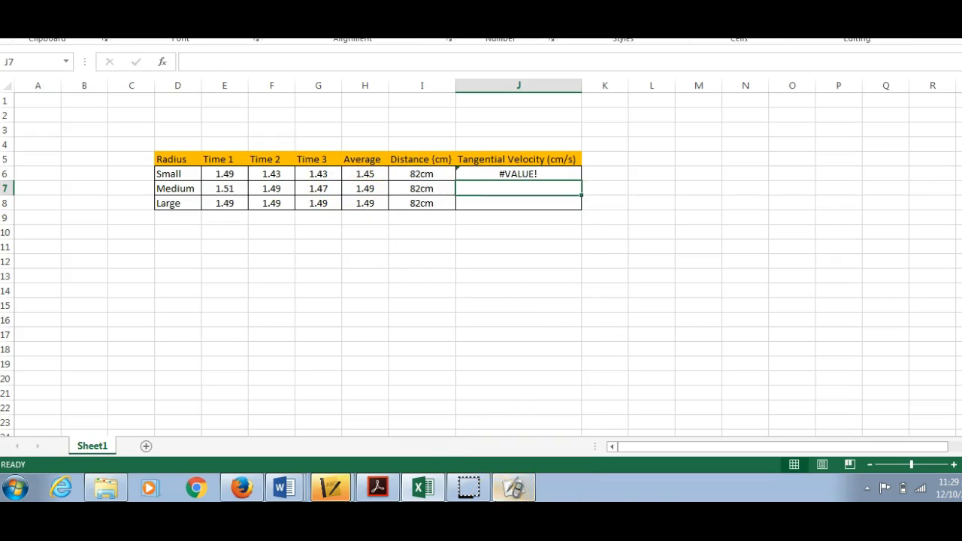
{"action": "left_click", "coordinate": [526, 174]}
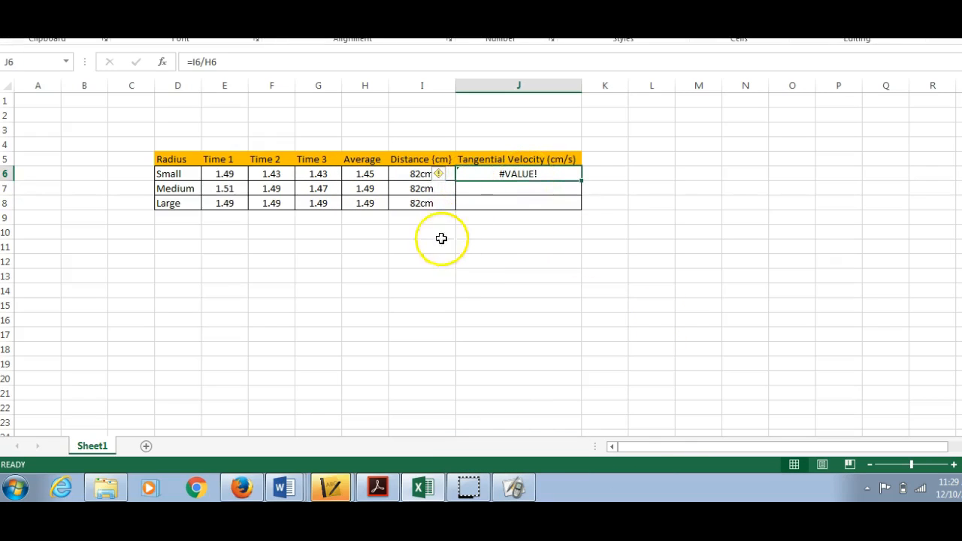
Step: Remove the "cm" unit from the three Distance (cm) values (I6:I8), leaving 82 in each cell
{"action": "left_click", "coordinate": [421, 174]}
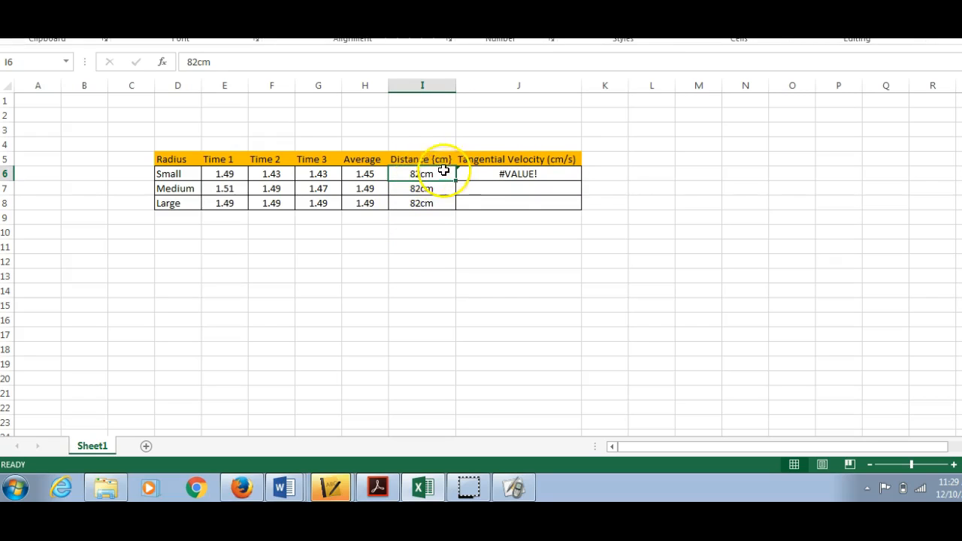
{"action": "left_click", "coordinate": [218, 63]}
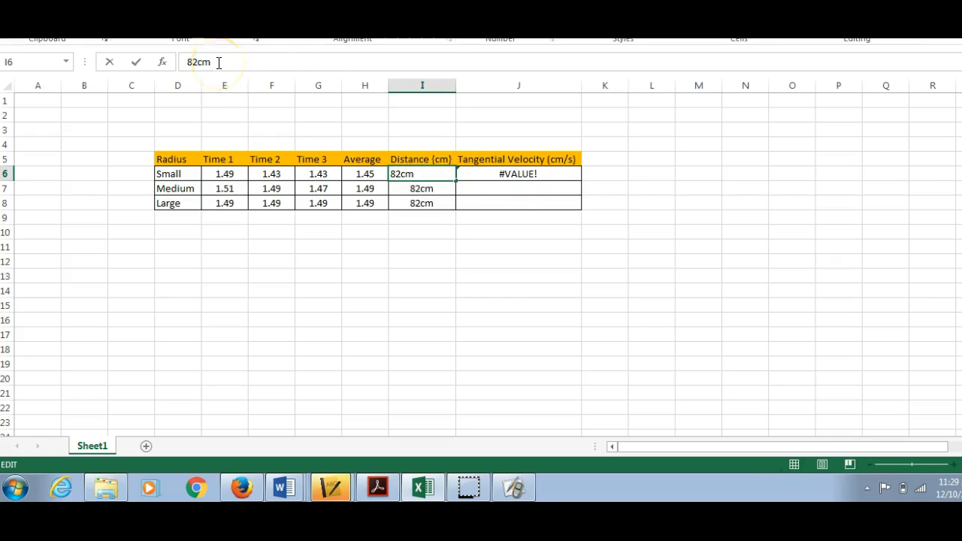
{"action": "left_click", "coordinate": [425, 188]}
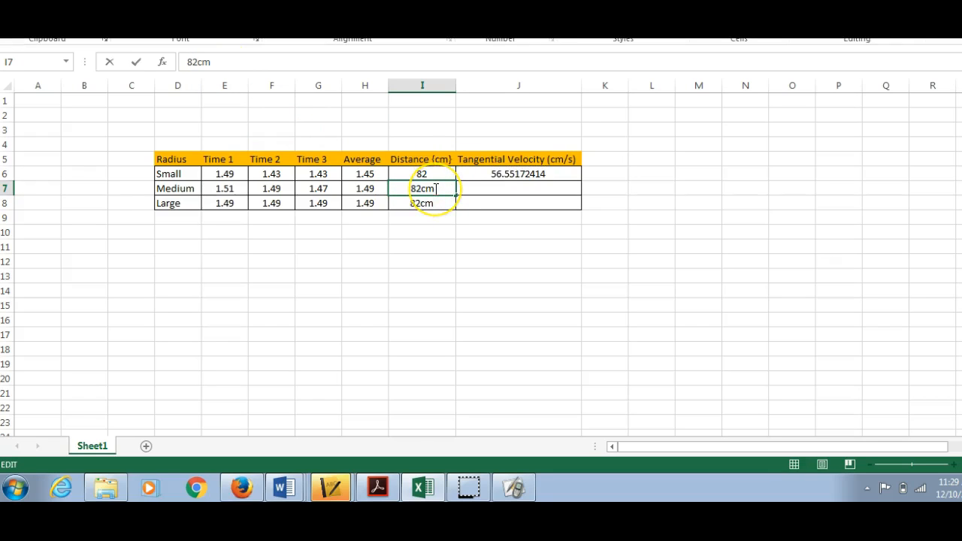
{"action": "left_click", "coordinate": [422, 204]}
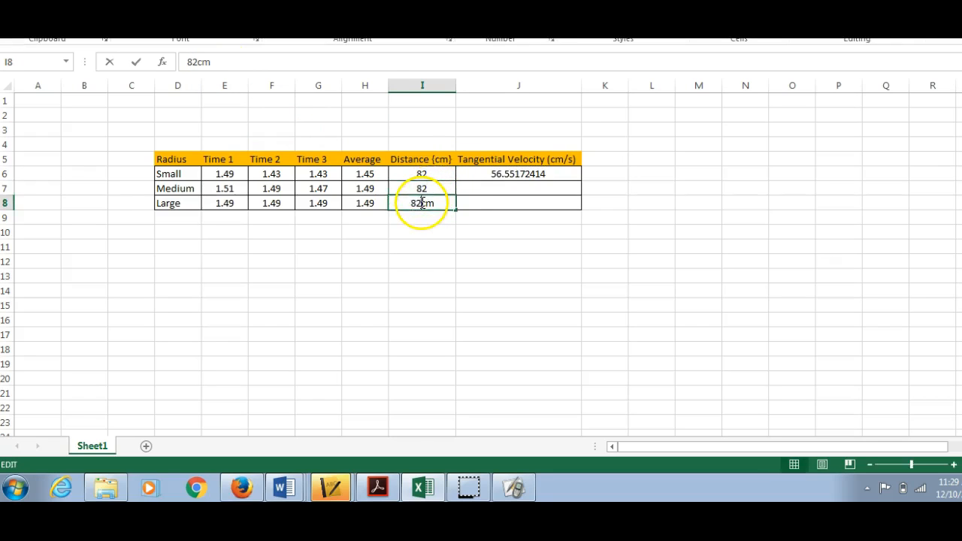
{"action": "left_click", "coordinate": [228, 65]}
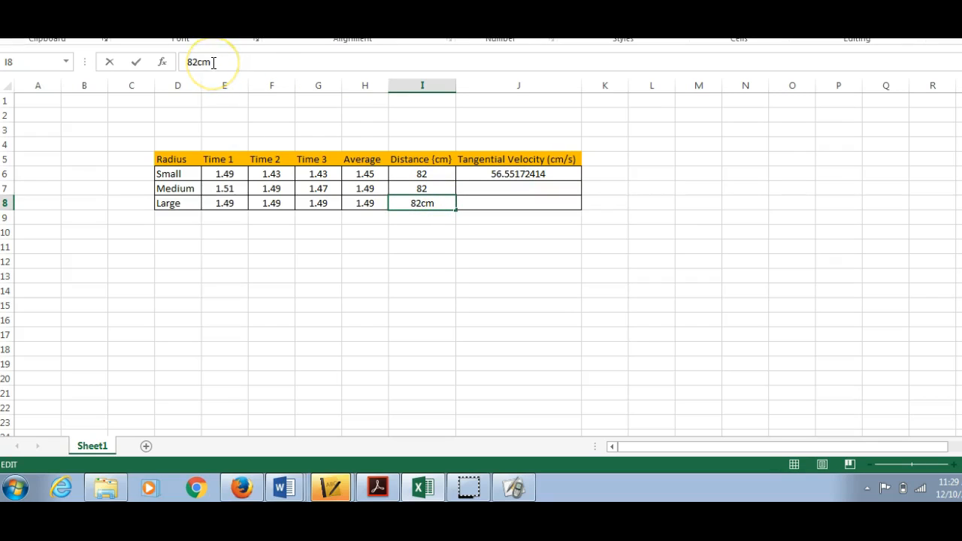
{"action": "left_click", "coordinate": [468, 256]}
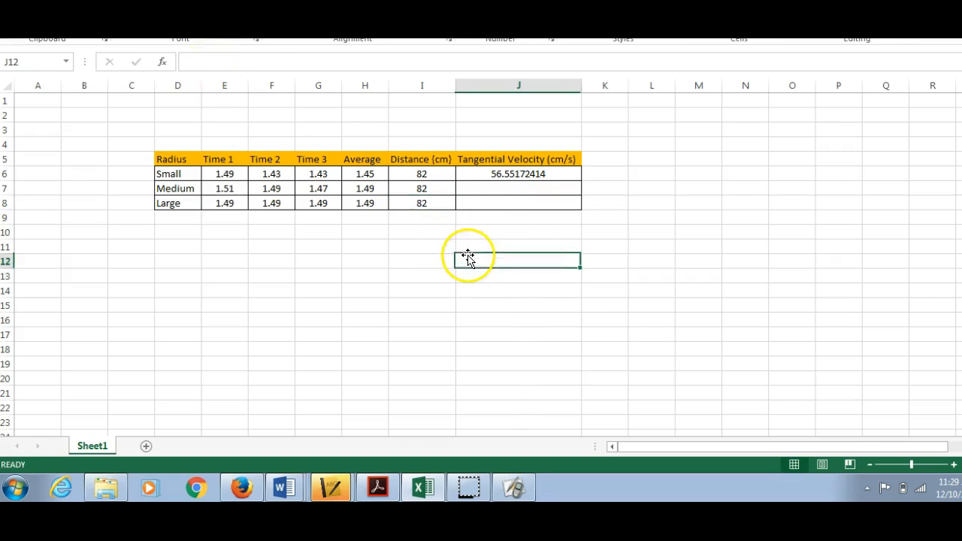
Step: Format the Tangential Velocity cells J6:J8 with the Number category and two decimal places
{"action": "left_click", "coordinate": [507, 172]}
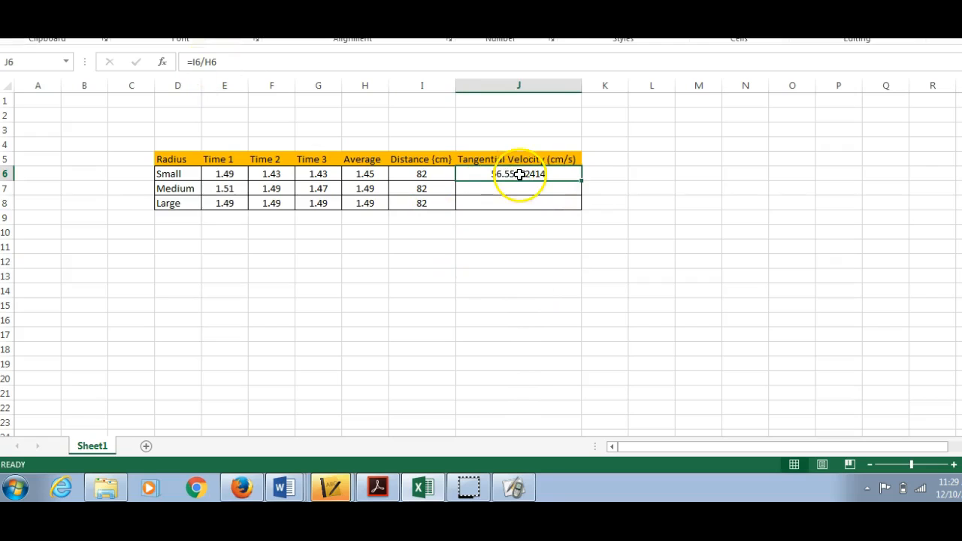
{"action": "left_click_drag", "start_coordinate": [520, 177], "coordinate": [526, 205]}
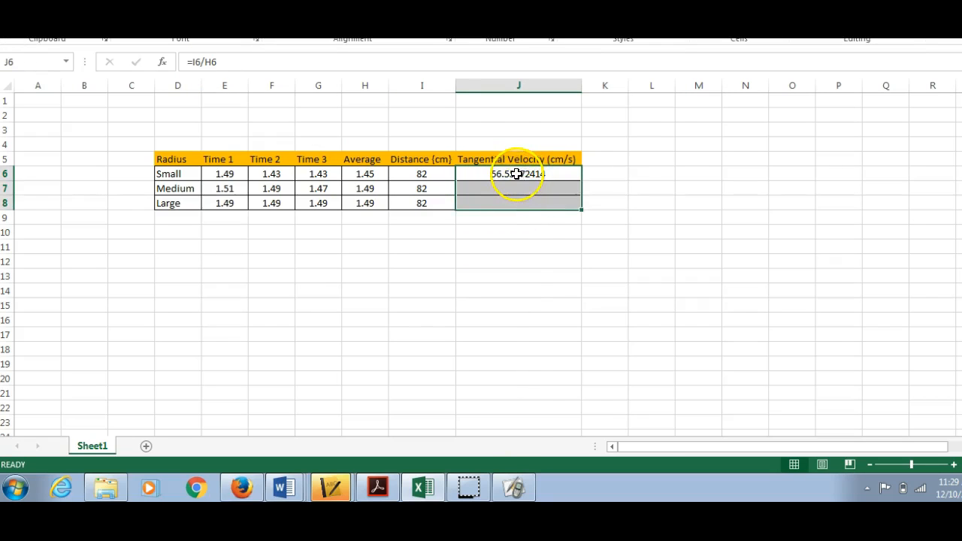
{"action": "right_click", "coordinate": [517, 173]}
{"action": "left_click", "coordinate": [590, 404]}
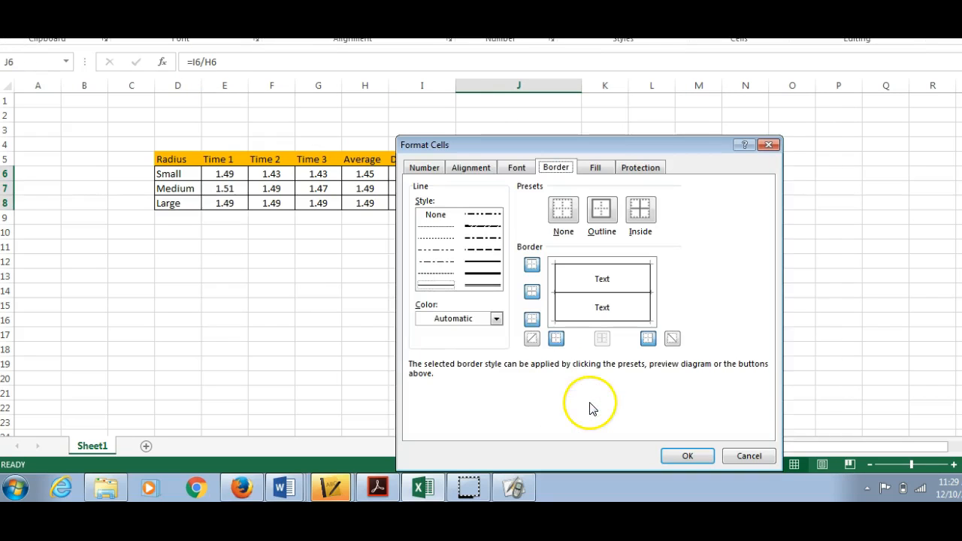
{"action": "left_click", "coordinate": [434, 168]}
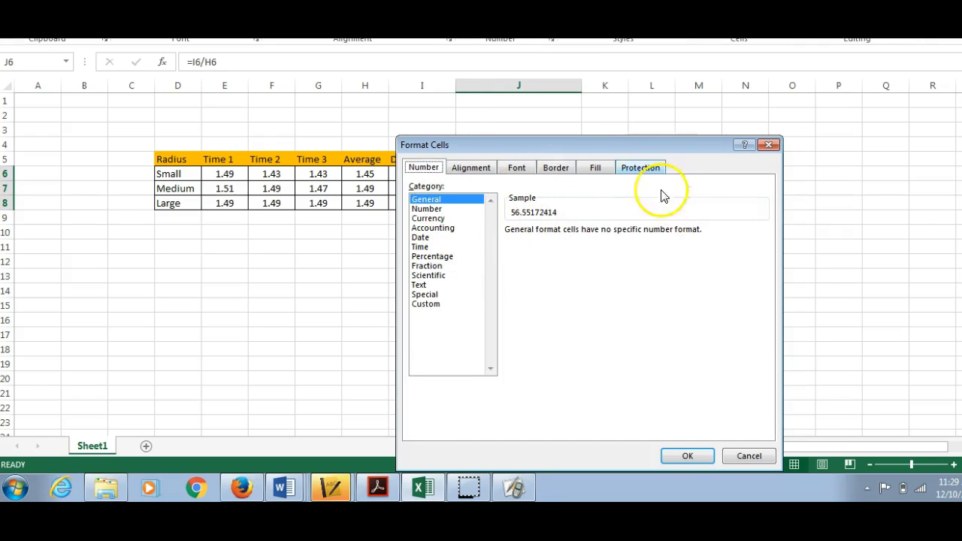
{"action": "left_click", "coordinate": [453, 208]}
{"action": "left_click", "coordinate": [687, 456]}
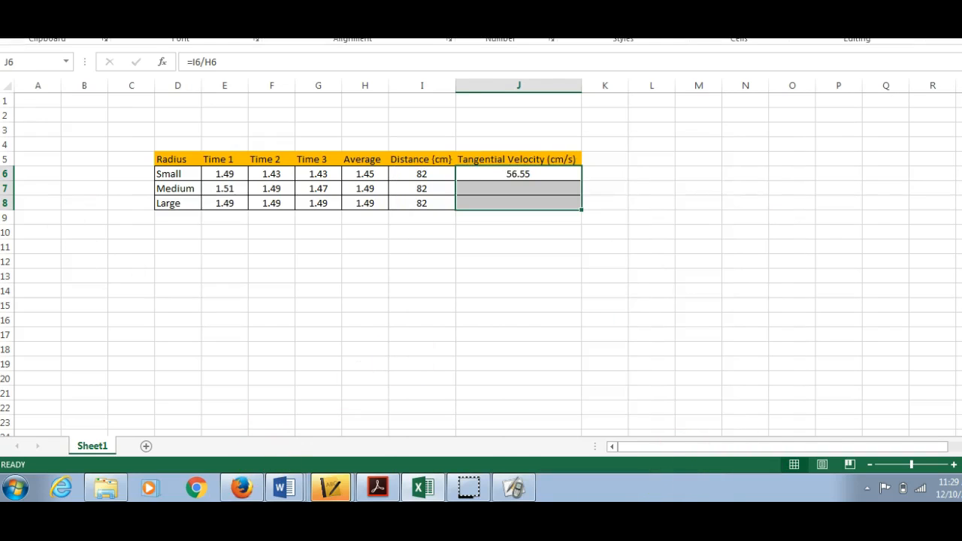
Step: Copy the tangential velocity formula from the Small row down to the Medium and Large rows
{"action": "left_click", "coordinate": [558, 169]}
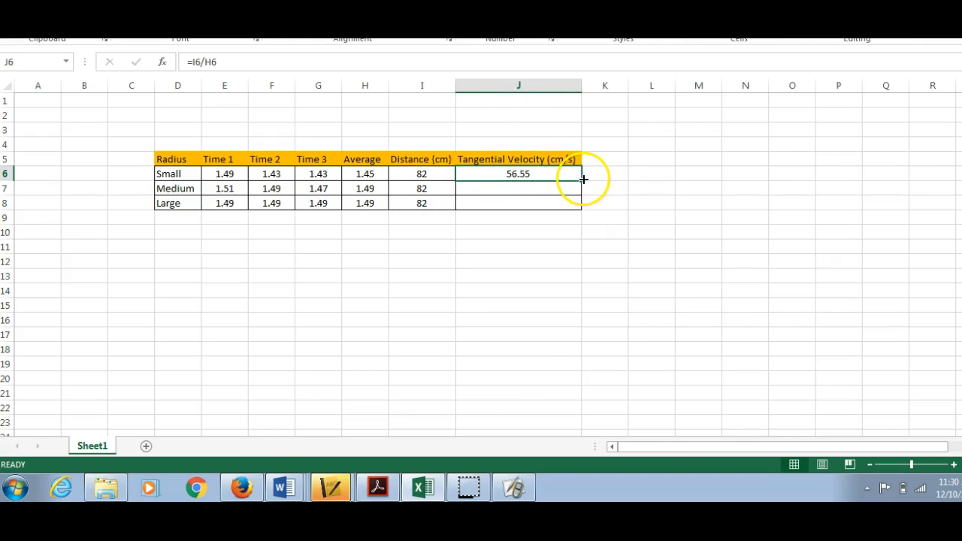
{"action": "left_click_drag", "start_coordinate": [579, 179], "coordinate": [581, 208]}
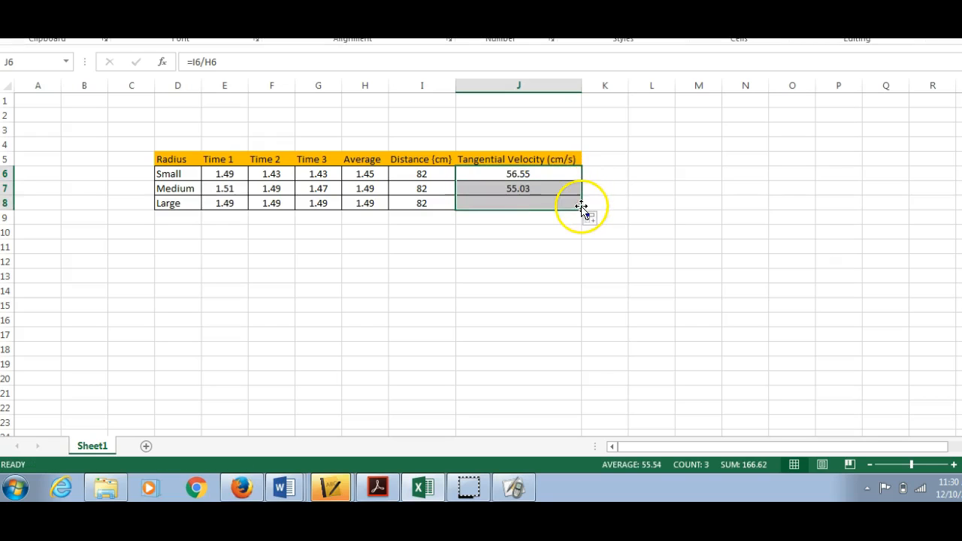
{"action": "left_click", "coordinate": [580, 278]}
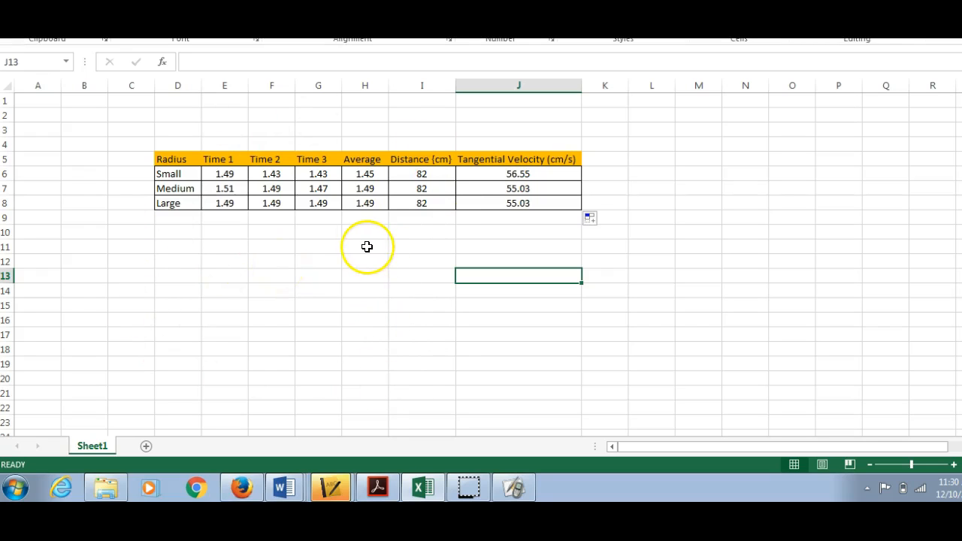
Step: Select the Radius and Tangential Velocity (cm/s) columns with their headers and try to insert a column chart from them
{"action": "left_click", "coordinate": [367, 246]}
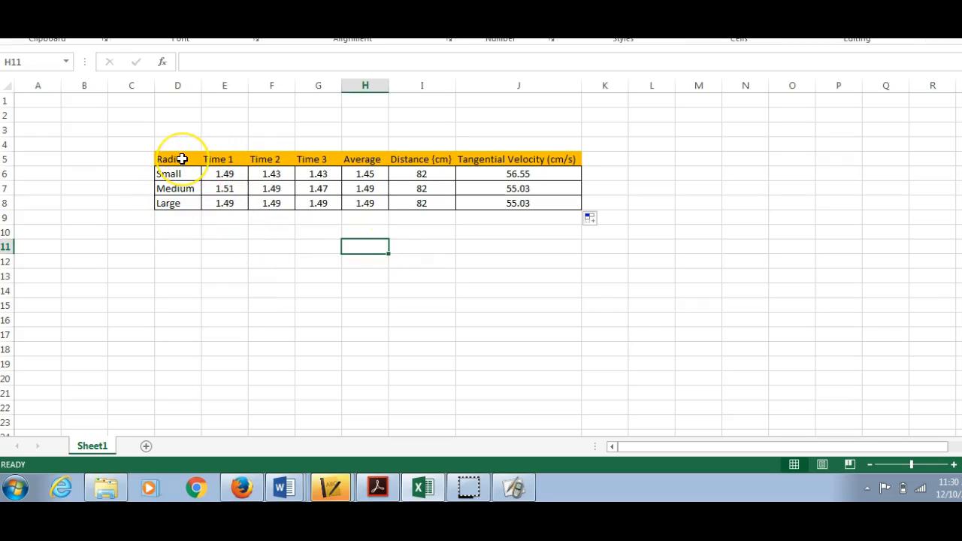
{"action": "left_click_drag", "start_coordinate": [182, 159], "coordinate": [181, 203]}
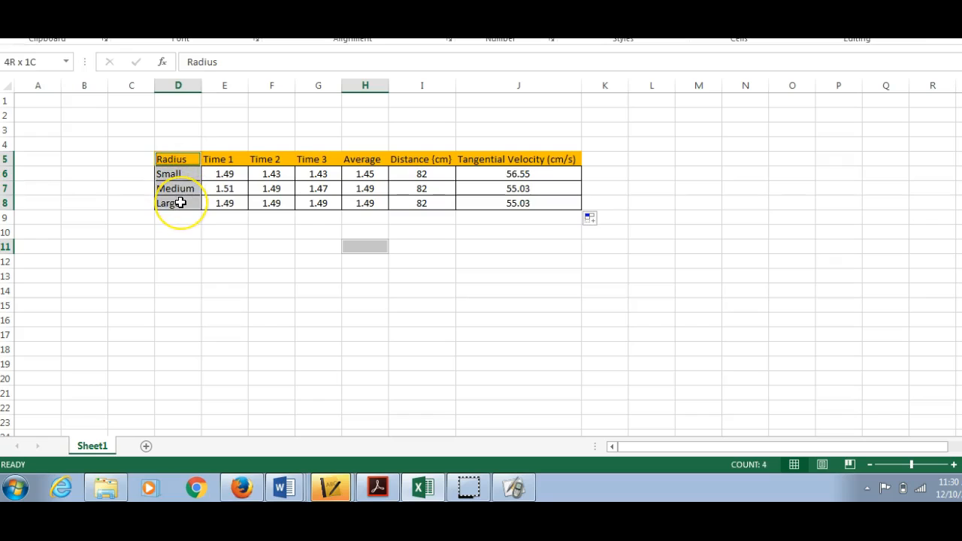
{"action": "left_click", "coordinate": [514, 159], "text": "ctrl"}
{"action": "left_click_drag", "start_coordinate": [514, 160], "coordinate": [515, 203]}
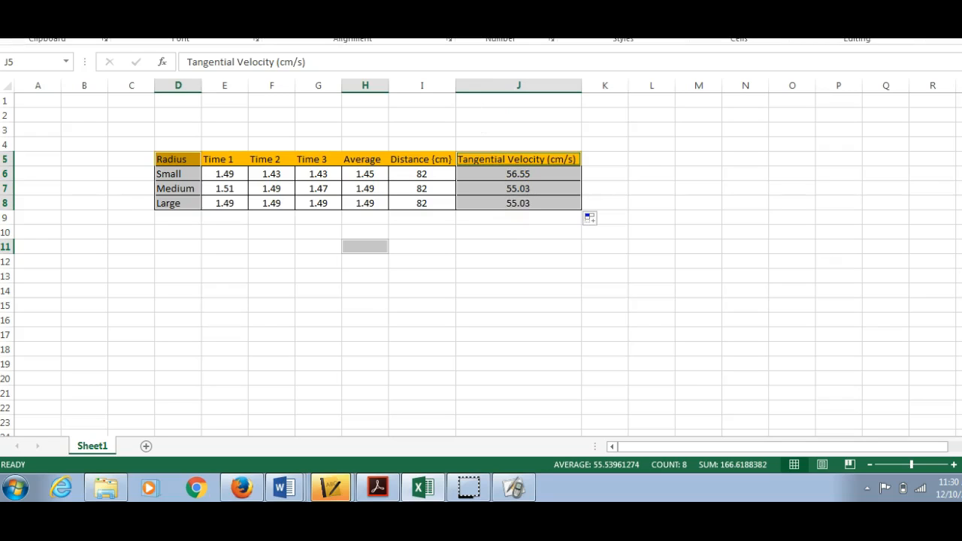
{"action": "key", "text": "alt+n"}
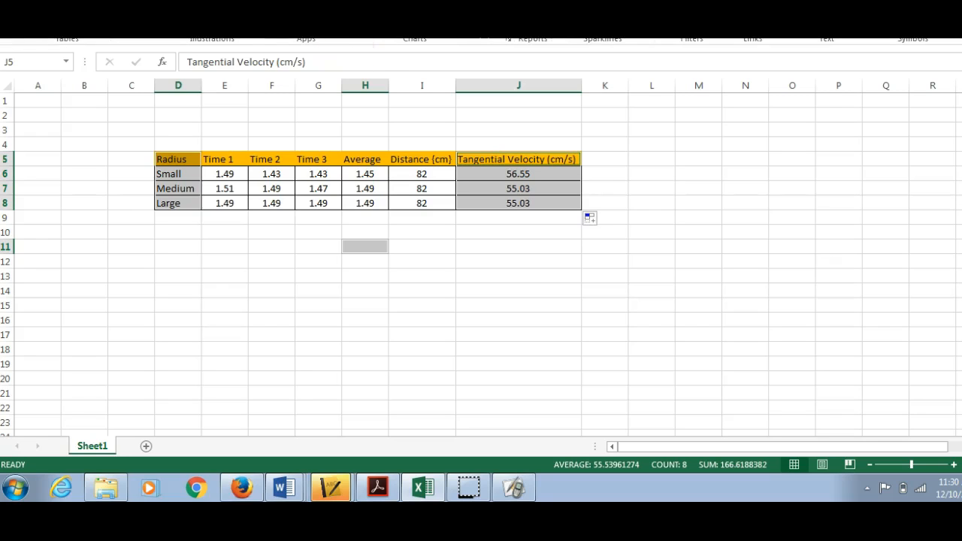
{"action": "left_click", "coordinate": [406, 2]}
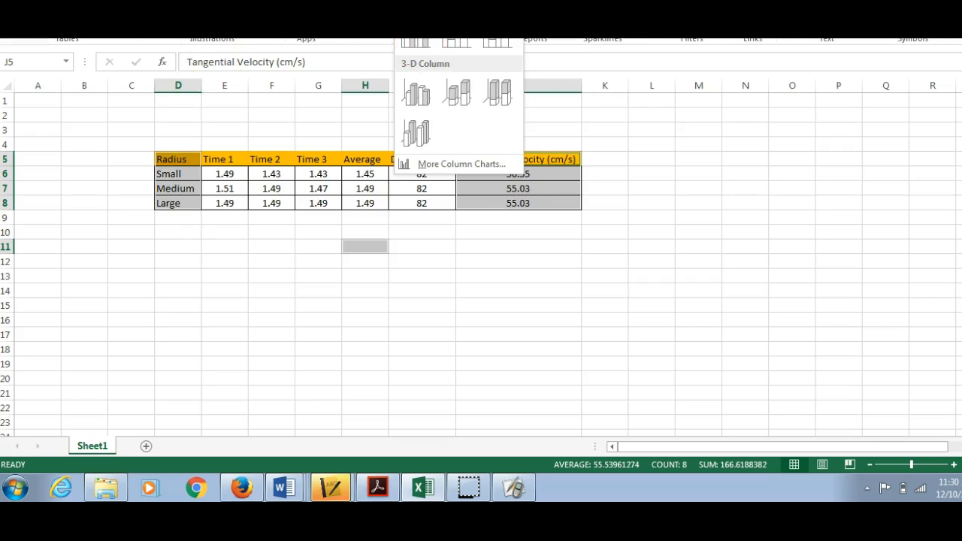
{"action": "left_click", "coordinate": [406, 1]}
{"action": "left_click", "coordinate": [406, 1]}
{"action": "left_click", "coordinate": [406, 2]}
{"action": "left_click", "coordinate": [405, 2]}
{"action": "left_click", "coordinate": [406, 1]}
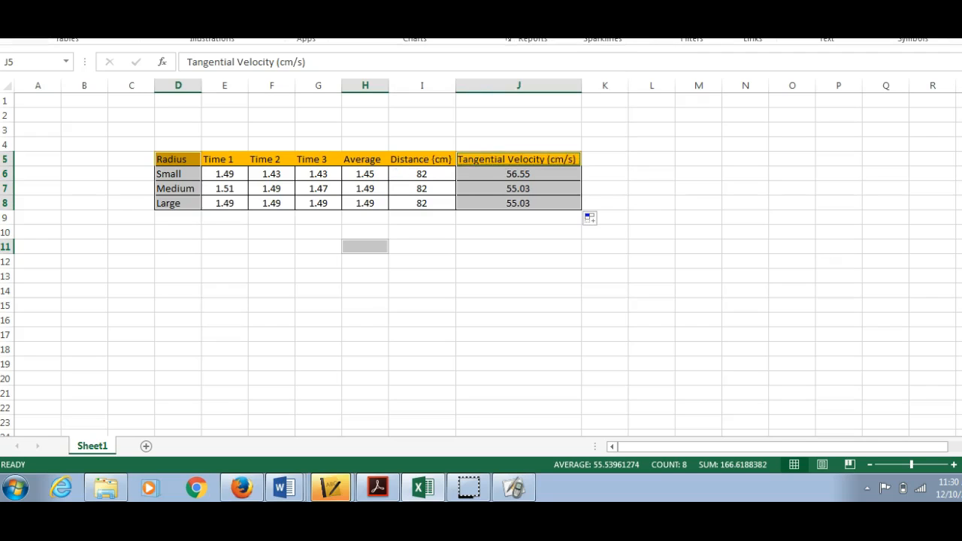
Step: Try to insert a 2-D bar chart from the selected Radius and Tangential Velocity columns
{"action": "left_click", "coordinate": [431, 2]}
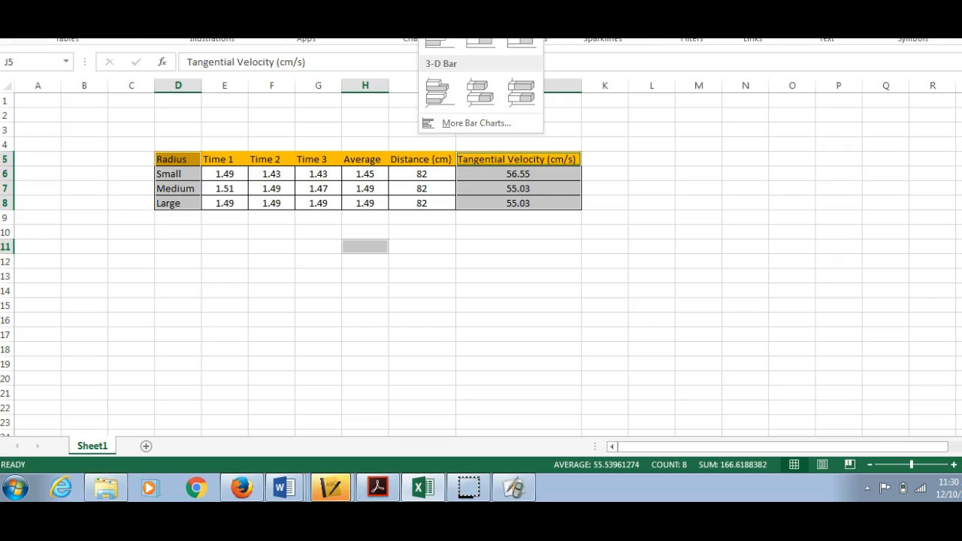
{"action": "left_click", "coordinate": [439, 34]}
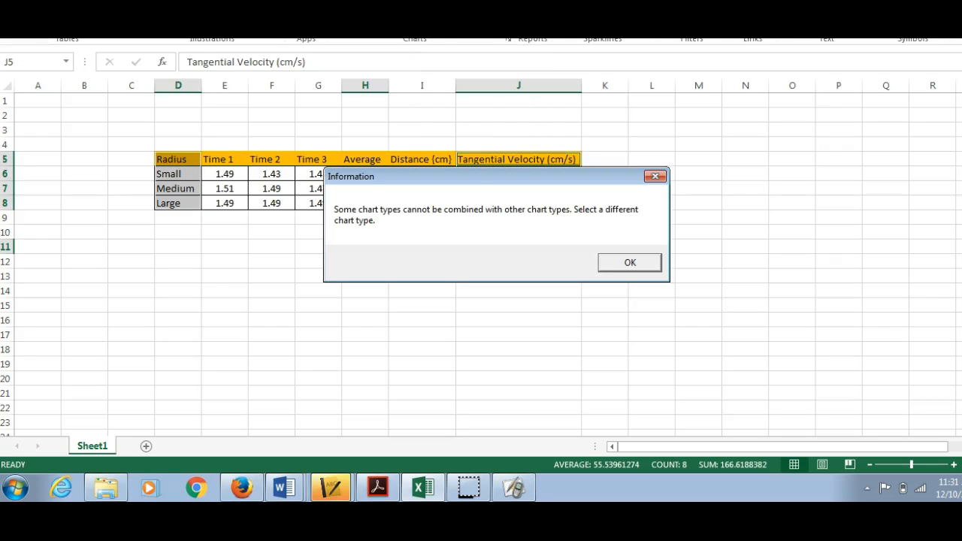
{"action": "left_click", "coordinate": [627, 261]}
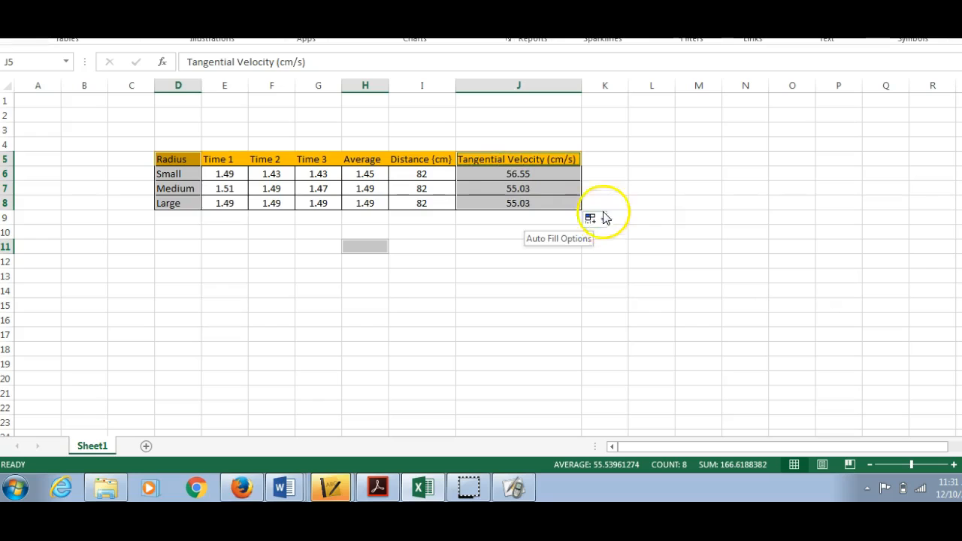
Step: Insert a clustered column chart from the whole table (D5:J8) and cut it from the sheet
{"action": "left_click", "coordinate": [489, 116]}
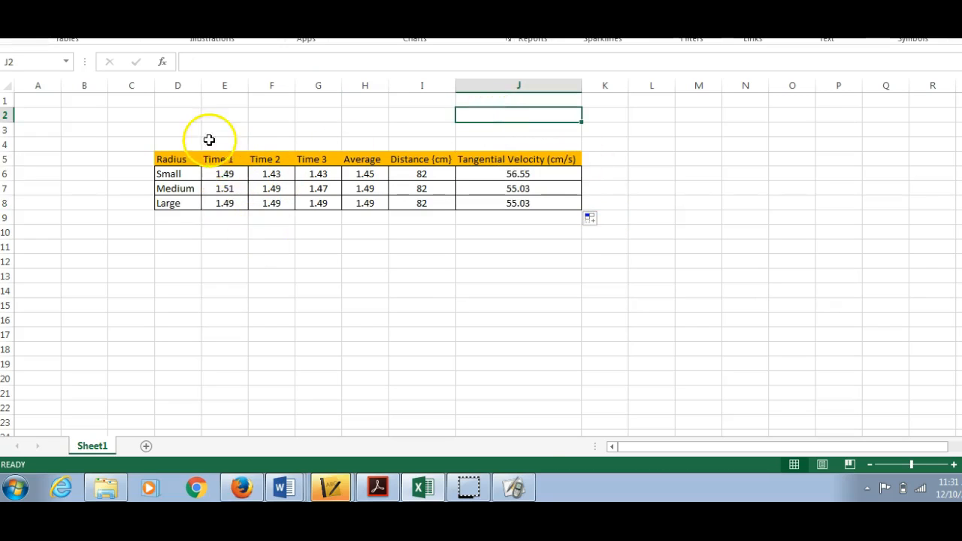
{"action": "left_click_drag", "start_coordinate": [189, 158], "coordinate": [524, 203]}
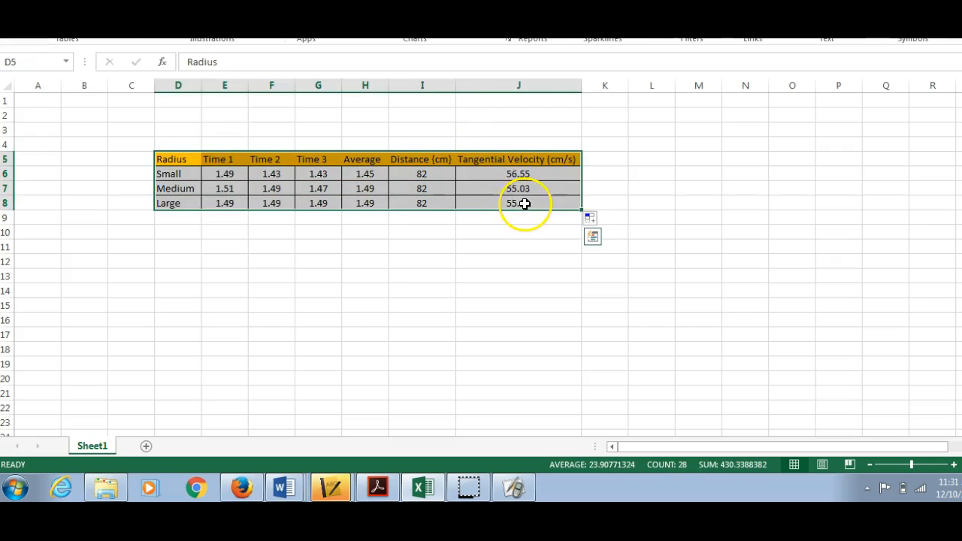
{"action": "left_click", "coordinate": [405, 4]}
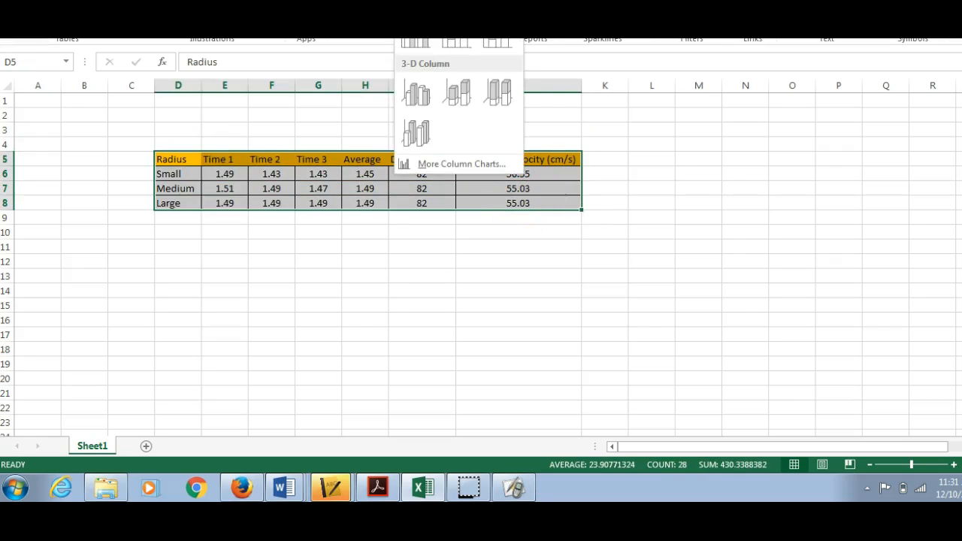
{"action": "left_click", "coordinate": [415, 37]}
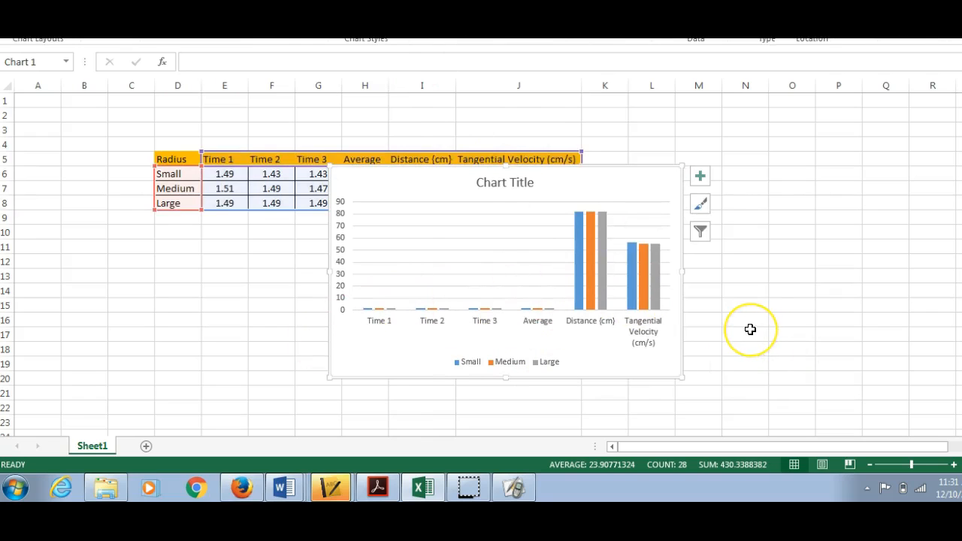
{"action": "right_click", "coordinate": [635, 179]}
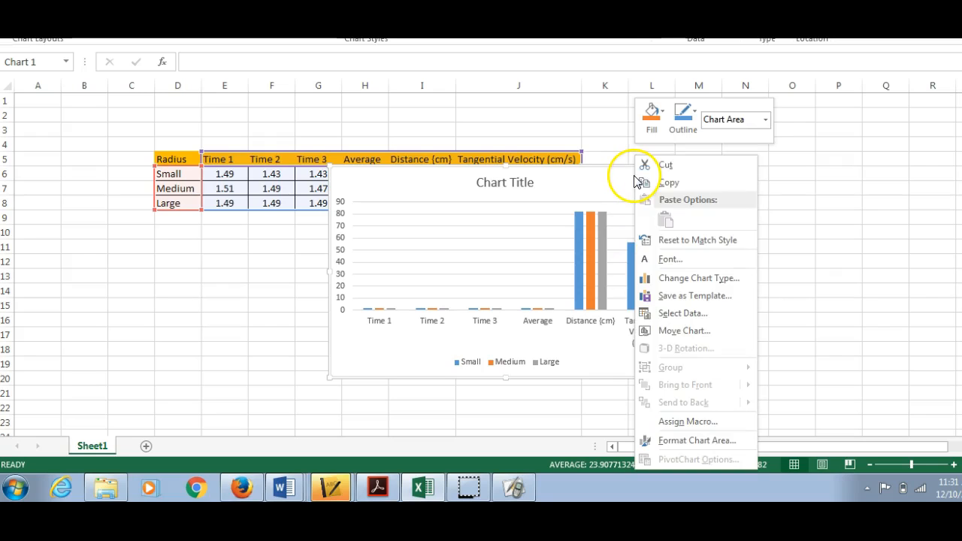
{"action": "left_click", "coordinate": [689, 165]}
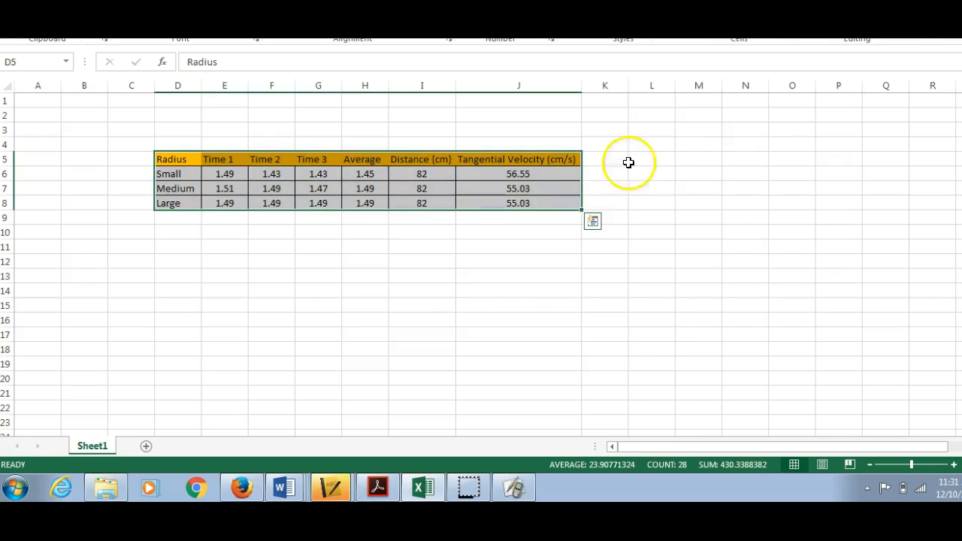
Step: Enter the headings Small, Medium and Large in cells F12 to H12 below the main table
{"action": "left_click", "coordinate": [494, 385]}
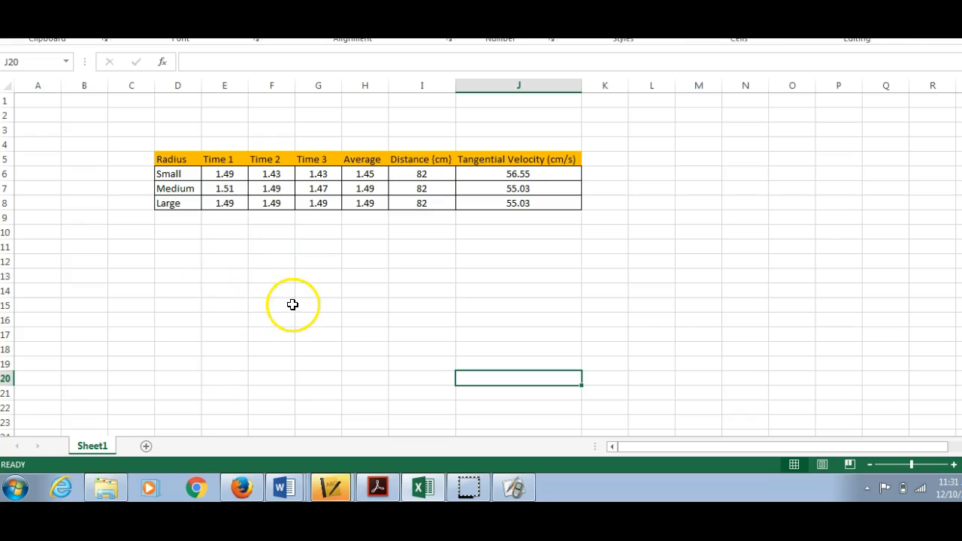
{"action": "left_click", "coordinate": [273, 260]}
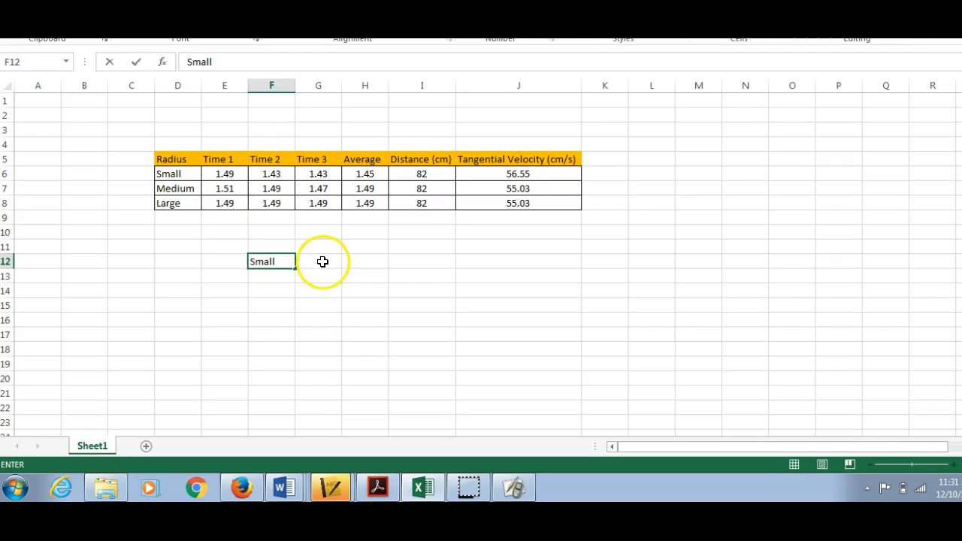
{"action": "left_click", "coordinate": [321, 261]}
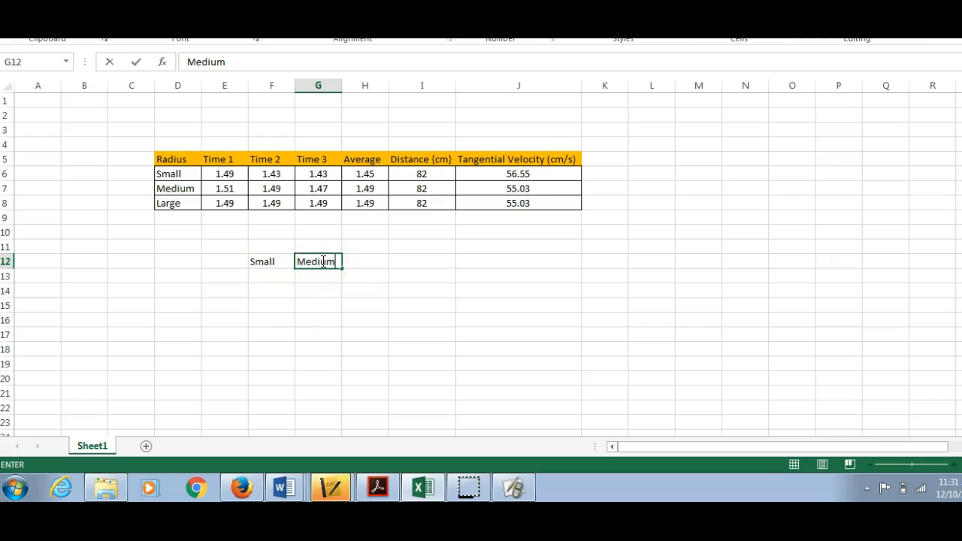
{"action": "left_click", "coordinate": [359, 261]}
{"action": "type", "text": "Large"}
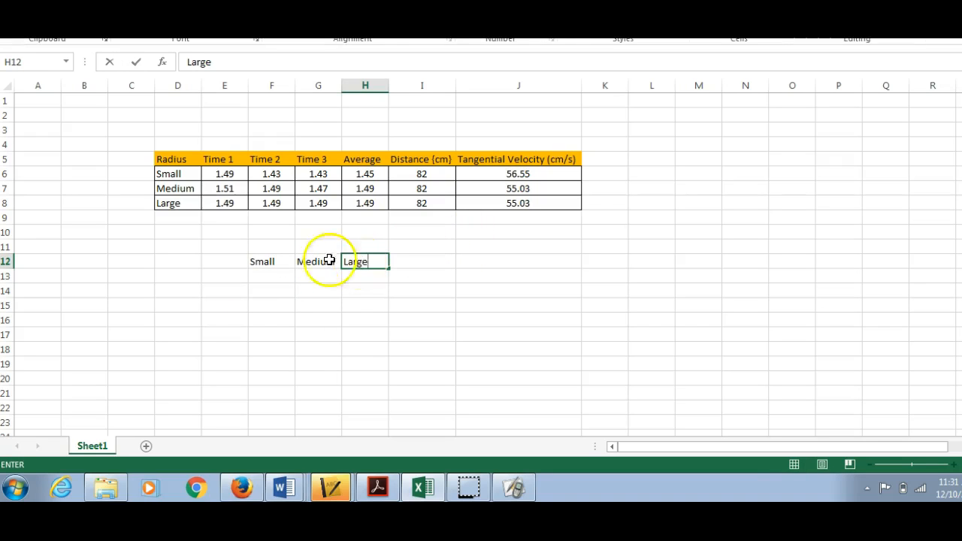
Step: Enter the row label "Tangential velocity" in E13 and autofit column E to its contents
{"action": "left_click", "coordinate": [218, 278]}
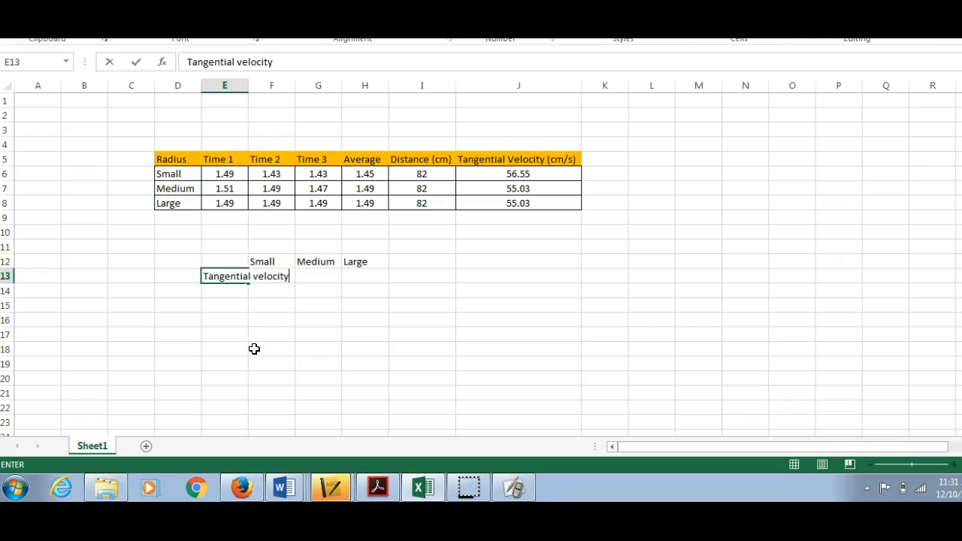
{"action": "left_click", "coordinate": [224, 203]}
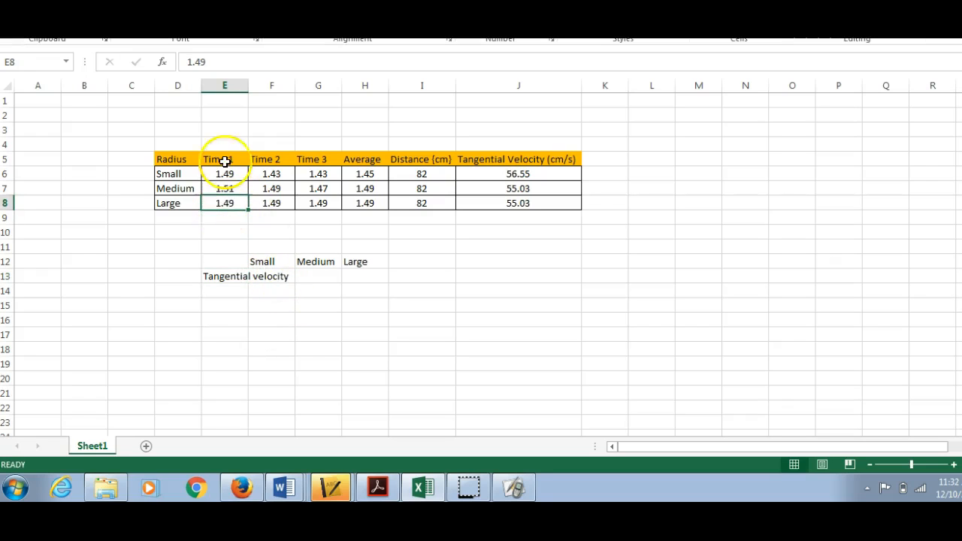
{"action": "double_click", "coordinate": [247, 87]}
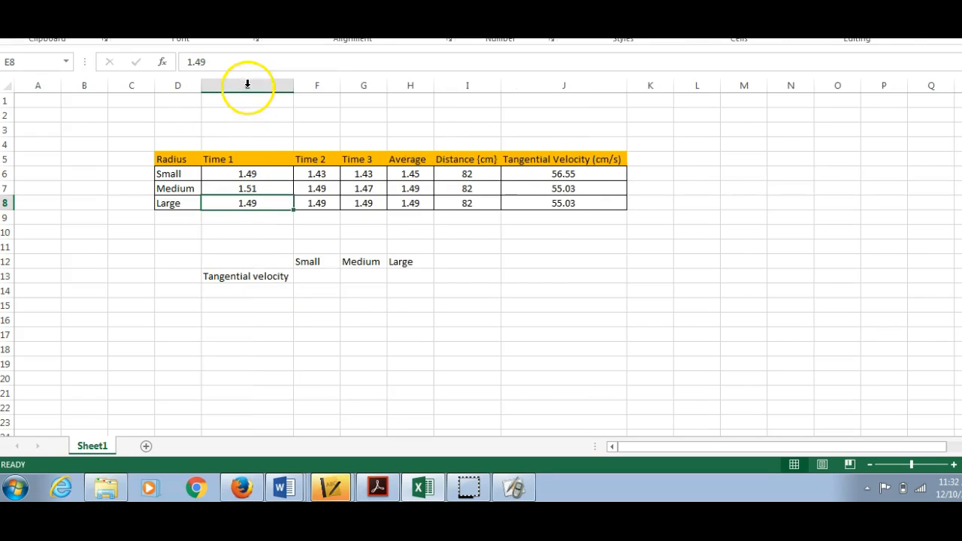
{"action": "left_click", "coordinate": [274, 231]}
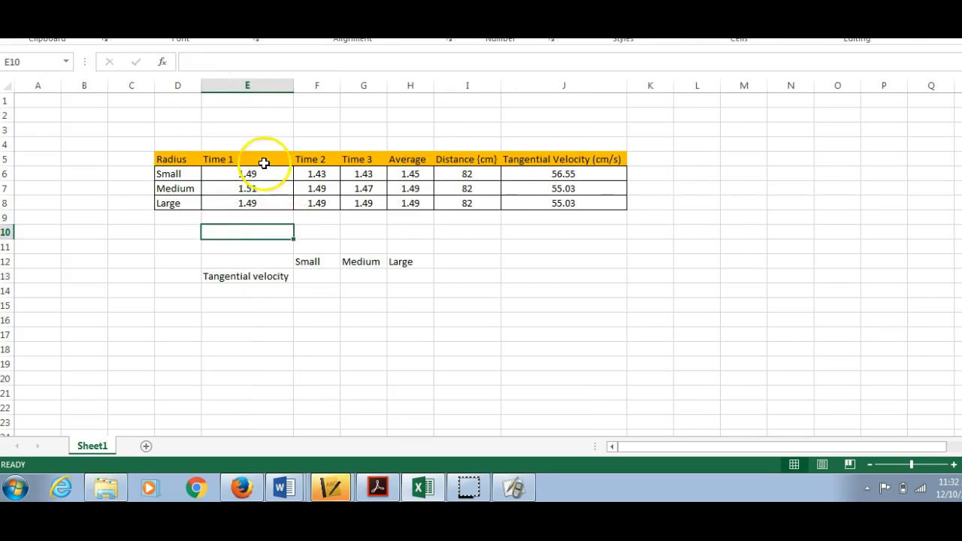
Step: Enter the velocities 56.55 for Small, 55.03 for Medium and 55.03 for Large in row 13
{"action": "left_click", "coordinate": [316, 276]}
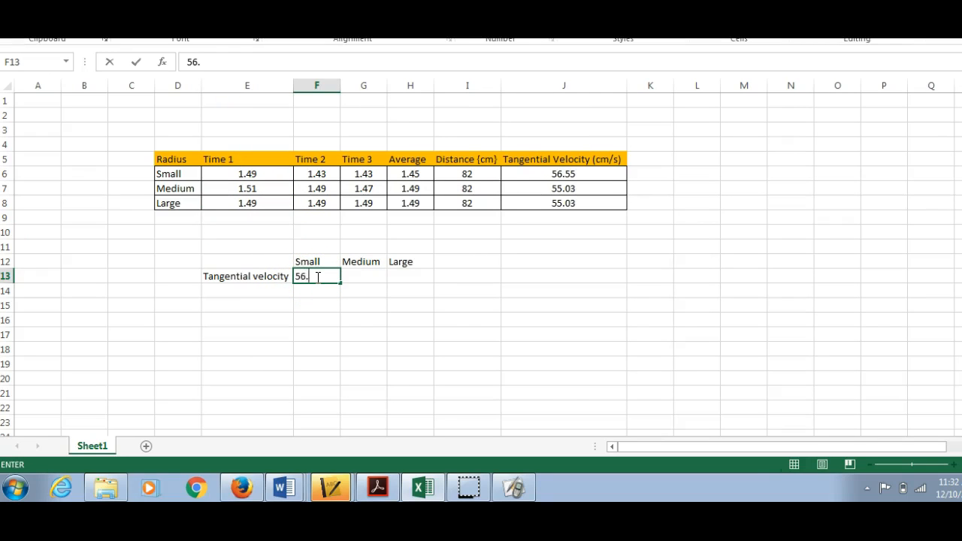
{"action": "key", "text": "Tab"}
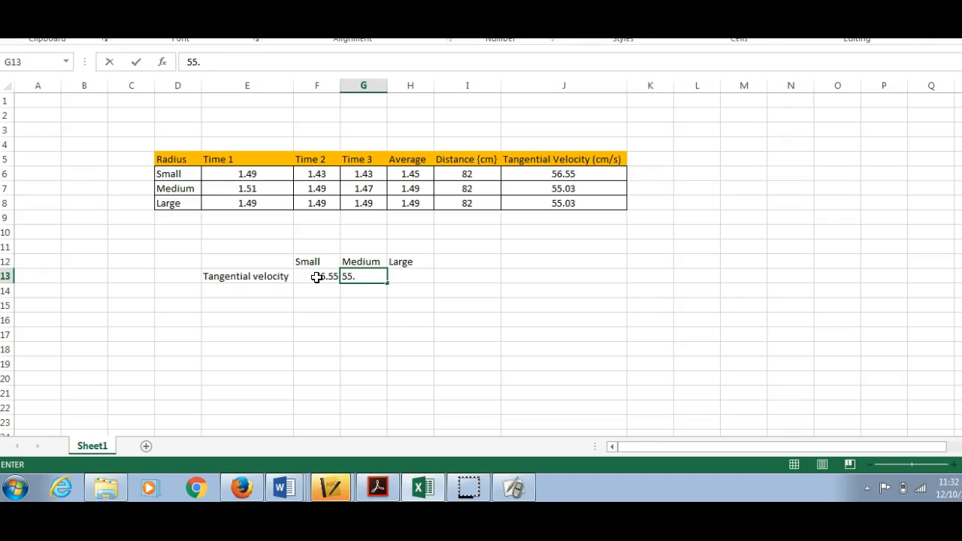
{"action": "key", "text": "Tab"}
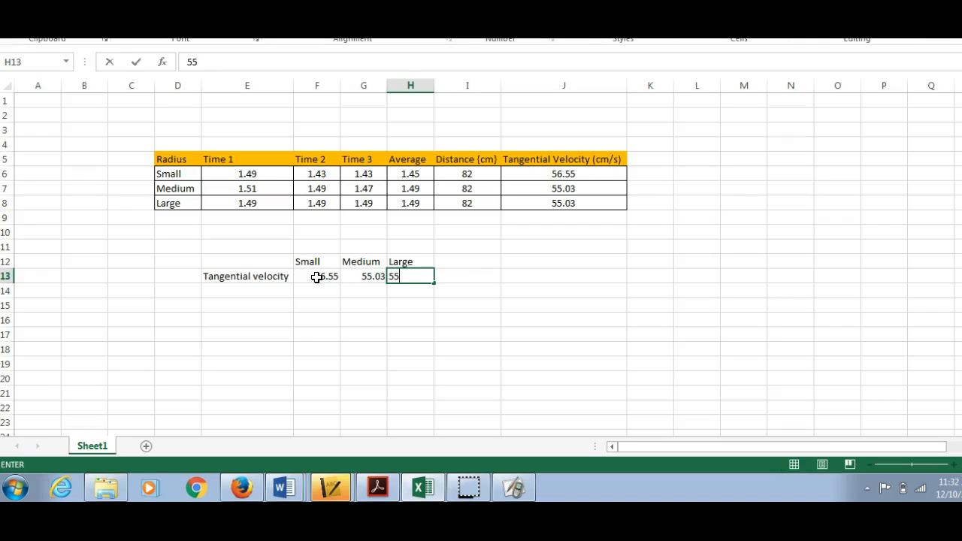
{"action": "key", "text": "Tab"}
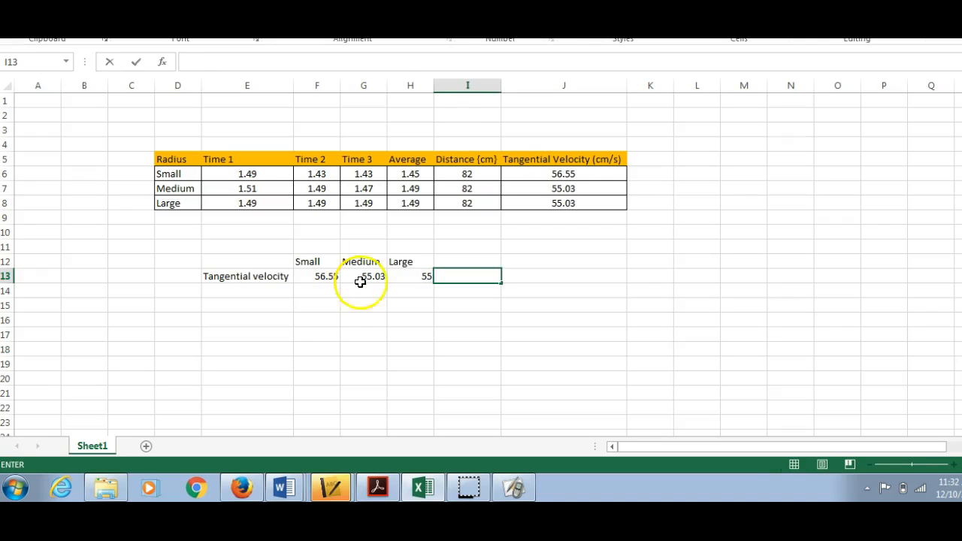
{"action": "left_click", "coordinate": [420, 276]}
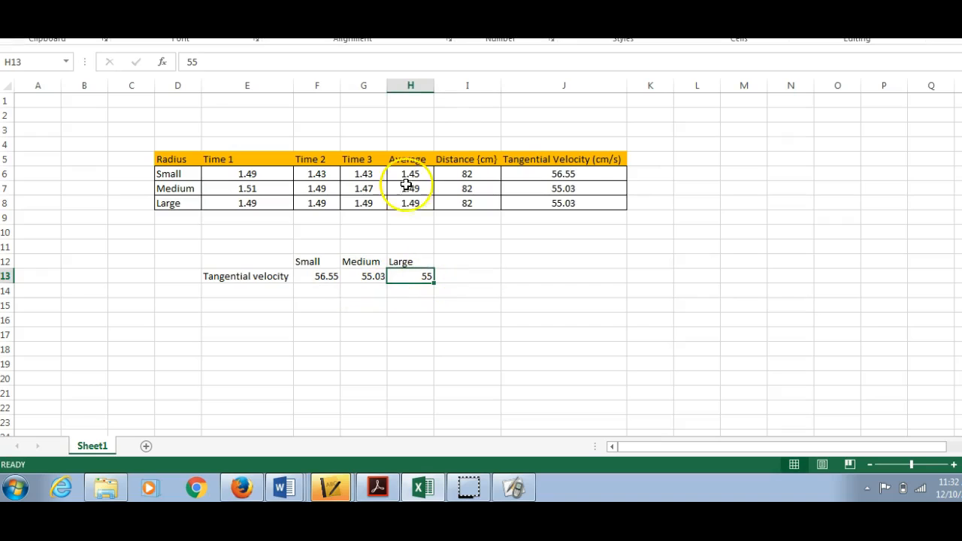
{"action": "left_click", "coordinate": [199, 62]}
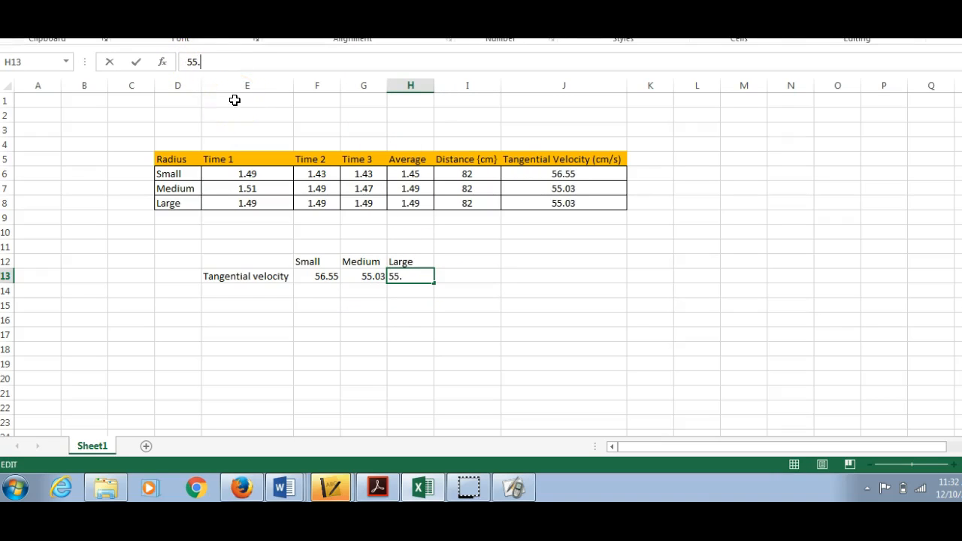
{"action": "type", "text": ".03"}
{"action": "left_click", "coordinate": [398, 302]}
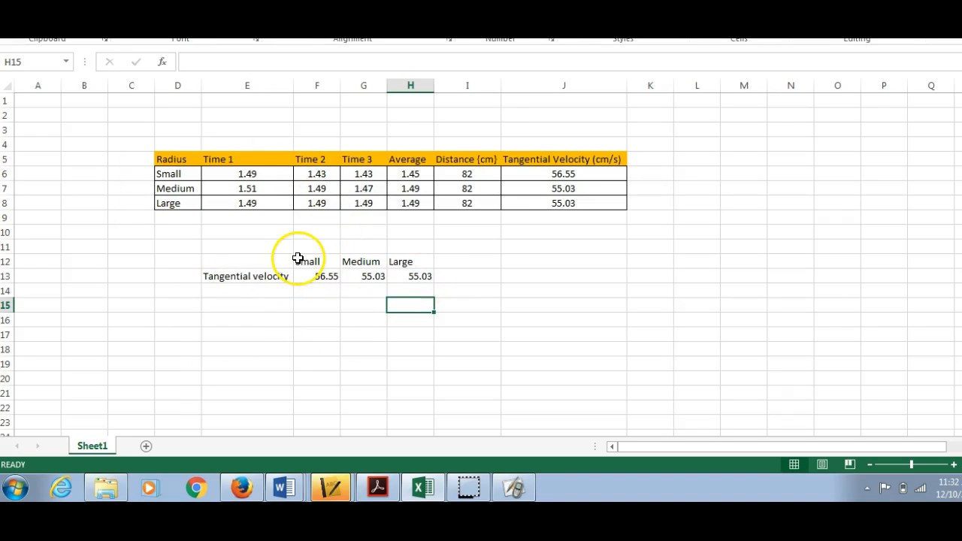
Step: Fill the Small, Medium and Large heading cells (F12:H12) with standard yellow
{"action": "left_click_drag", "start_coordinate": [306, 262], "coordinate": [413, 261]}
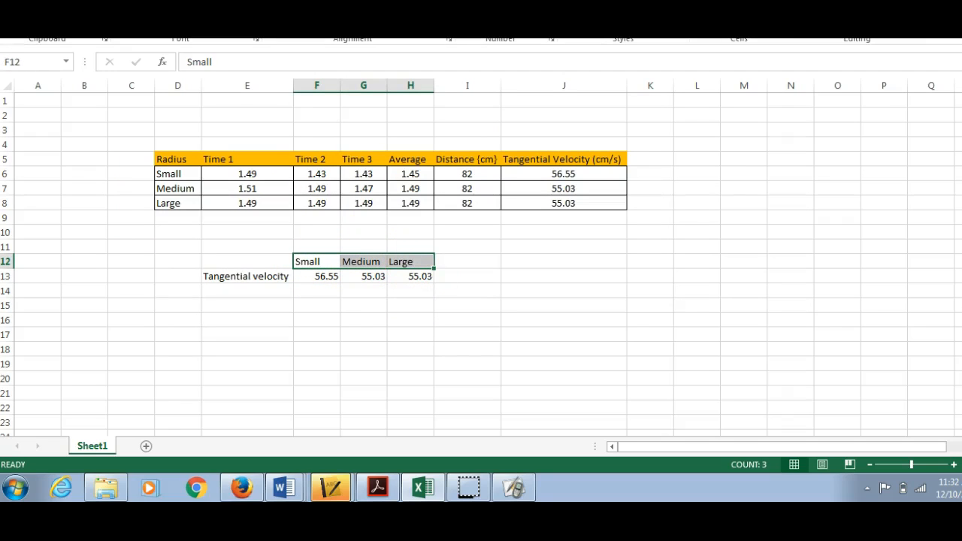
{"action": "left_click", "coordinate": [227, 19]}
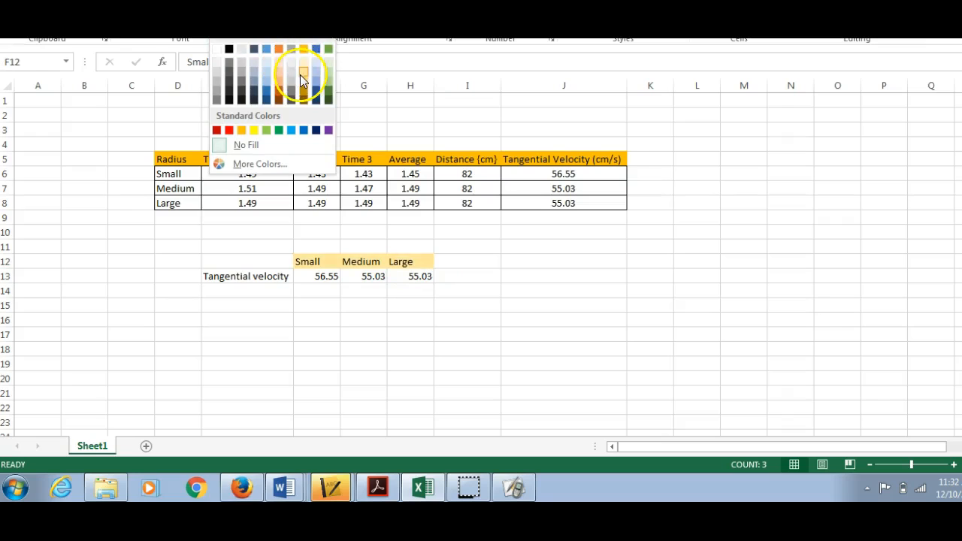
{"action": "left_click", "coordinate": [253, 130]}
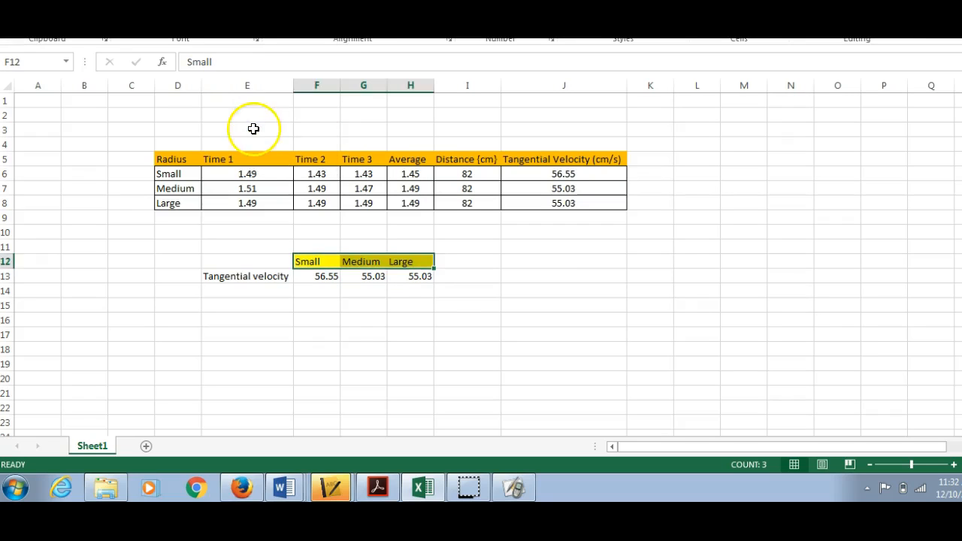
{"action": "left_click", "coordinate": [344, 319]}
Step: Fill the "Tangential velocity" label cell in E13 with light blue
{"action": "left_click", "coordinate": [249, 277]}
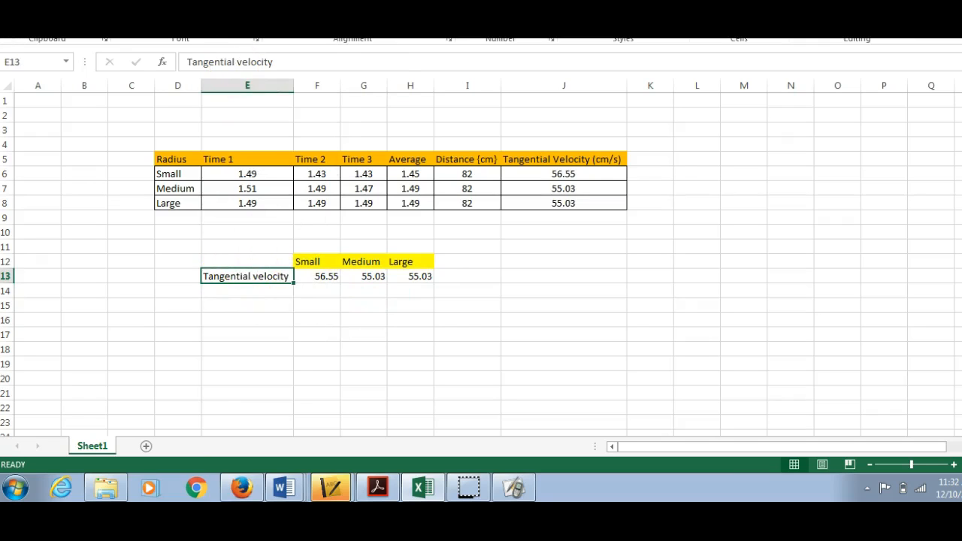
{"action": "left_click", "coordinate": [228, 20]}
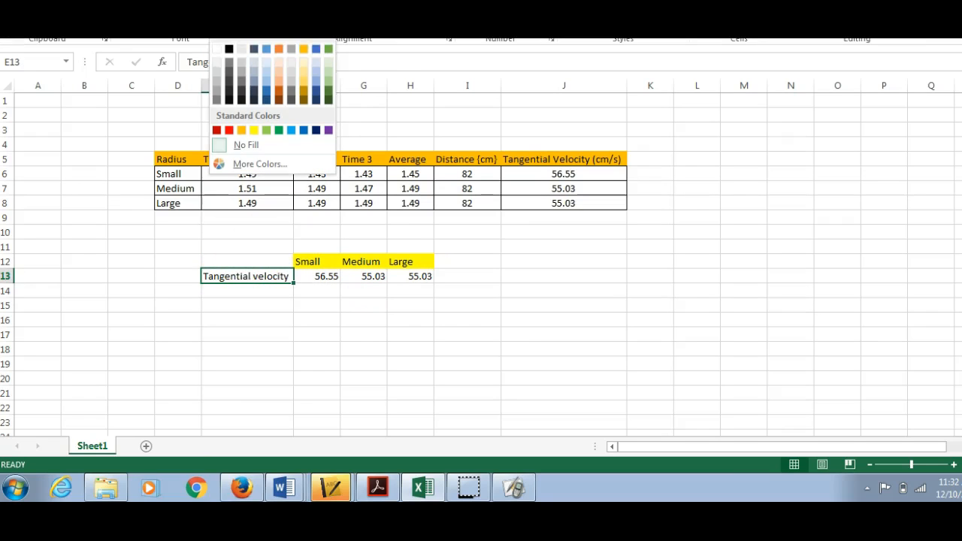
{"action": "left_click", "coordinate": [267, 89]}
{"action": "left_click", "coordinate": [352, 392]}
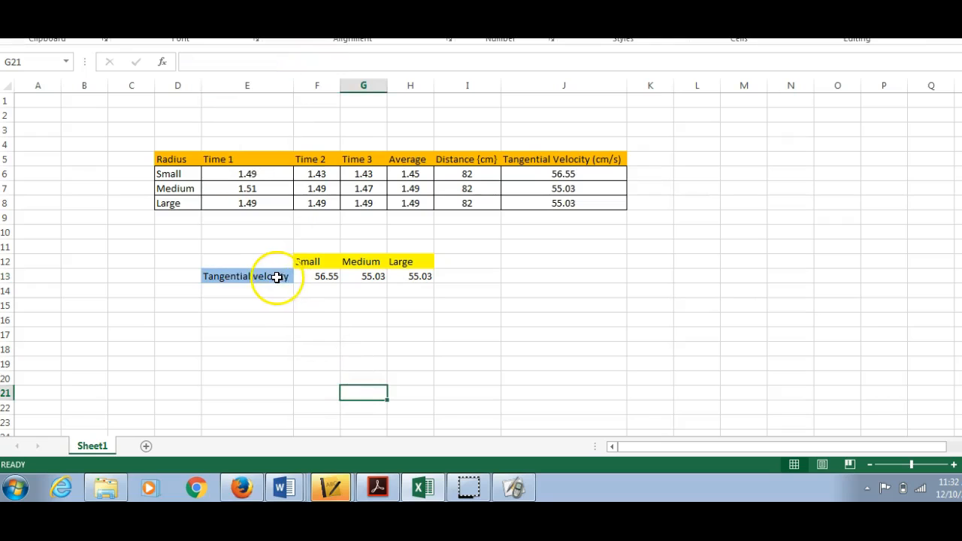
Step: Add outline and inside borders to the tangential velocity row (E13:H13)
{"action": "left_click_drag", "start_coordinate": [260, 276], "coordinate": [397, 276]}
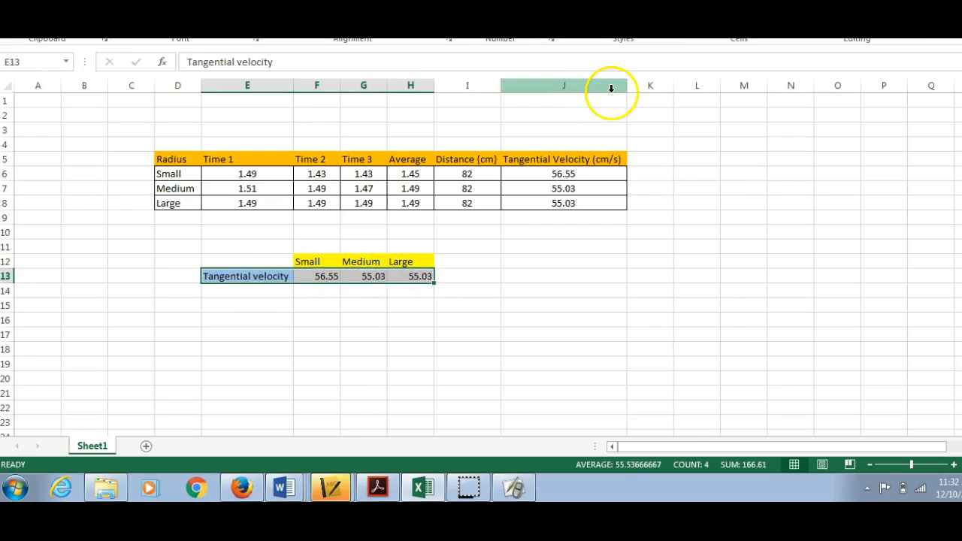
{"action": "right_click", "coordinate": [384, 277]}
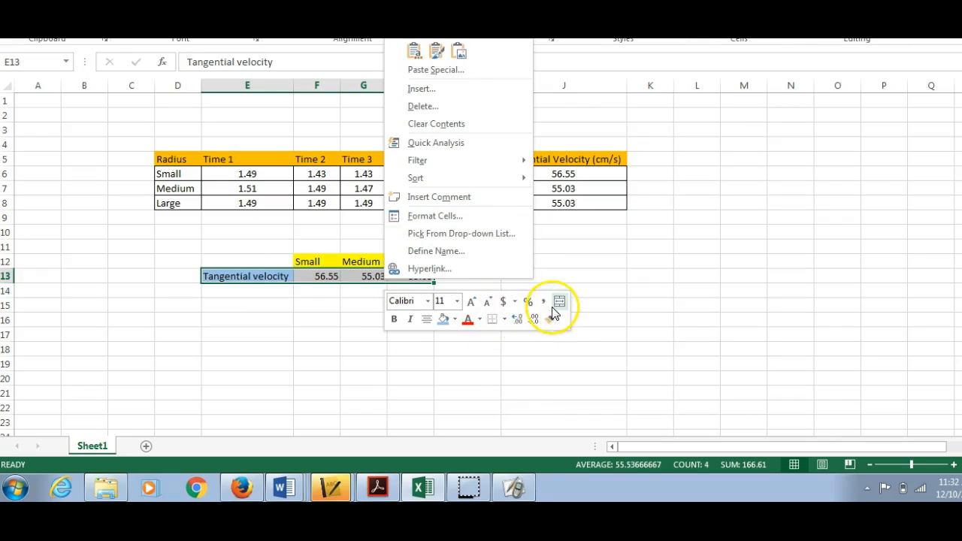
{"action": "left_click", "coordinate": [493, 322]}
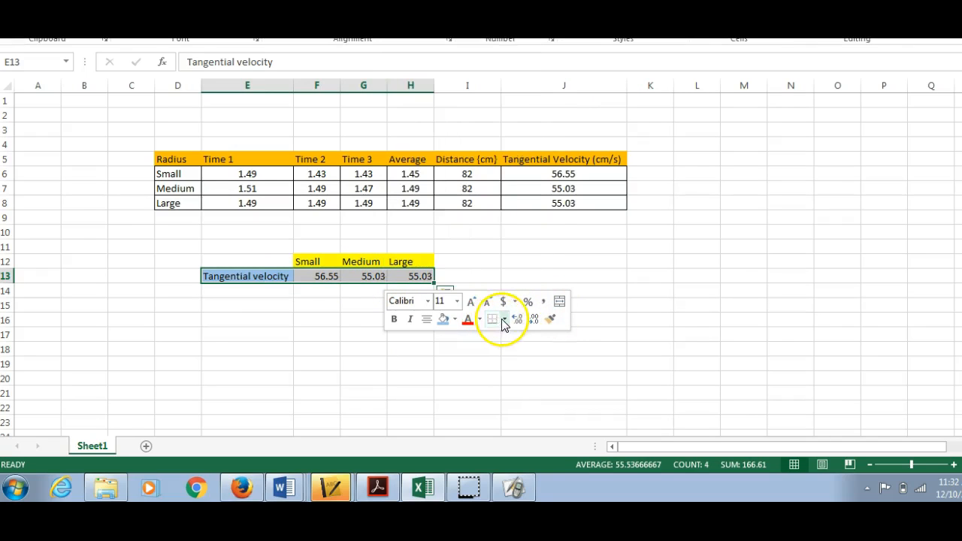
{"action": "left_click", "coordinate": [500, 321]}
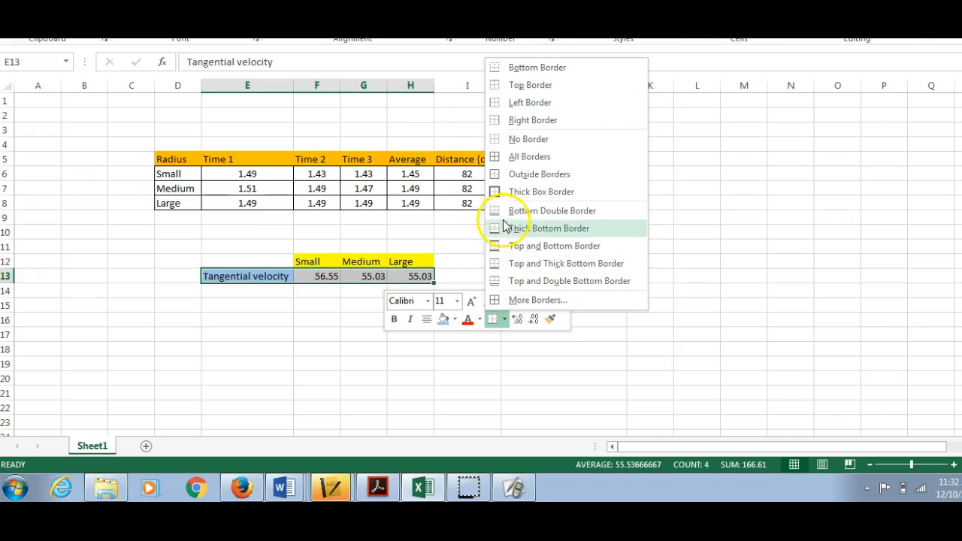
{"action": "left_click", "coordinate": [507, 300]}
{"action": "left_click", "coordinate": [371, 129]}
{"action": "left_click", "coordinate": [411, 128]}
{"action": "left_click", "coordinate": [458, 373]}
{"action": "left_click", "coordinate": [391, 376]}
{"action": "left_click_drag", "start_coordinate": [305, 260], "coordinate": [397, 257]}
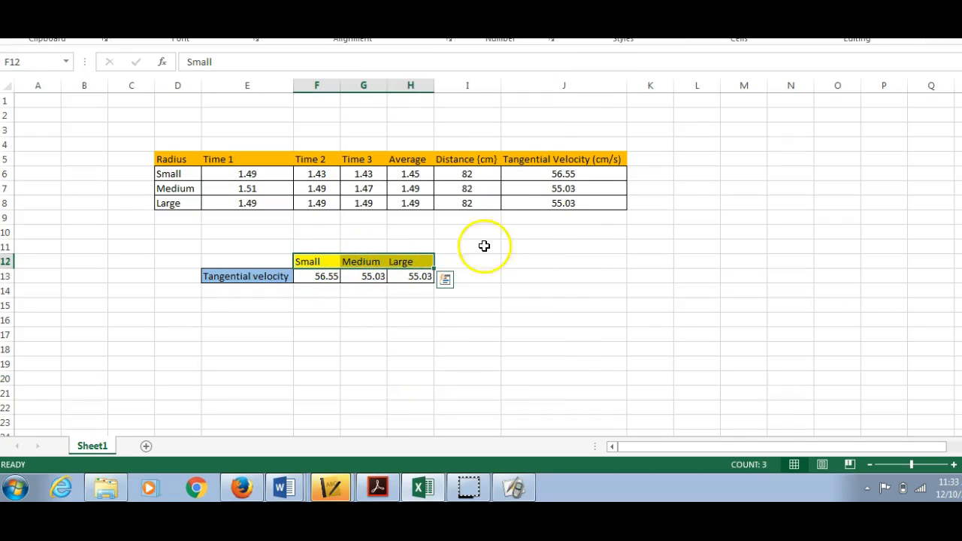
{"action": "left_click", "coordinate": [444, 279]}
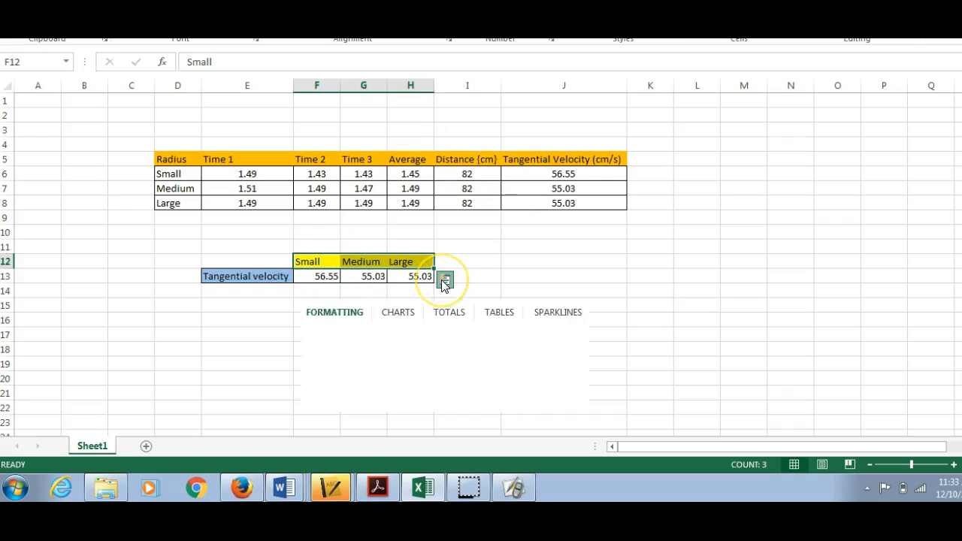
{"action": "left_click", "coordinate": [594, 289]}
Step: Add outline and inside borders to the Small, Medium and Large heading cells (F12:H12)
{"action": "left_click_drag", "start_coordinate": [317, 260], "coordinate": [405, 265]}
{"action": "right_click", "coordinate": [406, 265]}
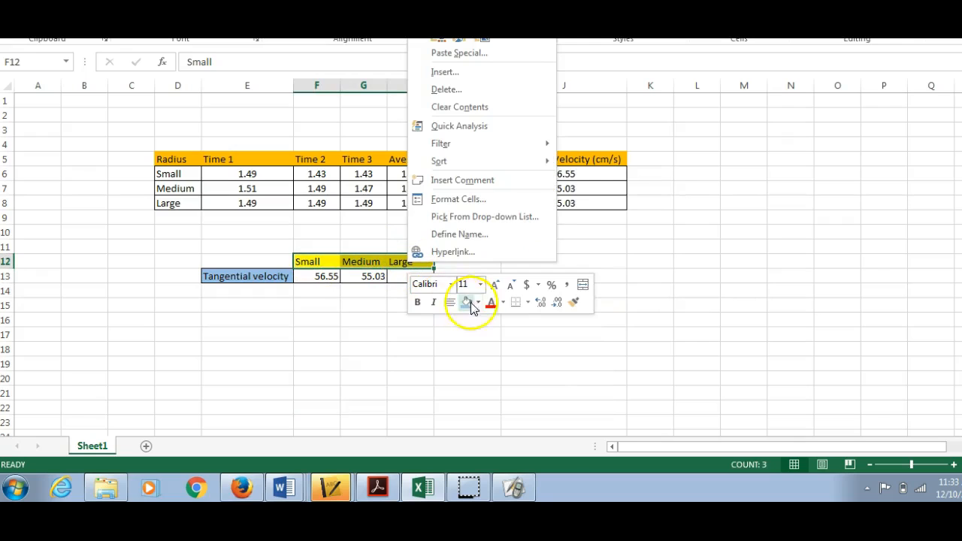
{"action": "left_click", "coordinate": [520, 302]}
{"action": "left_click", "coordinate": [527, 302]}
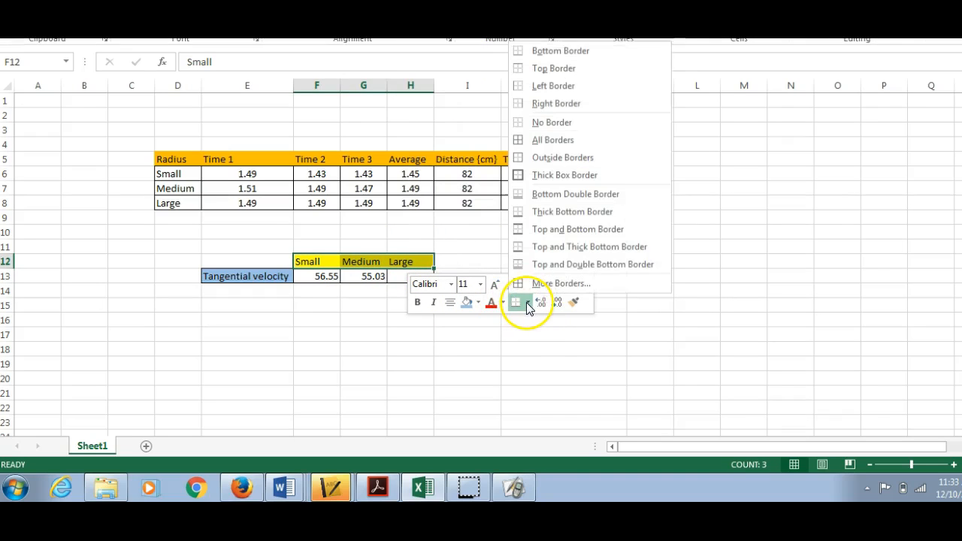
{"action": "left_click", "coordinate": [552, 283]}
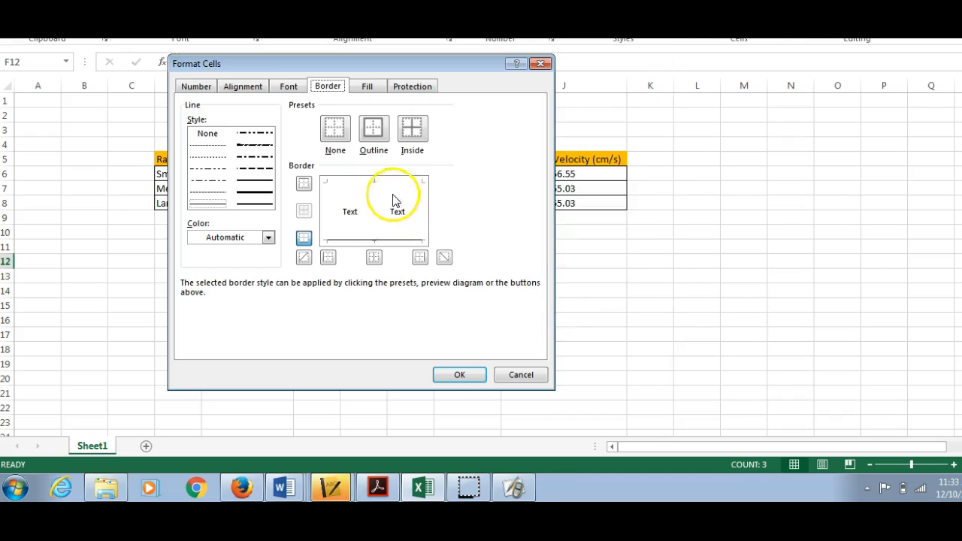
{"action": "left_click", "coordinate": [375, 130]}
{"action": "left_click", "coordinate": [410, 133]}
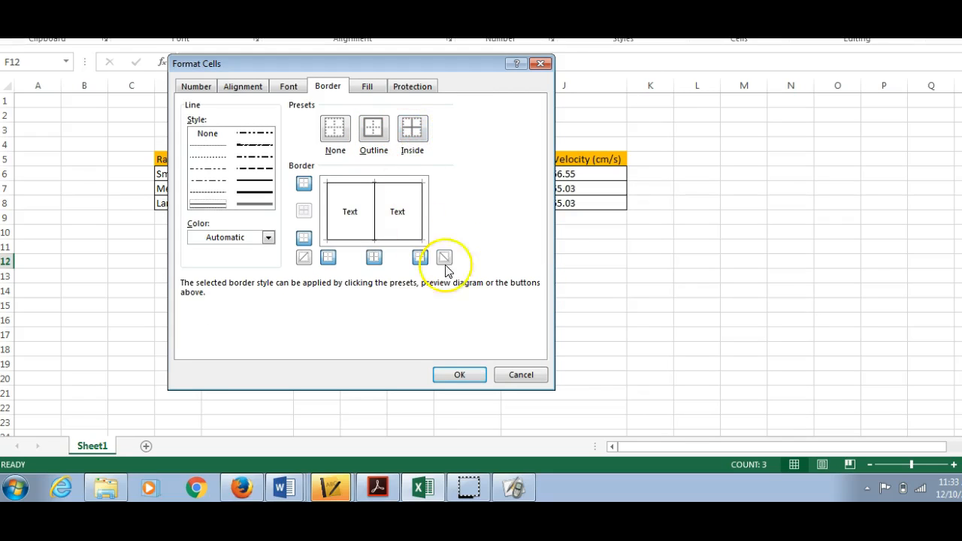
{"action": "left_click", "coordinate": [460, 373]}
{"action": "left_click", "coordinate": [466, 374]}
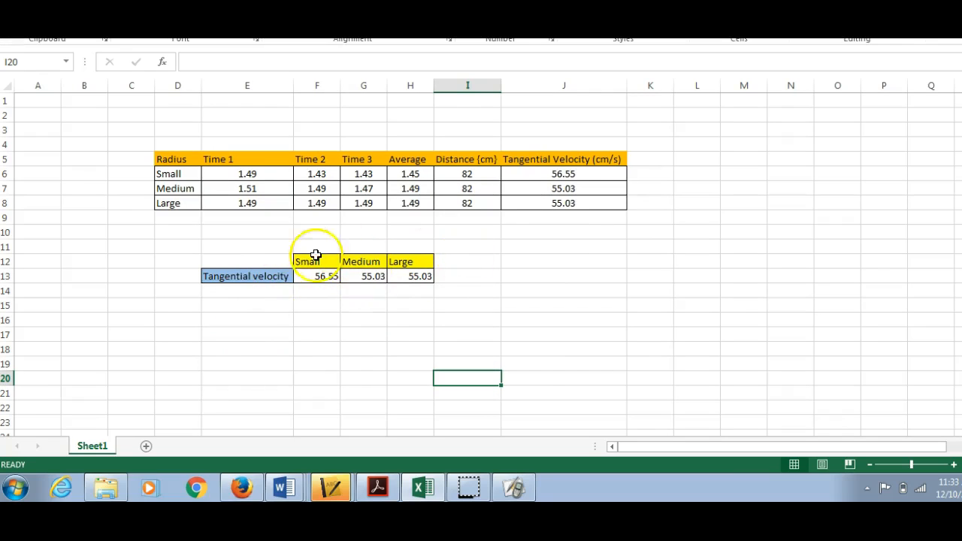
{"action": "left_click", "coordinate": [327, 319]}
Step: Insert a 3-D clustered column chart of E12:H13 and move it slightly right and down on the sheet
{"action": "left_click_drag", "start_coordinate": [251, 256], "coordinate": [388, 277]}
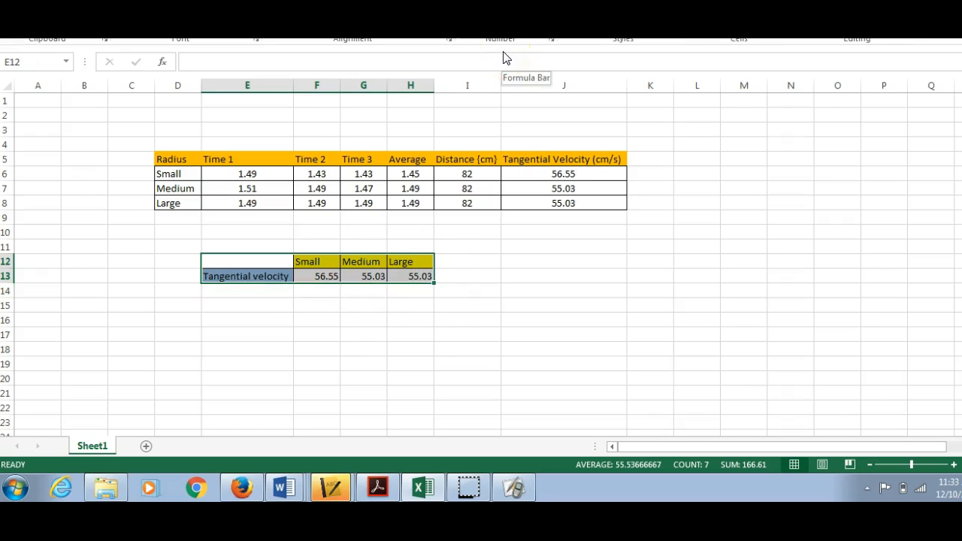
{"action": "left_click", "coordinate": [89, 2]}
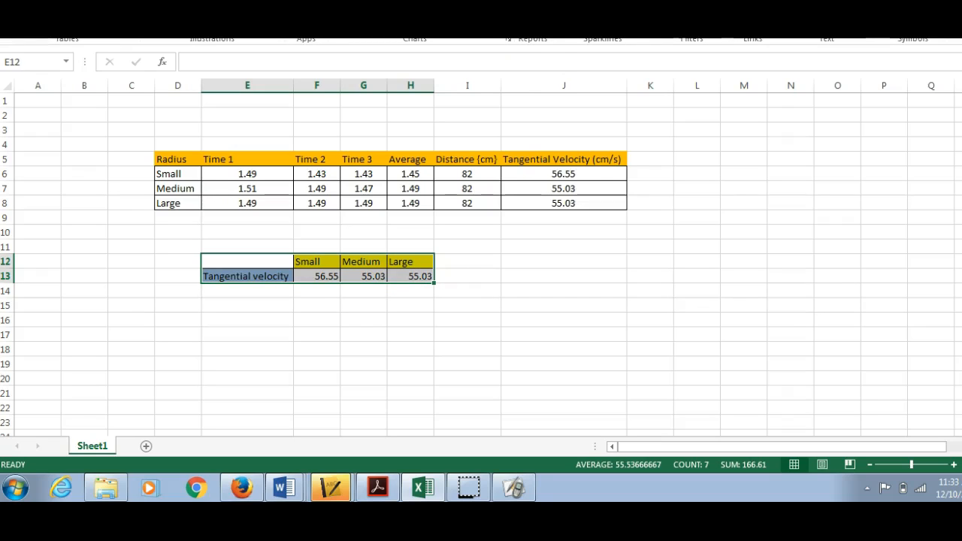
{"action": "left_click", "coordinate": [407, 2]}
{"action": "left_click", "coordinate": [416, 30]}
{"action": "left_click", "coordinate": [407, 1]}
{"action": "left_click", "coordinate": [415, 33]}
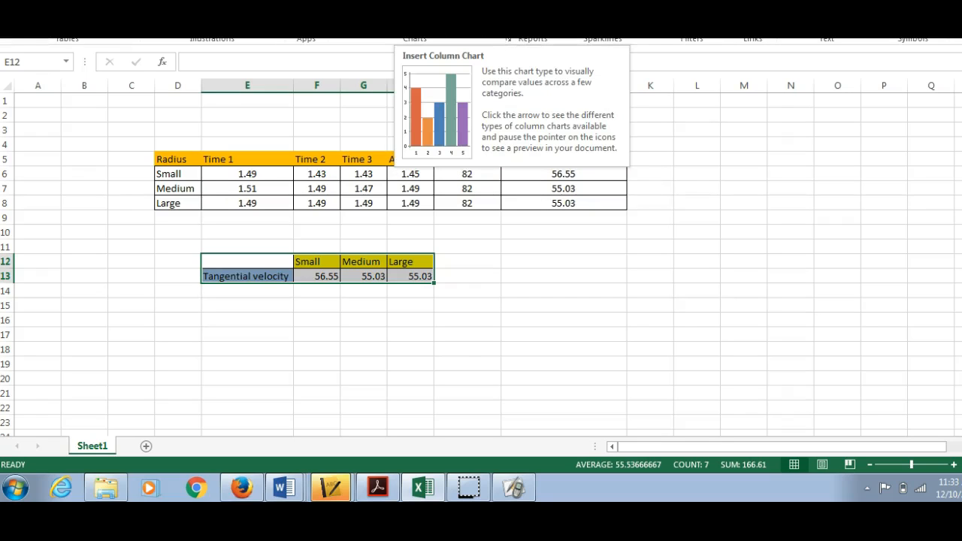
{"action": "left_click", "coordinate": [406, 1]}
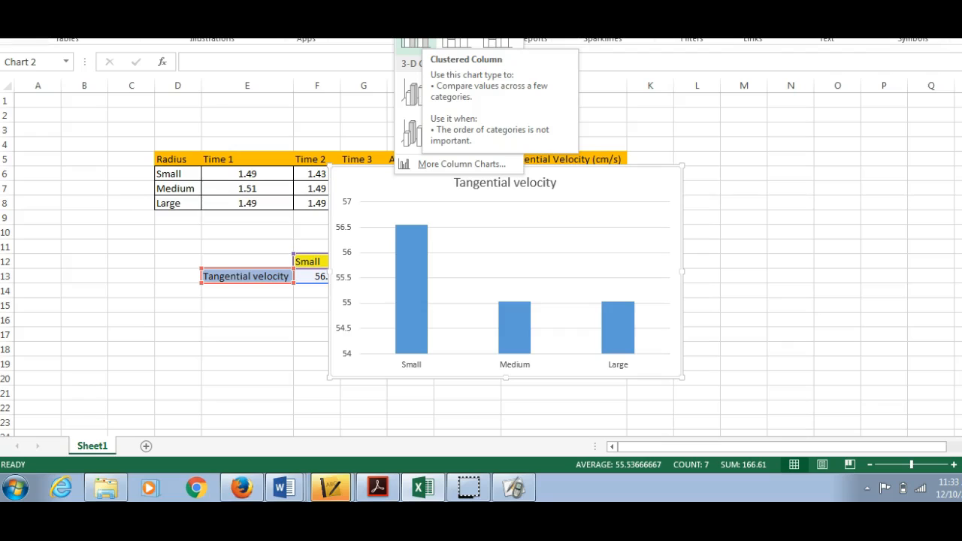
{"action": "left_click", "coordinate": [412, 96]}
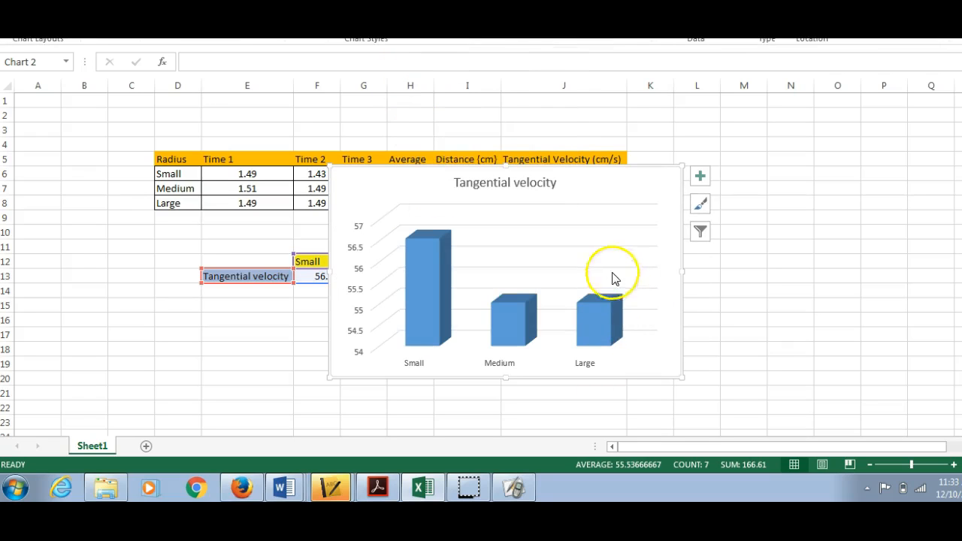
{"action": "left_click_drag", "start_coordinate": [585, 185], "coordinate": [640, 196]}
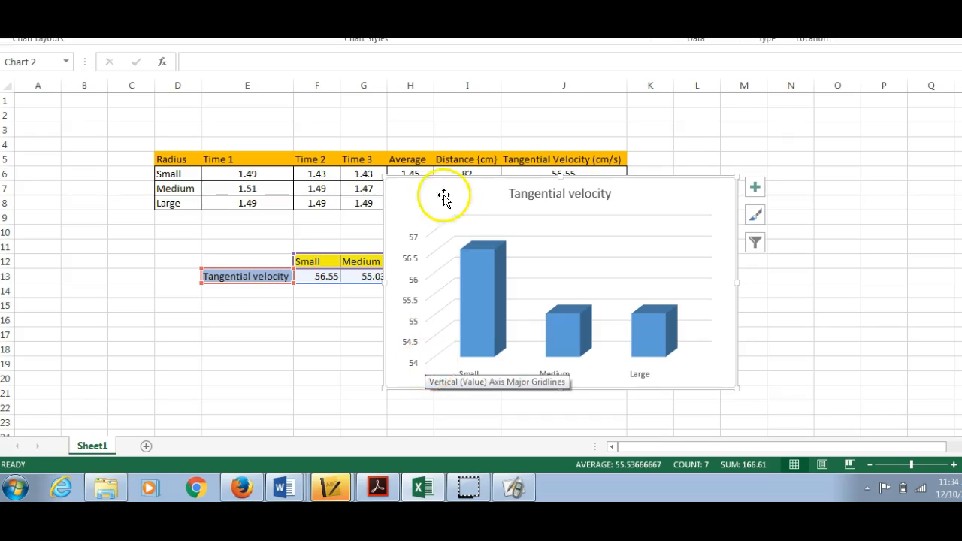
Step: Capitalize the second word of the chart title so it reads "Tangential Velocity"
{"action": "left_click", "coordinate": [575, 194]}
{"action": "key", "text": "BackSpace"}
{"action": "type", "text": "V"}
{"action": "left_click", "coordinate": [659, 209]}
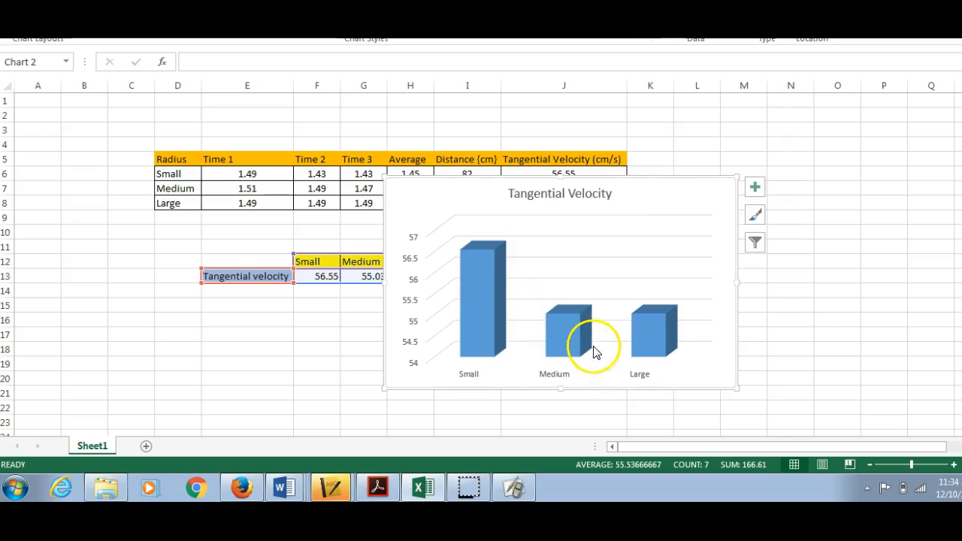
Step: Add axis titles and data labels to the tangential velocity chart
{"action": "left_click", "coordinate": [755, 189]}
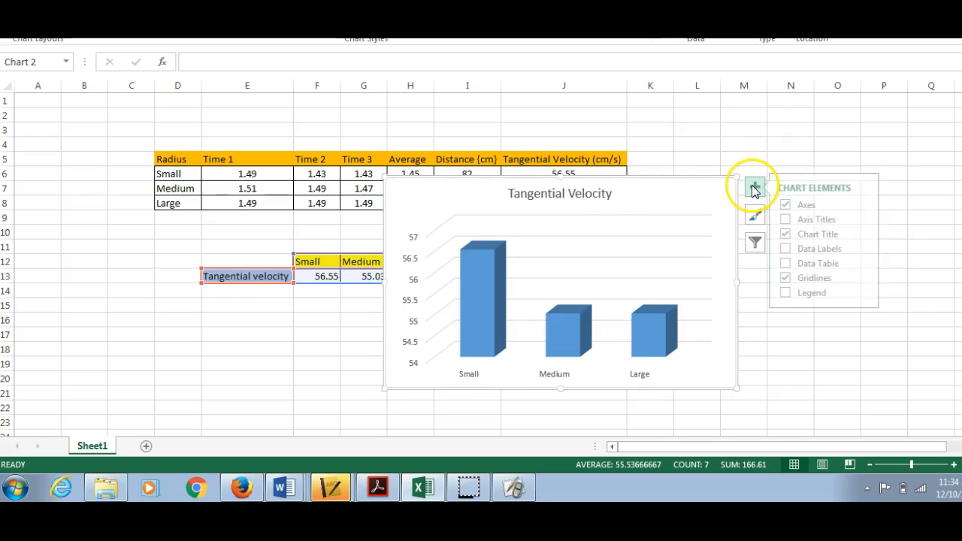
{"action": "left_click", "coordinate": [791, 220]}
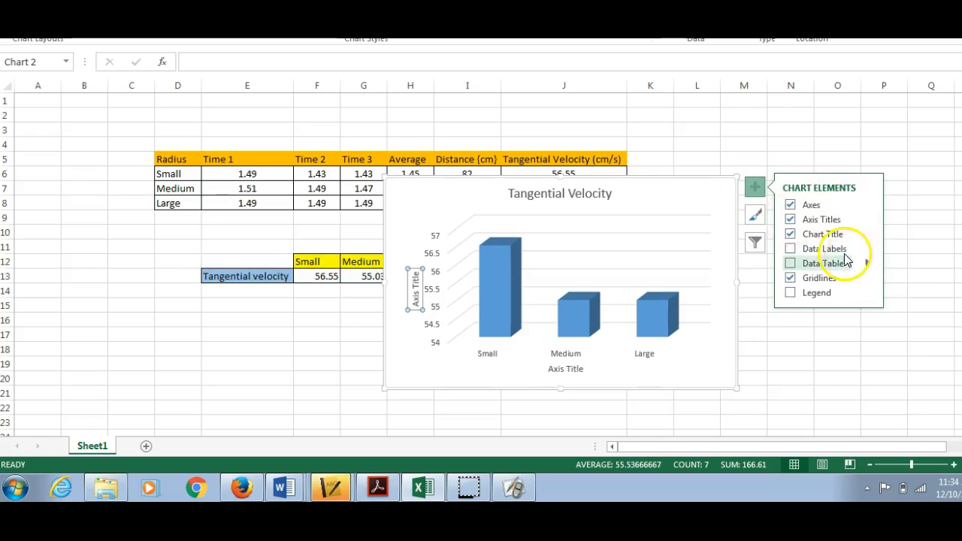
{"action": "left_click", "coordinate": [790, 250]}
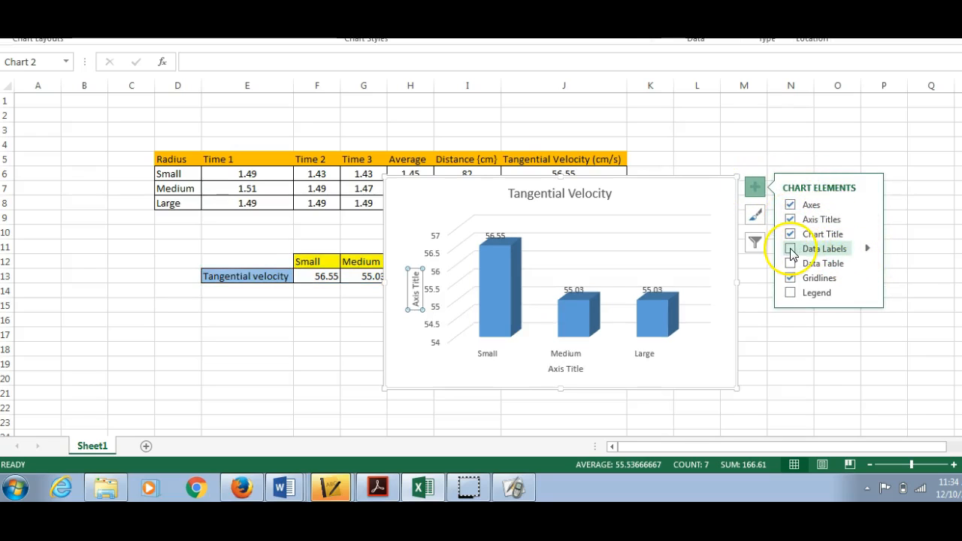
Step: Move the Medium, Large and Small data labels individually from the column tops onto the front faces of their columns
{"action": "left_click", "coordinate": [571, 289]}
{"action": "left_click_drag", "start_coordinate": [571, 289], "coordinate": [578, 278]}
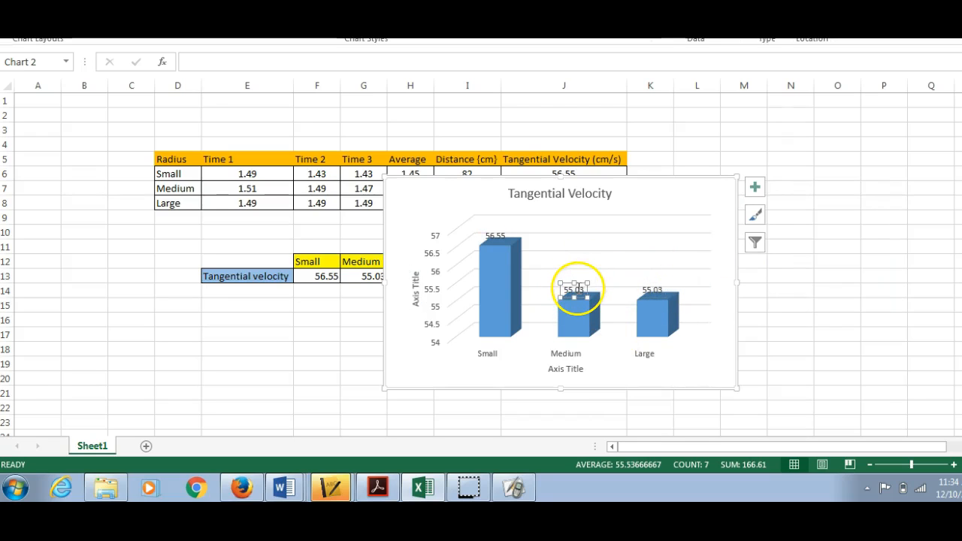
{"action": "left_click_drag", "start_coordinate": [567, 286], "coordinate": [569, 309]}
{"action": "left_click", "coordinate": [653, 287]}
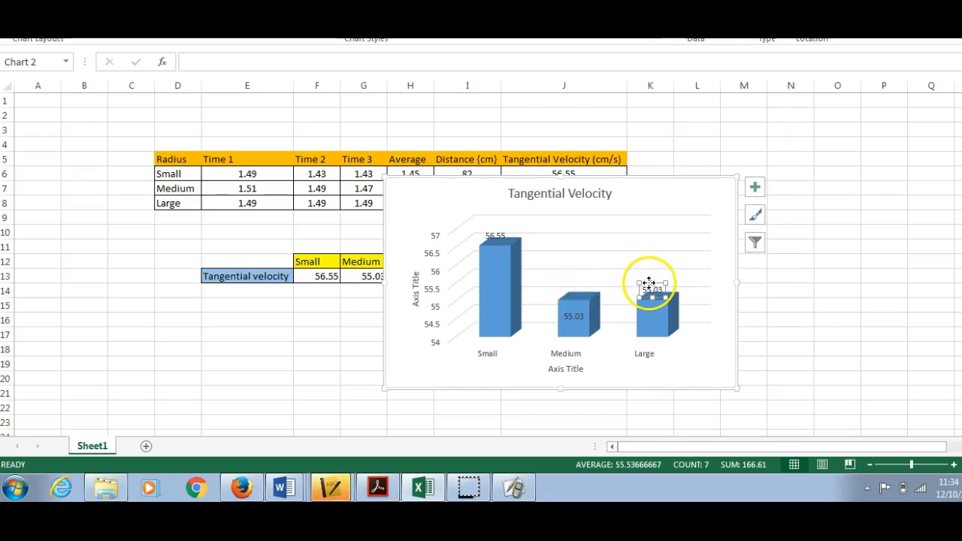
{"action": "left_click_drag", "start_coordinate": [648, 282], "coordinate": [648, 311]}
{"action": "left_click", "coordinate": [494, 233]}
{"action": "left_click_drag", "start_coordinate": [489, 228], "coordinate": [488, 276]}
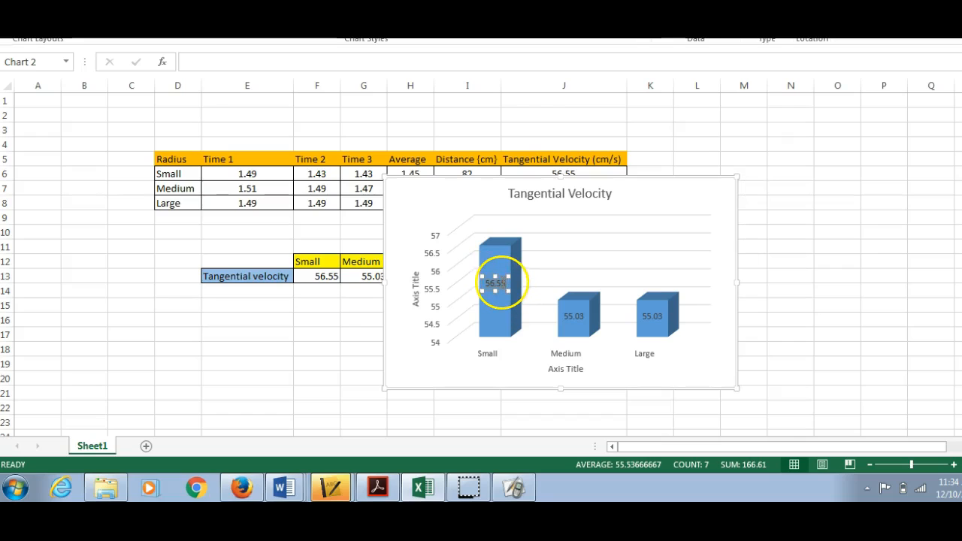
{"action": "key", "text": "alt+h"}
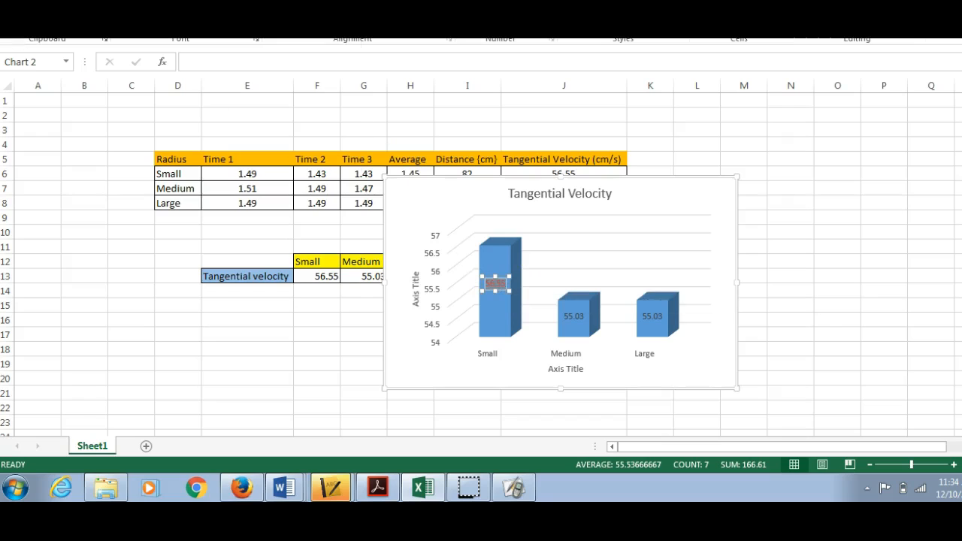
{"action": "left_click", "coordinate": [252, 21]}
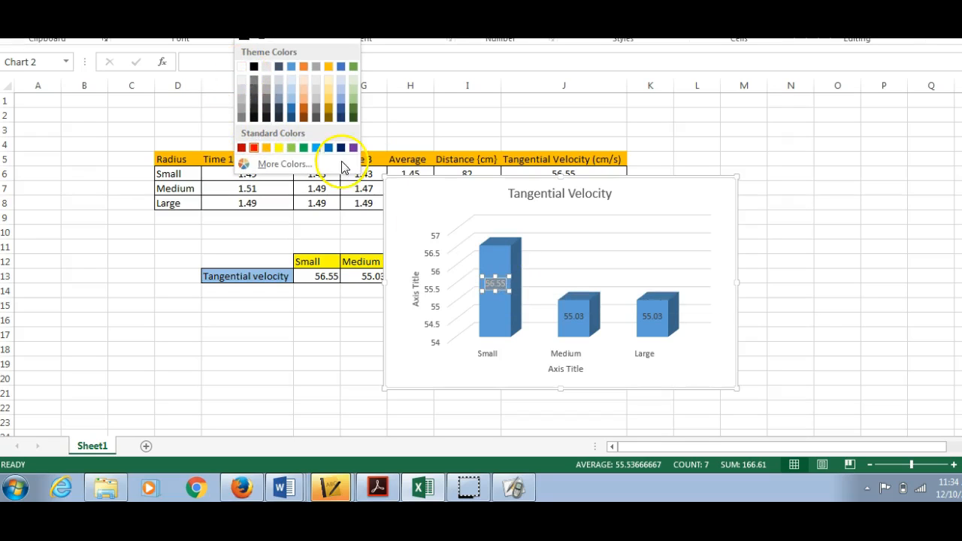
{"action": "left_click", "coordinate": [502, 287]}
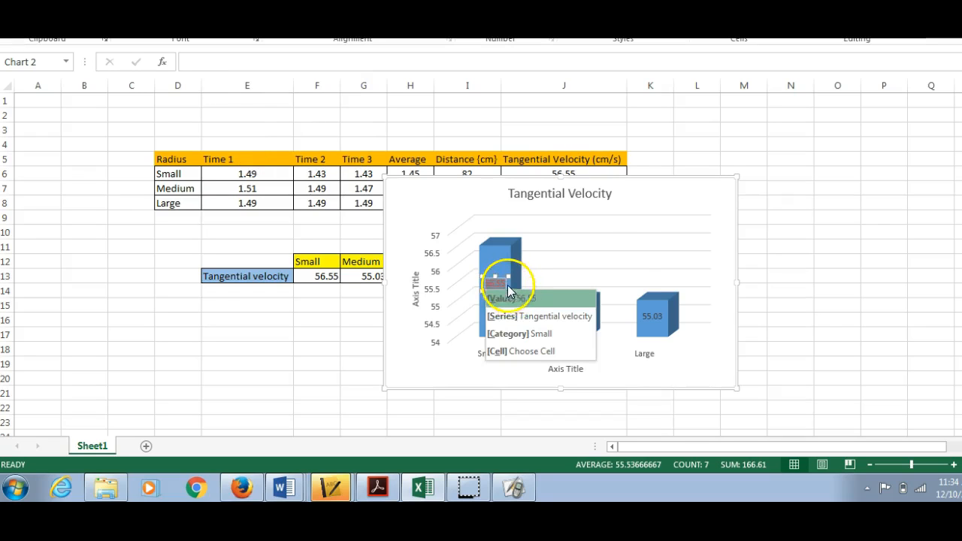
Step: Set the font color of the data label on the Small column to white
{"action": "left_click", "coordinate": [502, 286]}
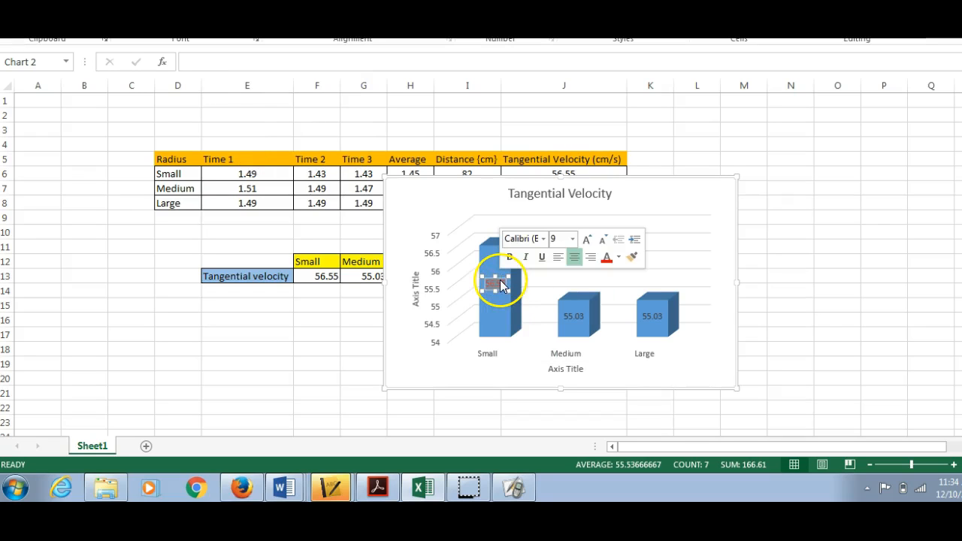
{"action": "left_click", "coordinate": [618, 258]}
{"action": "left_click", "coordinate": [606, 308]}
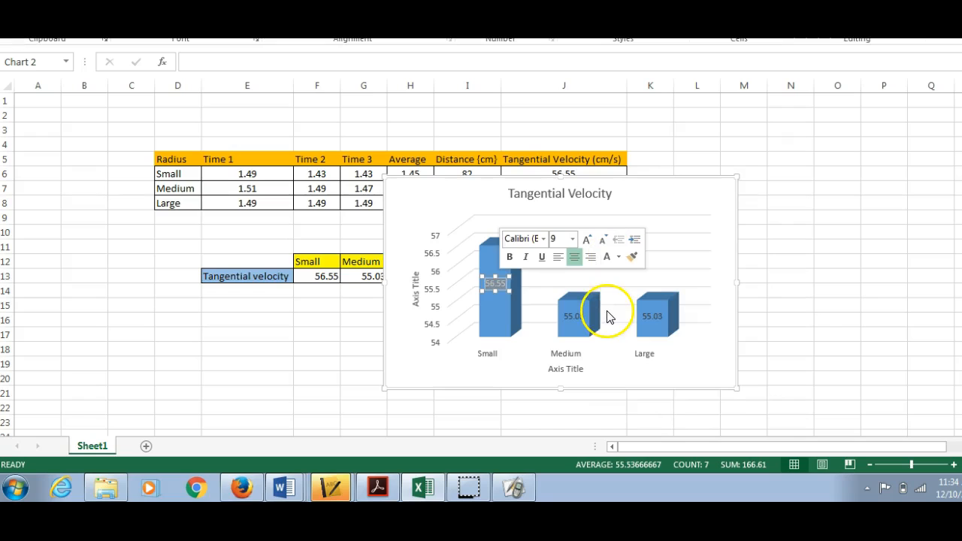
{"action": "left_click", "coordinate": [517, 324]}
Step: Set the font color of the data label on the Medium column to white
{"action": "double_click", "coordinate": [573, 320]}
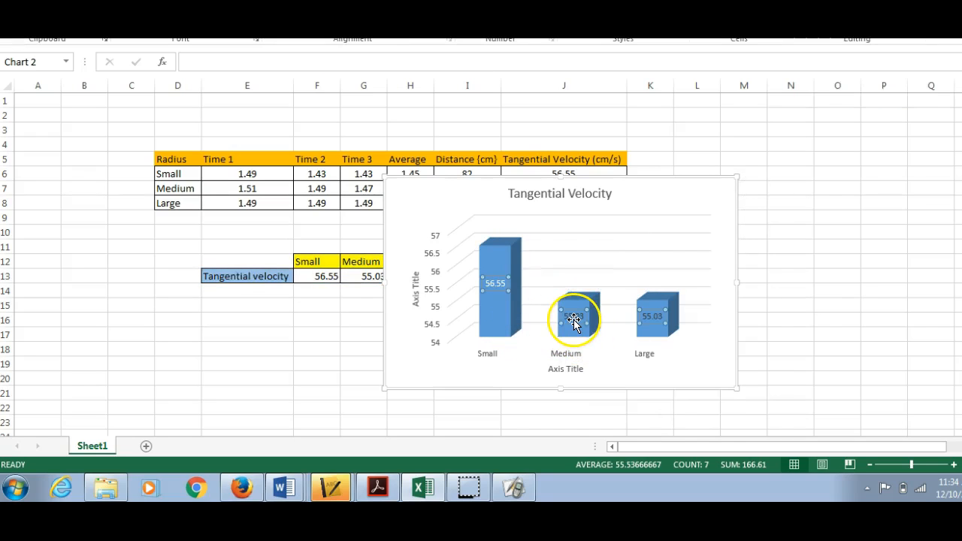
{"action": "left_click", "coordinate": [573, 320]}
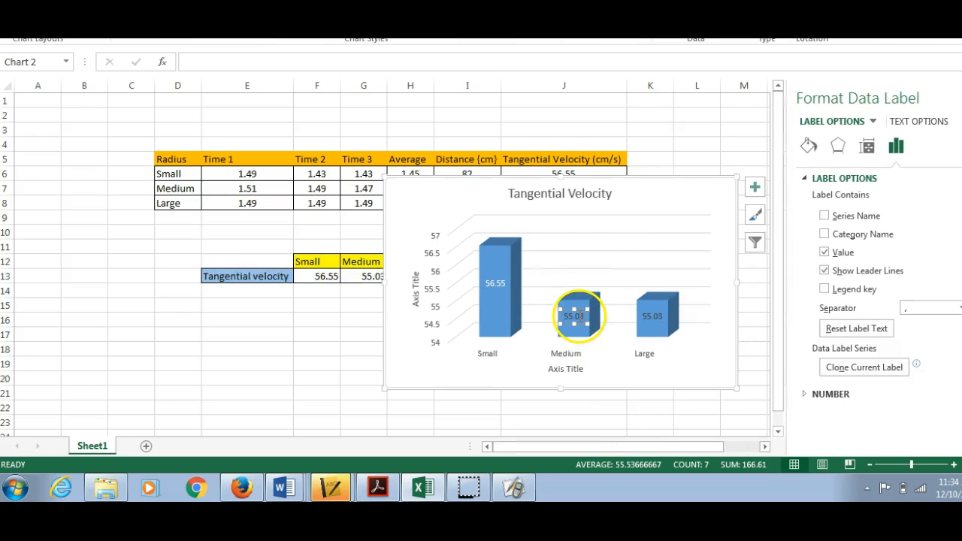
{"action": "left_click", "coordinate": [809, 147]}
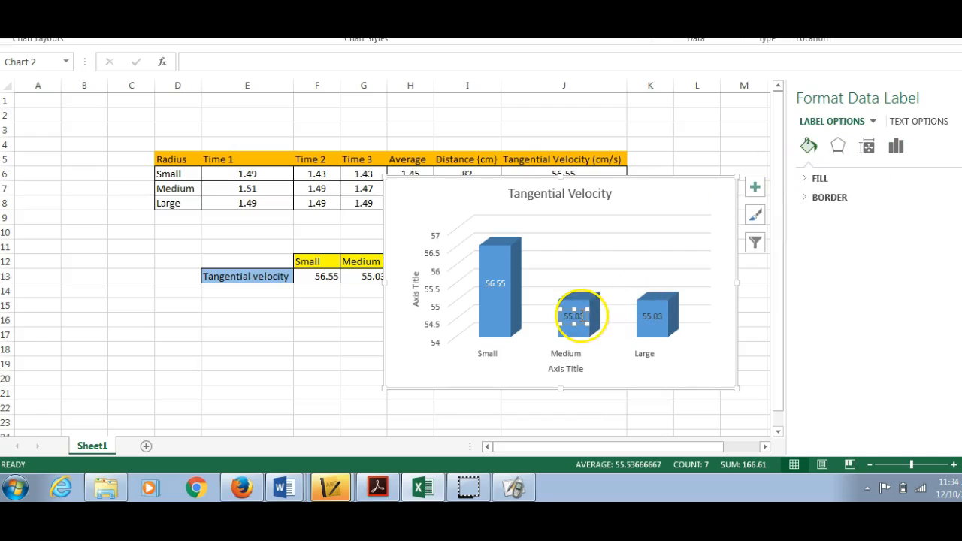
{"action": "right_click", "coordinate": [582, 318]}
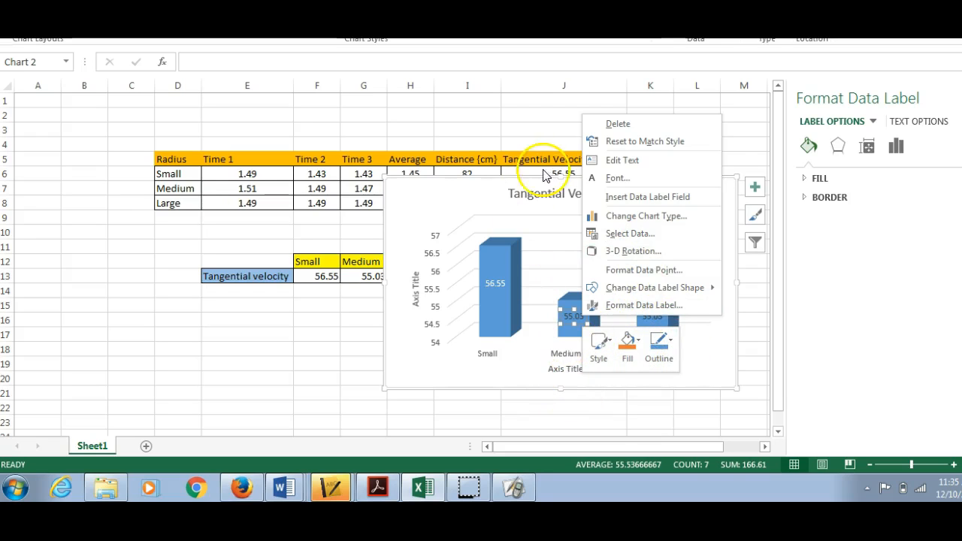
{"action": "left_click", "coordinate": [618, 177]}
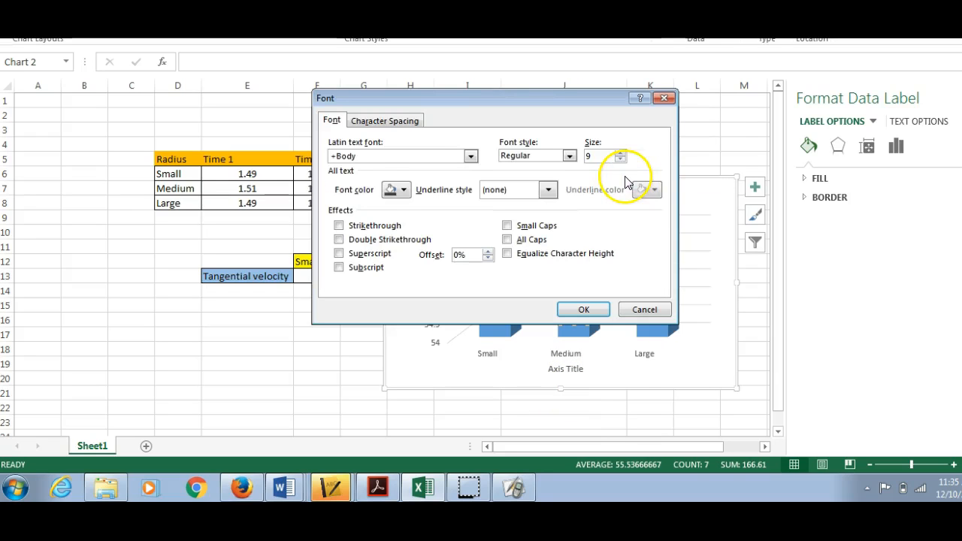
{"action": "left_click", "coordinate": [403, 193]}
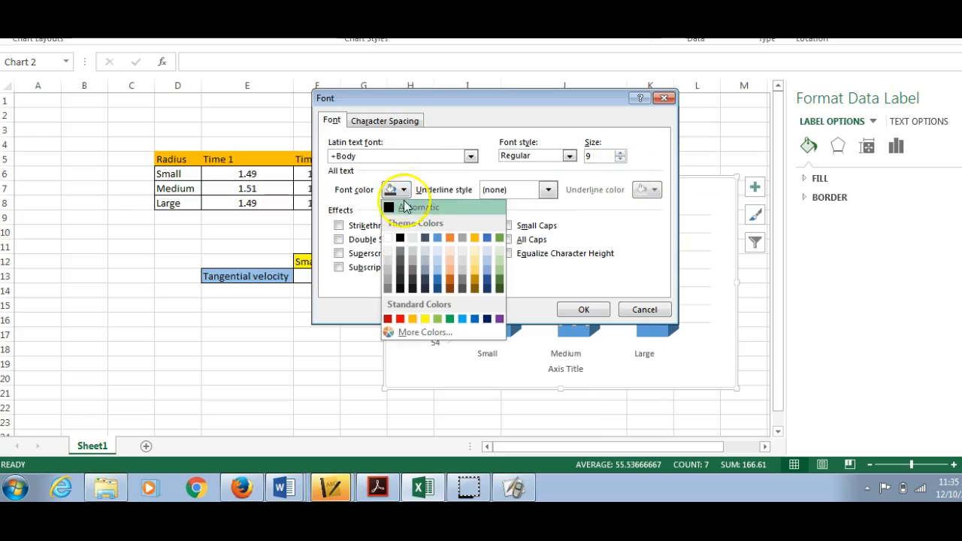
{"action": "left_click", "coordinate": [395, 239]}
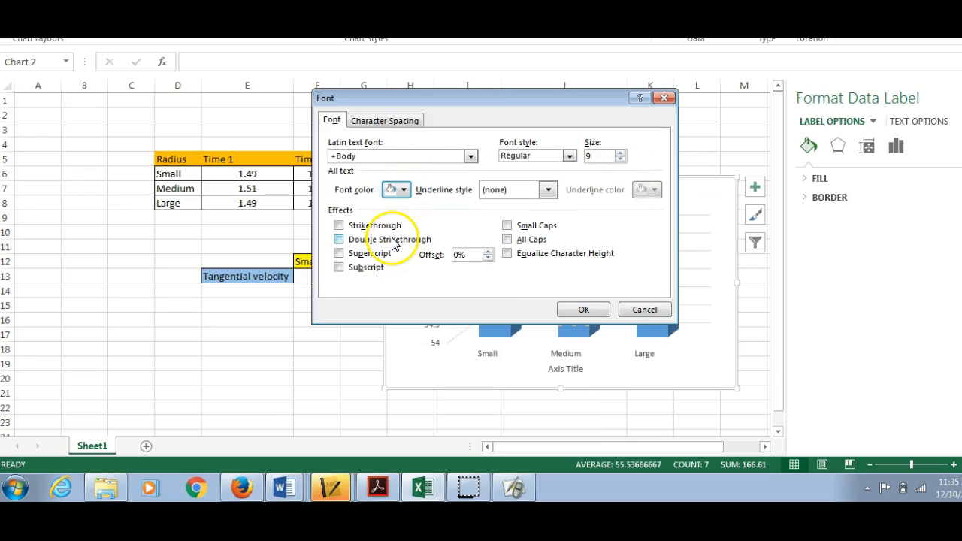
{"action": "left_click", "coordinate": [586, 308]}
Step: Set the font color of the data label on the Large column to white and deselect the label
{"action": "right_click", "coordinate": [651, 318]}
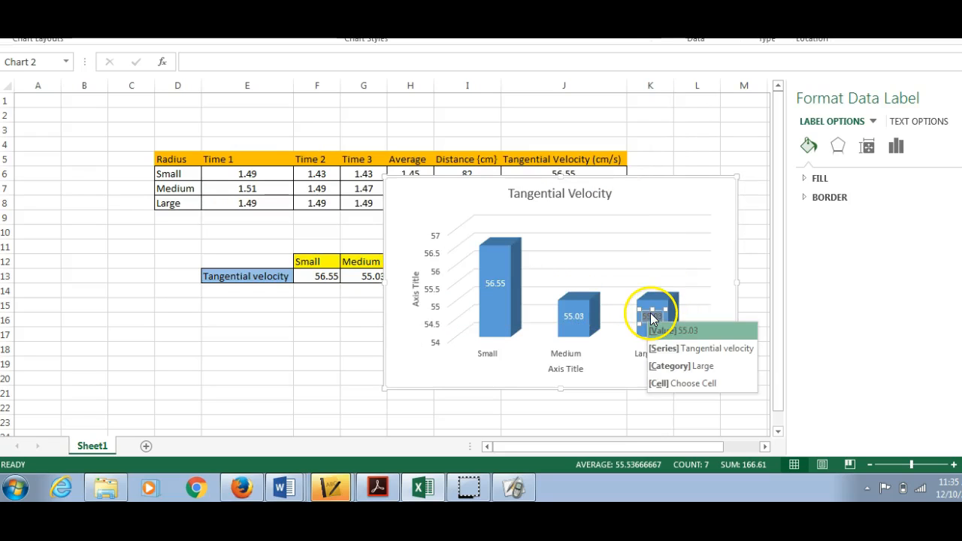
{"action": "left_click", "coordinate": [653, 309]}
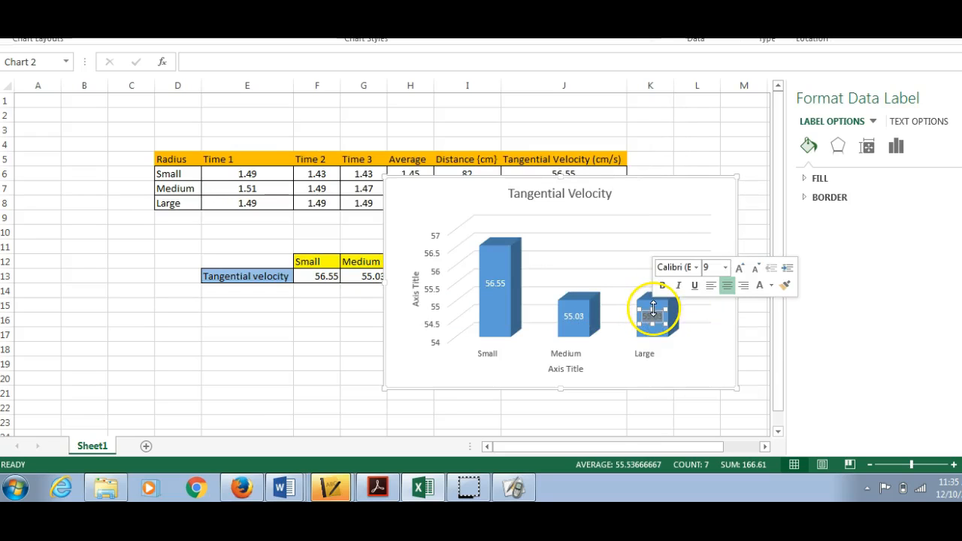
{"action": "left_click", "coordinate": [772, 285]}
{"action": "left_click", "coordinate": [759, 339]}
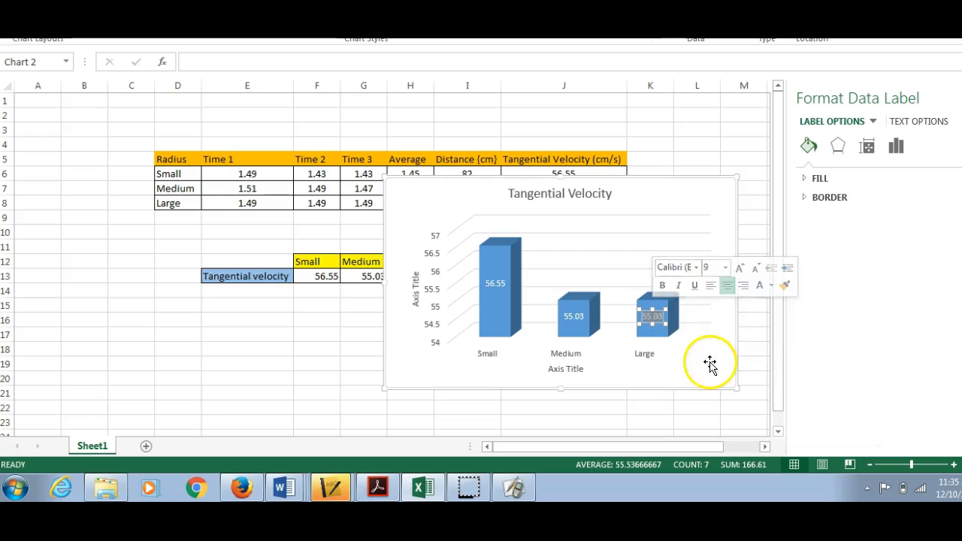
{"action": "left_click", "coordinate": [695, 349]}
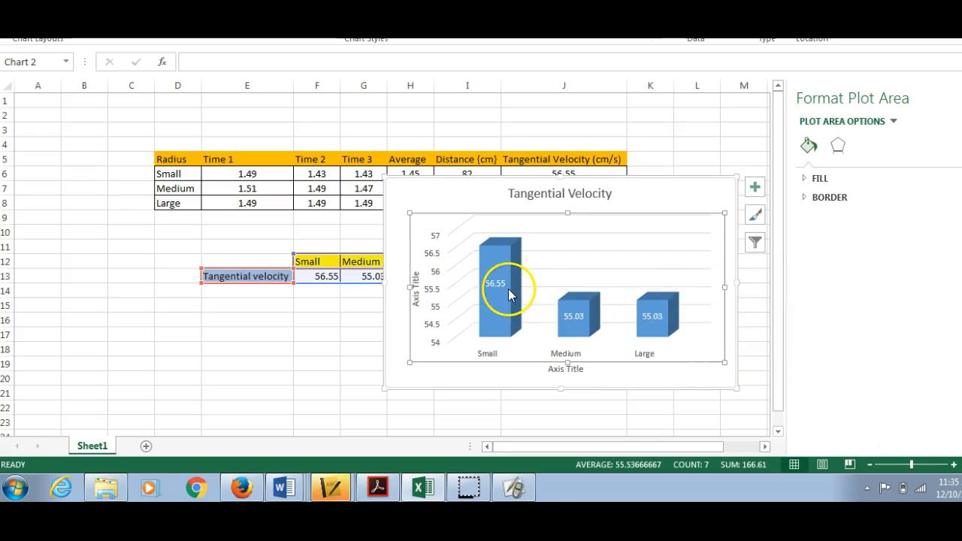
Step: Replace the horizontal axis title placeholder with "Radius"
{"action": "left_click", "coordinate": [575, 367]}
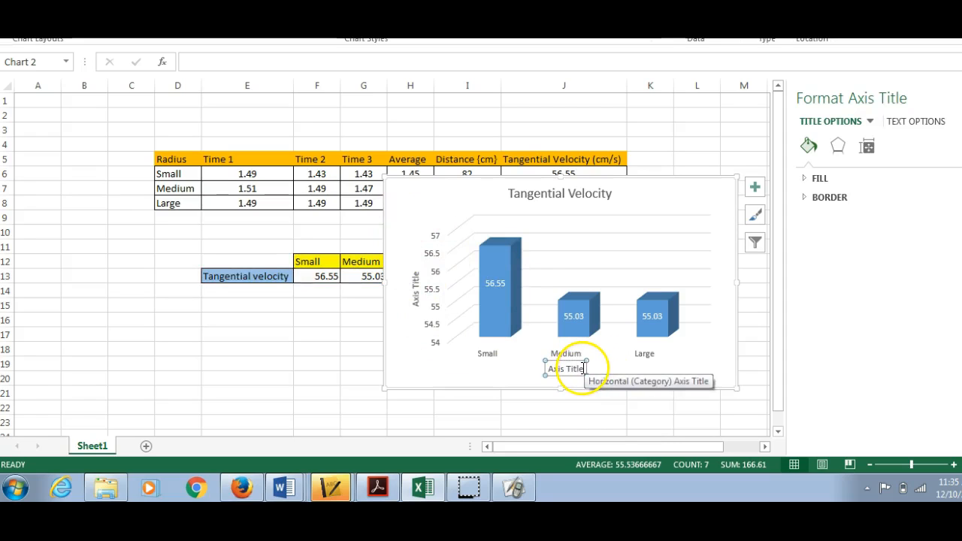
{"action": "left_click_drag", "start_coordinate": [583, 368], "coordinate": [538, 369]}
{"action": "type", "text": "Radius"}
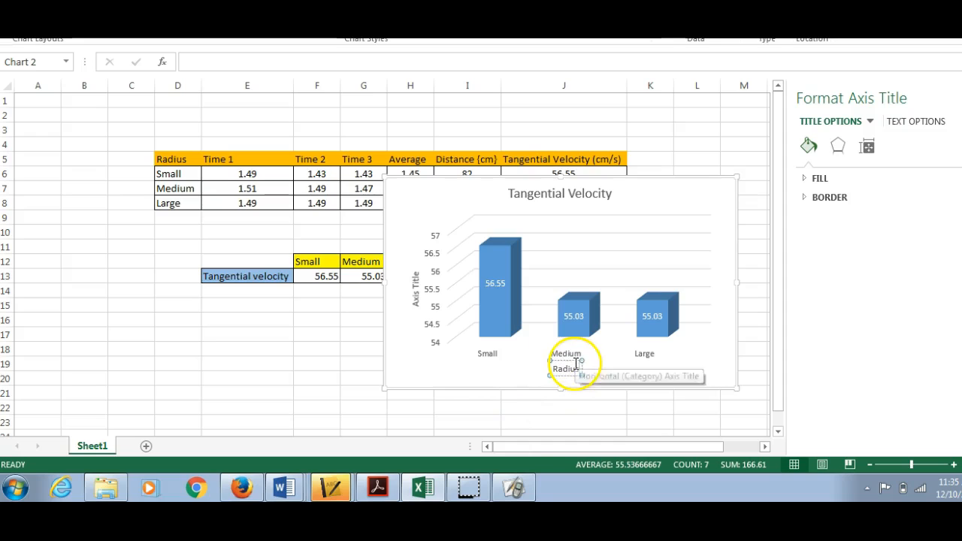
Step: Replace the vertical axis title placeholder with "velocity" and deselect the title
{"action": "left_click", "coordinate": [418, 286]}
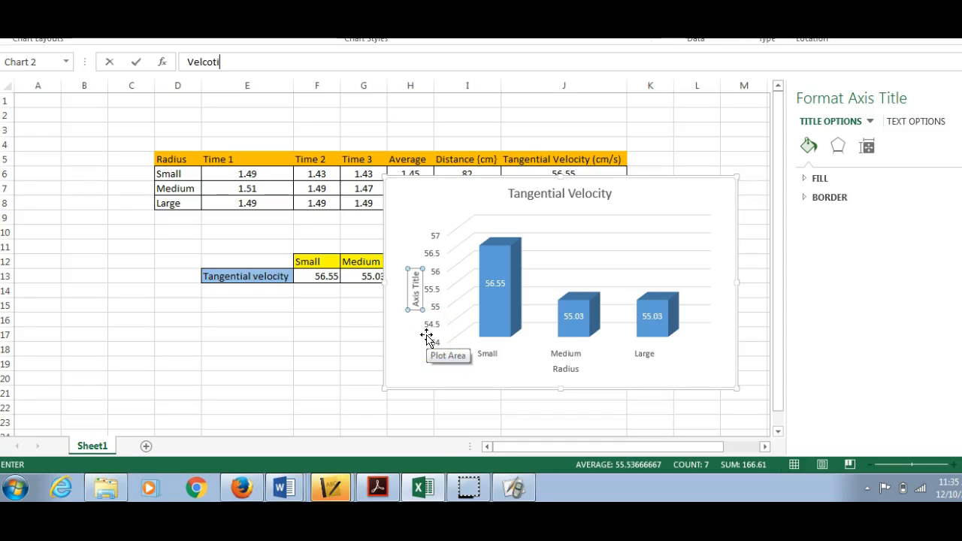
{"action": "double_click", "coordinate": [417, 300]}
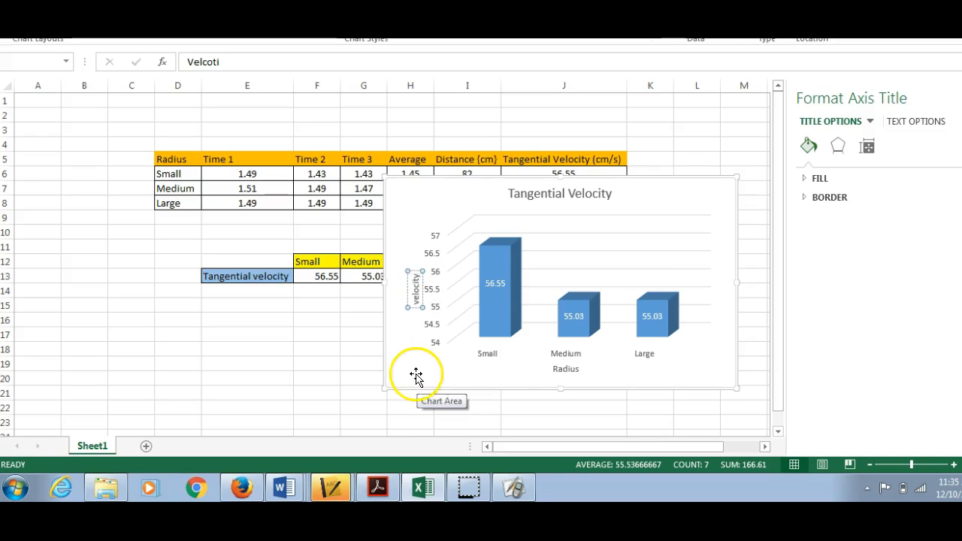
{"action": "left_click", "coordinate": [415, 375]}
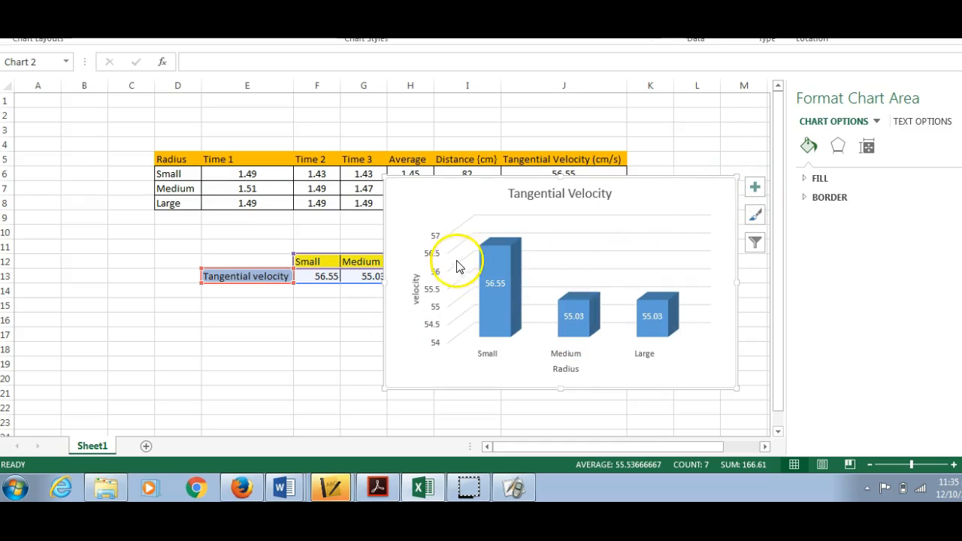
Step: Turn on the chart's legend and remove it again
{"action": "left_click", "coordinate": [755, 189]}
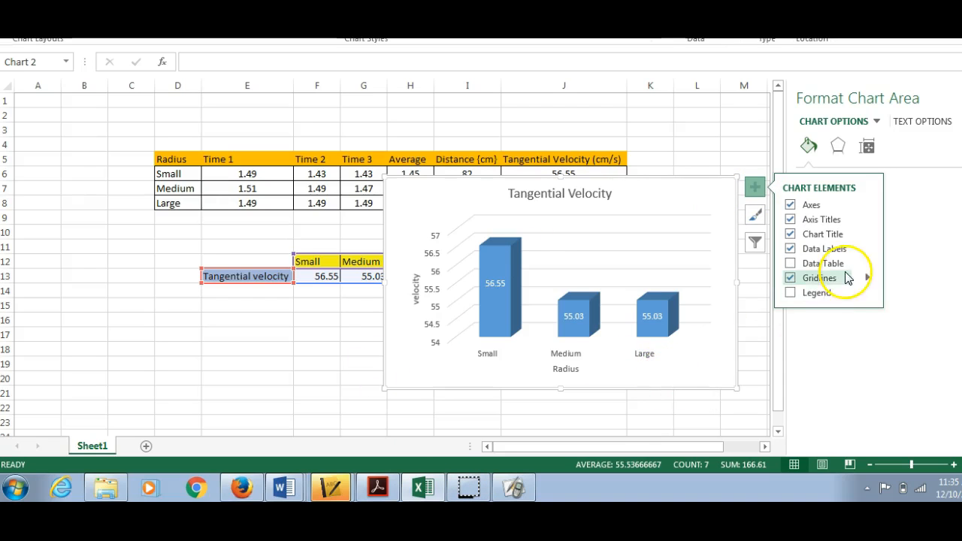
{"action": "left_click", "coordinate": [819, 293]}
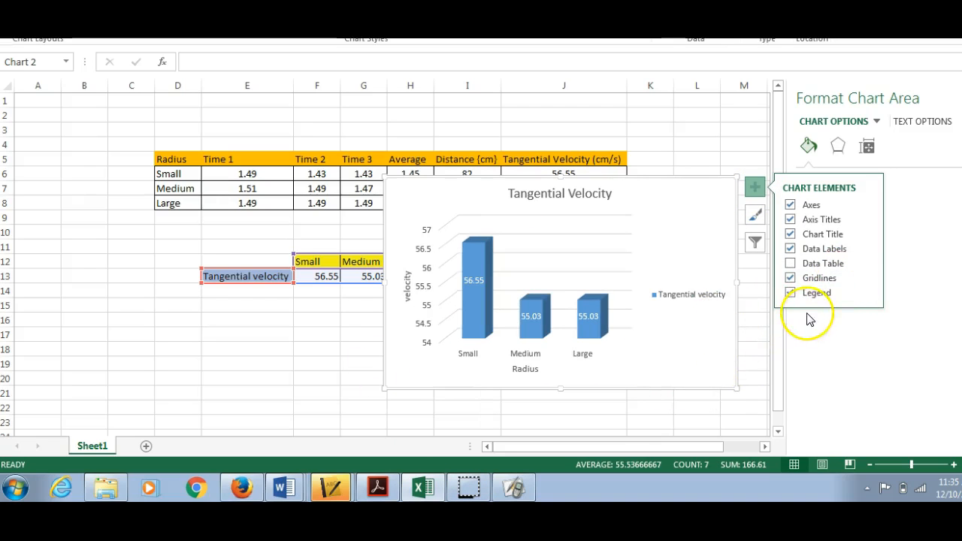
{"action": "left_click", "coordinate": [790, 293]}
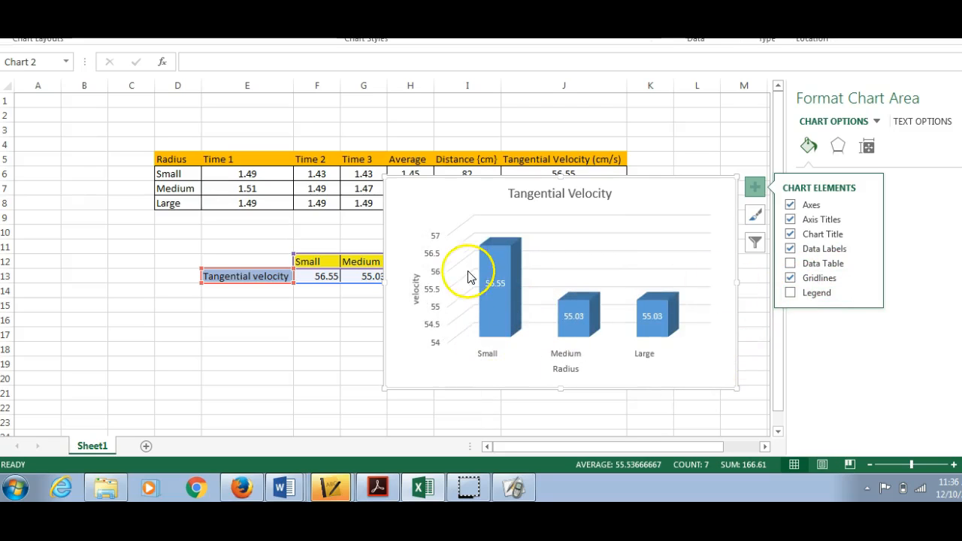
Step: Set the minimum bound of the chart's vertical axis to 25 and deselect the axis
{"action": "left_click", "coordinate": [438, 295]}
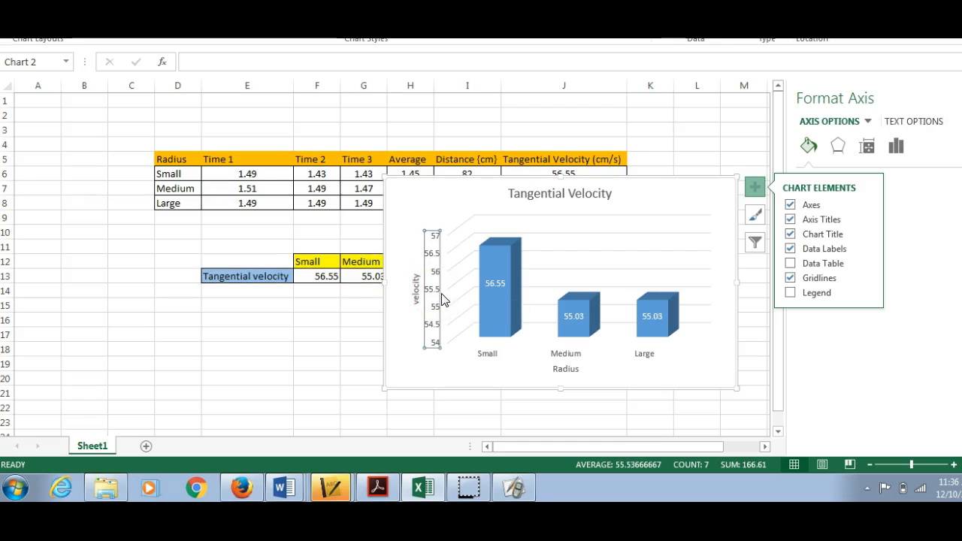
{"action": "right_click", "coordinate": [439, 295]}
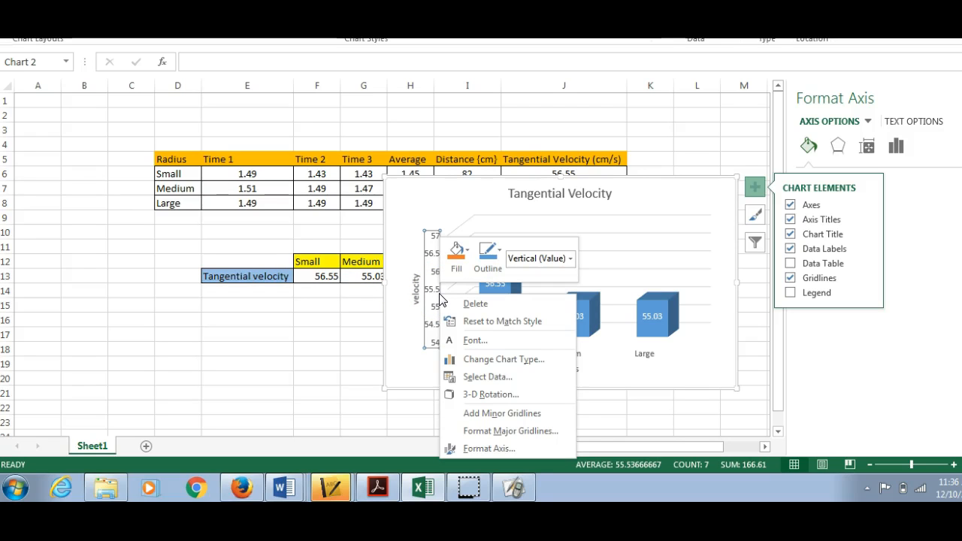
{"action": "left_click", "coordinate": [513, 449]}
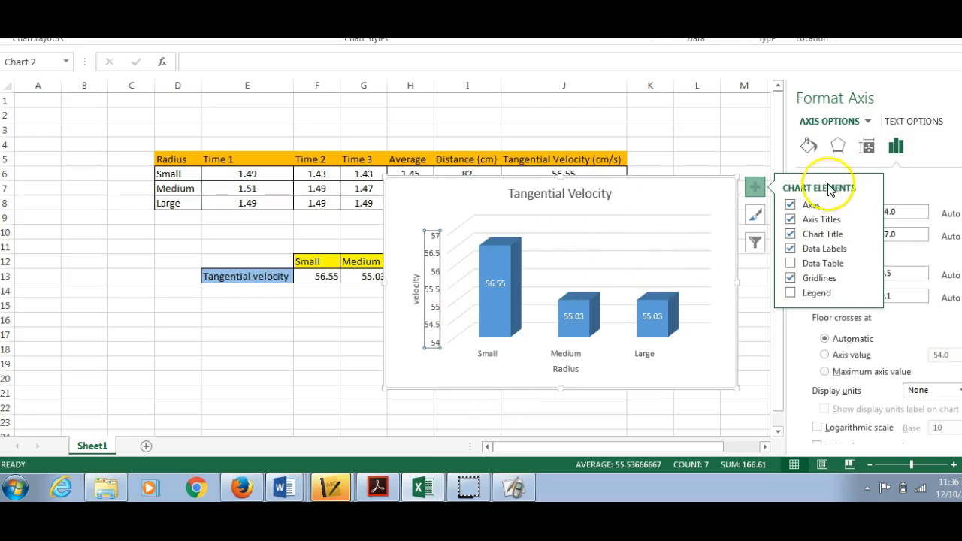
{"action": "left_click", "coordinate": [896, 177]}
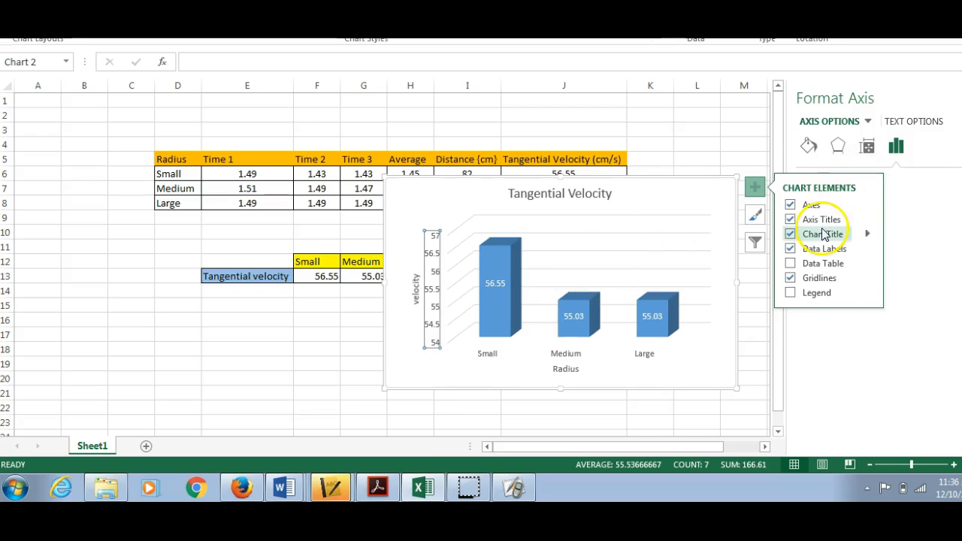
{"action": "left_click", "coordinate": [754, 187]}
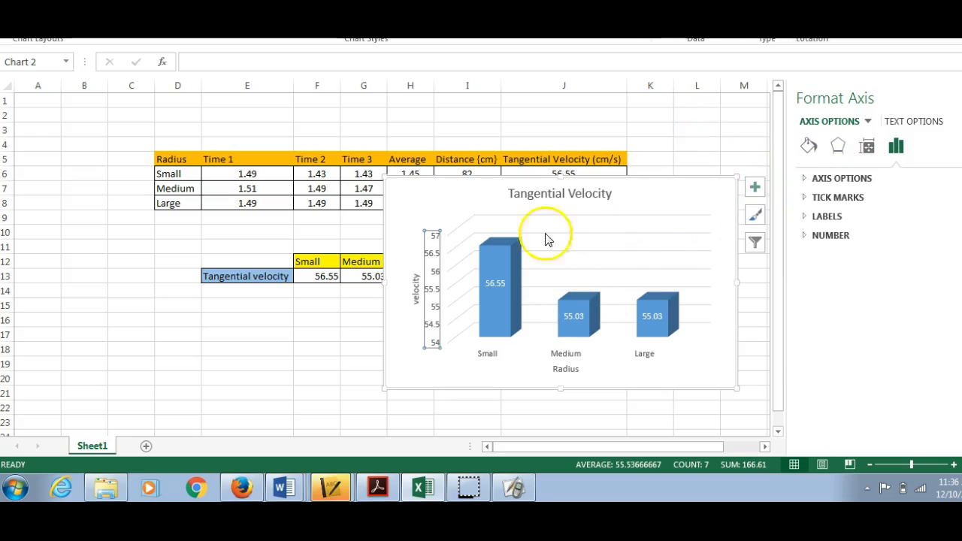
{"action": "right_click", "coordinate": [434, 296]}
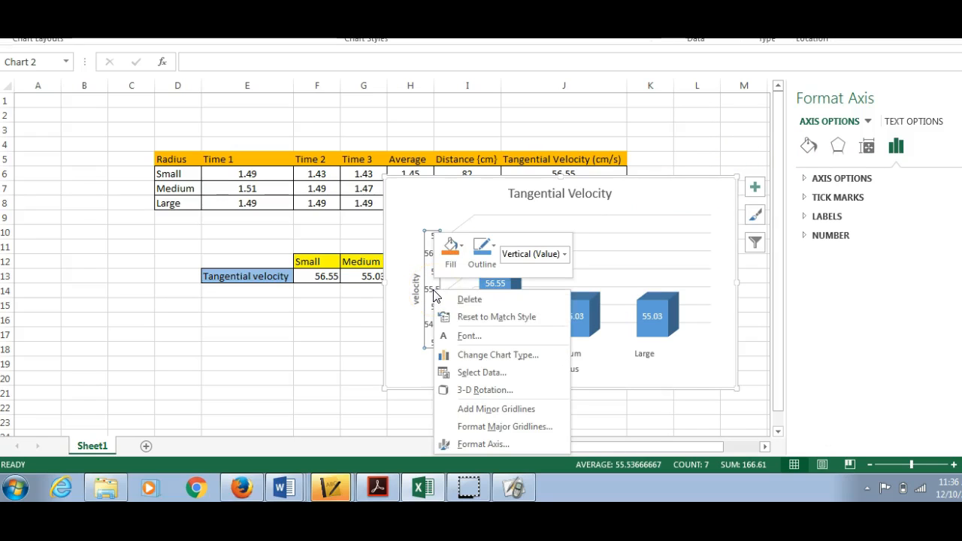
{"action": "left_click", "coordinate": [522, 443]}
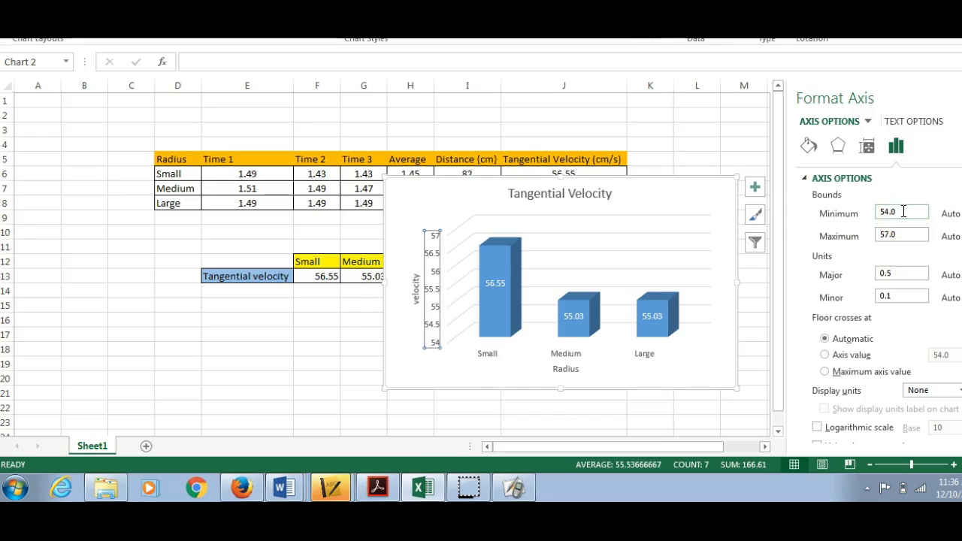
{"action": "left_click_drag", "start_coordinate": [905, 215], "coordinate": [882, 215]}
{"action": "key", "text": "Return"}
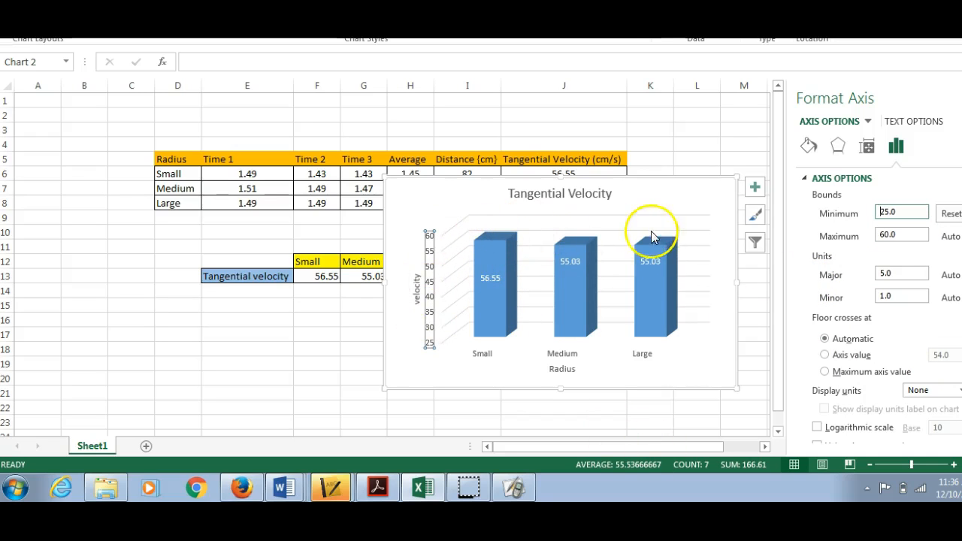
{"action": "left_click", "coordinate": [721, 343]}
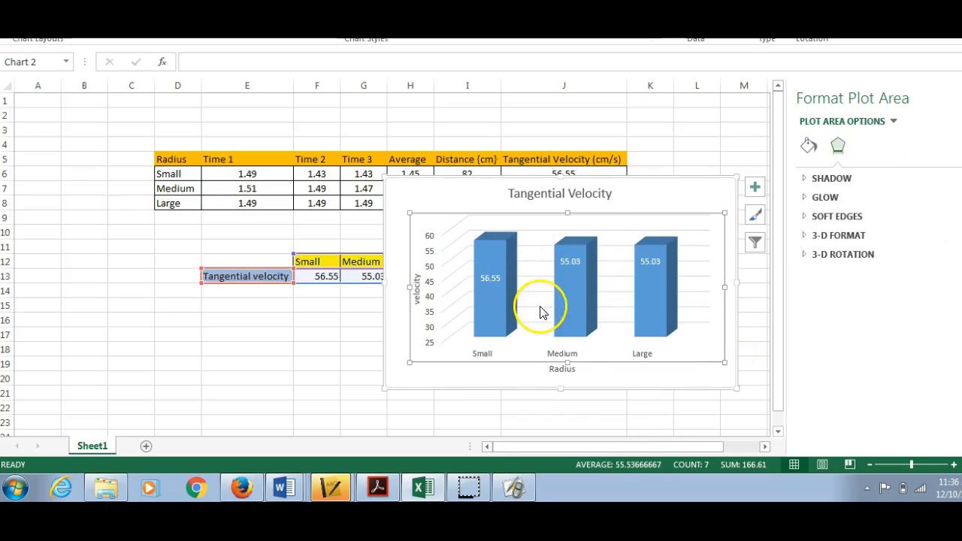
Step: Move the data labels on the Medium and Large columns down to roughly the height of the Small column's label
{"action": "left_click_drag", "start_coordinate": [570, 258], "coordinate": [571, 278]}
{"action": "left_click", "coordinate": [597, 282]}
{"action": "left_click", "coordinate": [575, 263]}
{"action": "left_click", "coordinate": [571, 260]}
{"action": "left_click_drag", "start_coordinate": [571, 260], "coordinate": [570, 275]}
{"action": "left_click", "coordinate": [653, 261]}
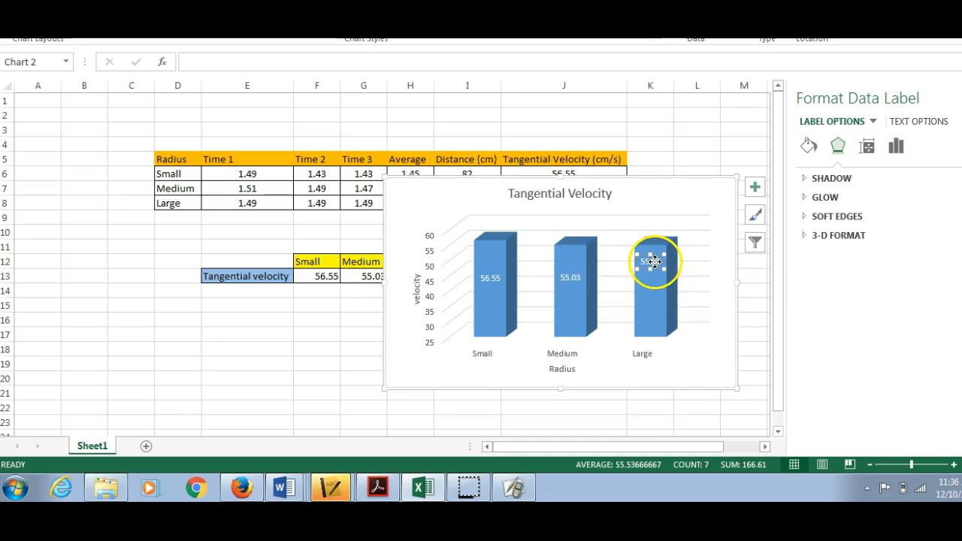
{"action": "left_click_drag", "start_coordinate": [651, 254], "coordinate": [647, 272]}
{"action": "left_click", "coordinate": [646, 183]}
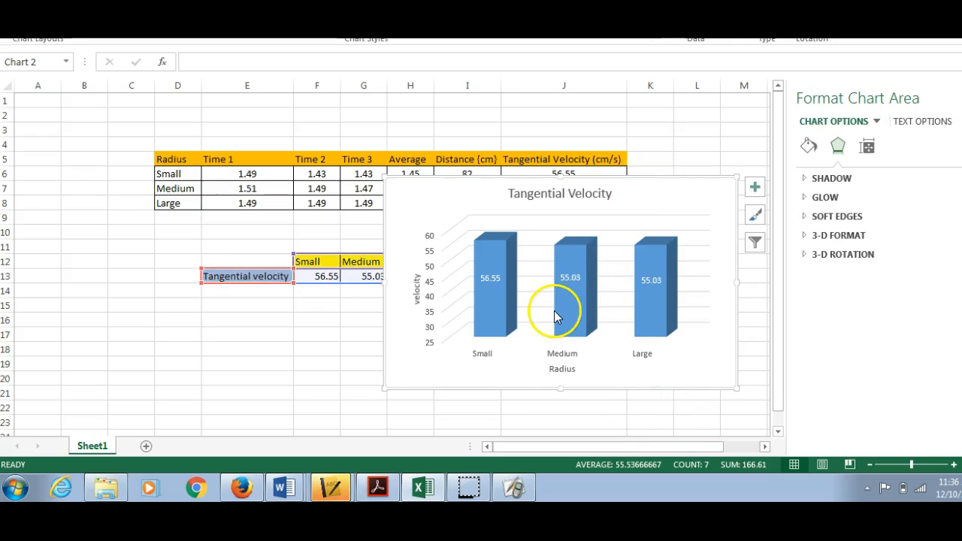
Step: Extend the chart title to read "Tangential Velocity on a Ramp" and deselect it
{"action": "left_click", "coordinate": [605, 193]}
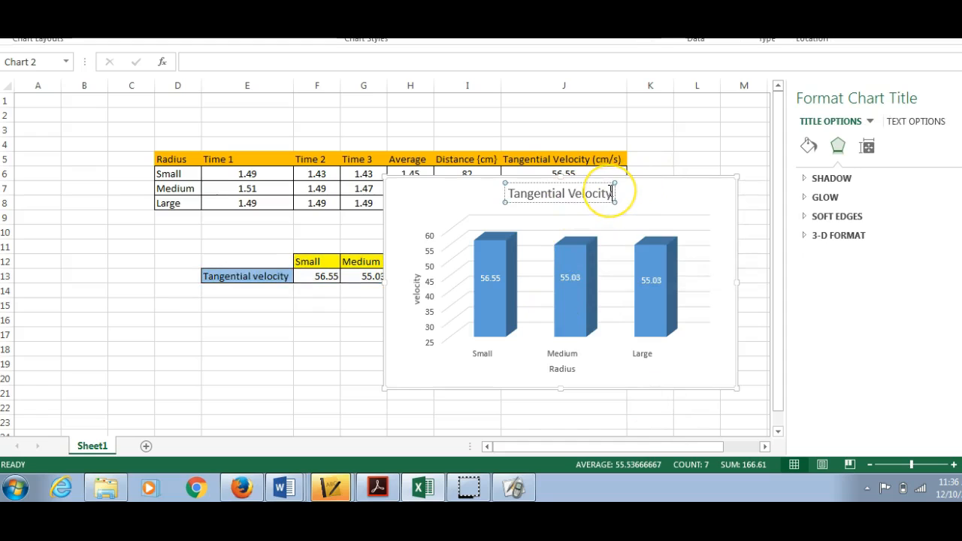
{"action": "type", "text": "on a ramp"}
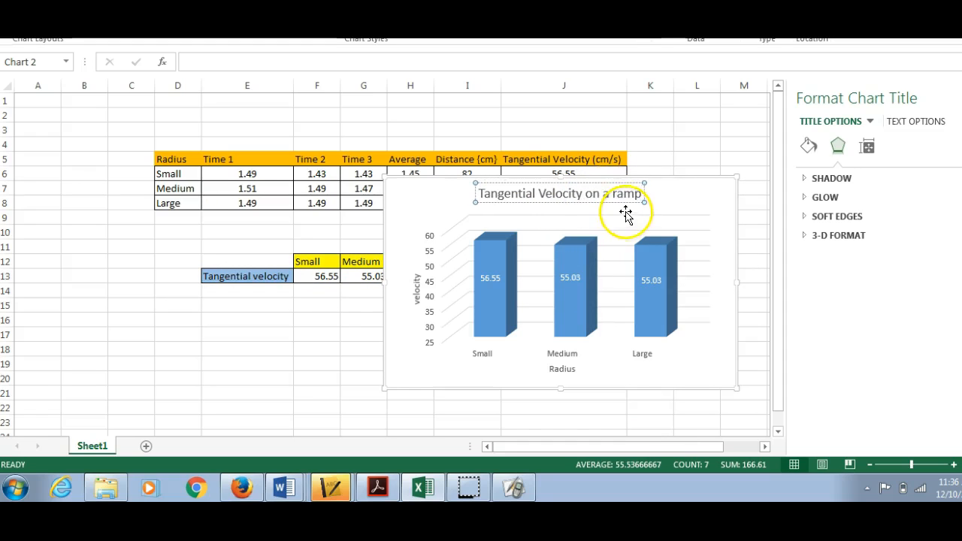
{"action": "left_click", "coordinate": [618, 194]}
{"action": "key", "text": "BackSpace"}
{"action": "type", "text": "Ramp"}
{"action": "left_click", "coordinate": [696, 209]}
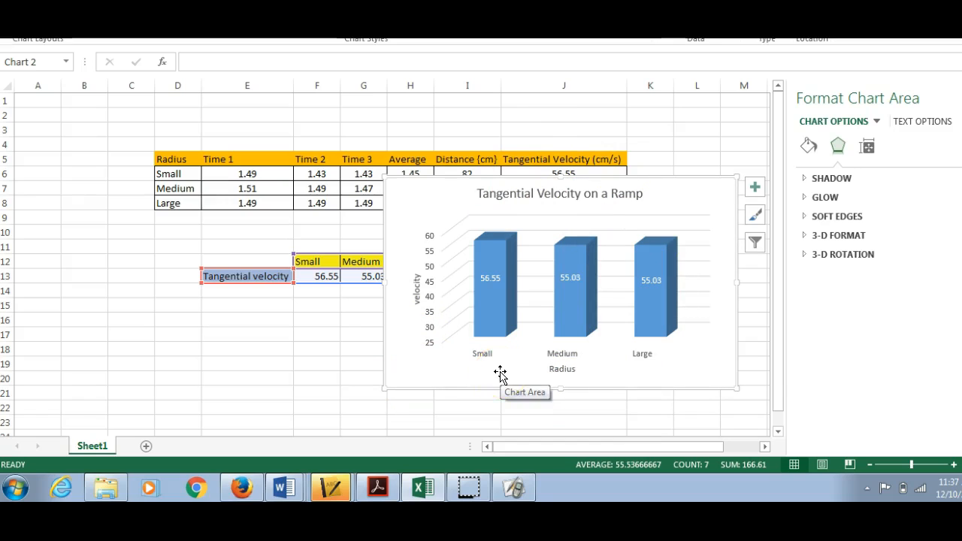
Step: Move the chart out of the data worksheet onto its own new chart sheet
{"action": "right_click", "coordinate": [701, 199]}
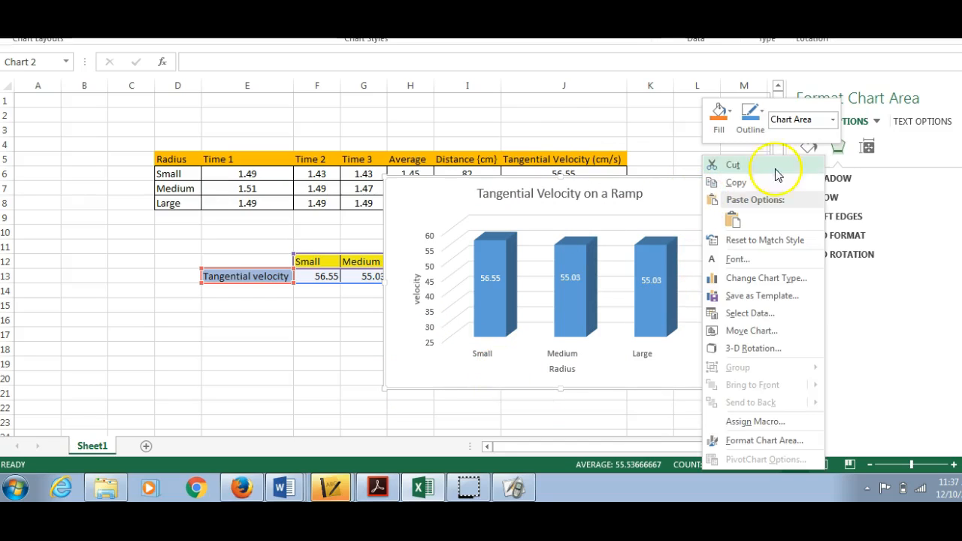
{"action": "left_click", "coordinate": [757, 331]}
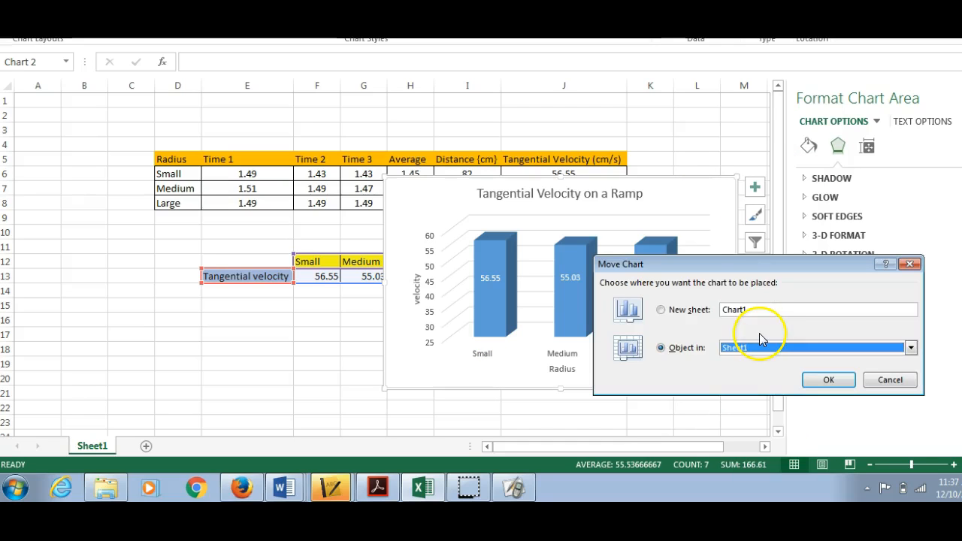
{"action": "left_click", "coordinate": [660, 311]}
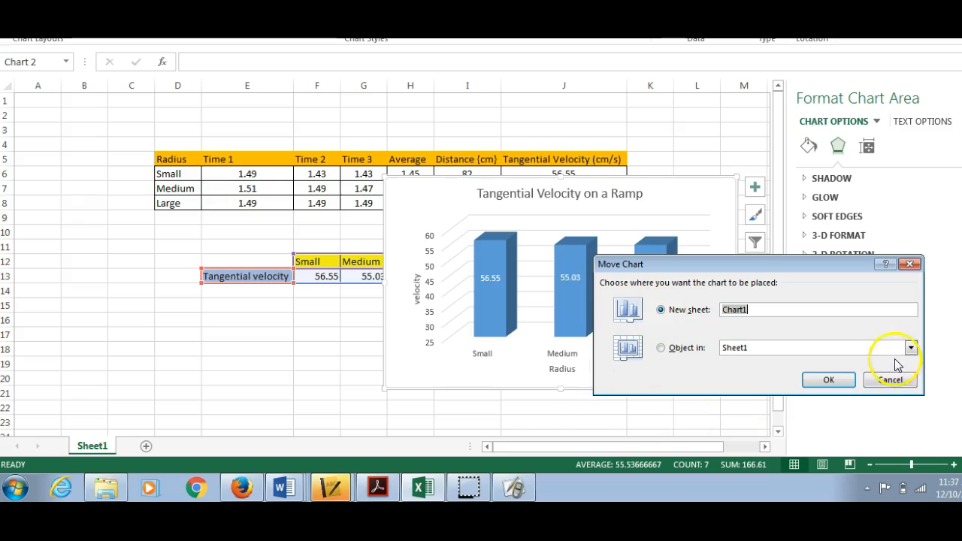
{"action": "left_click", "coordinate": [830, 381]}
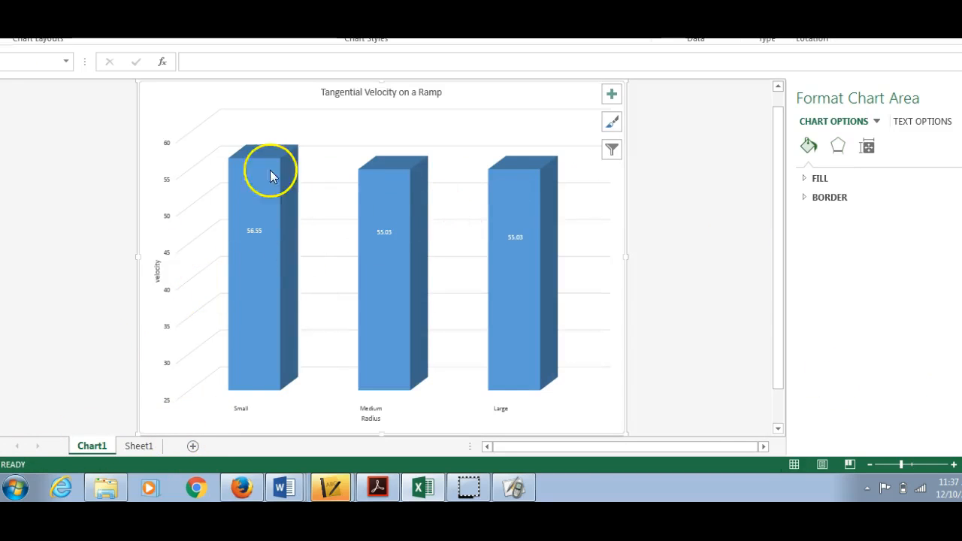
Step: Rename the chart sheet as "can lab graph"
{"action": "right_click", "coordinate": [97, 447]}
{"action": "left_click", "coordinate": [160, 310]}
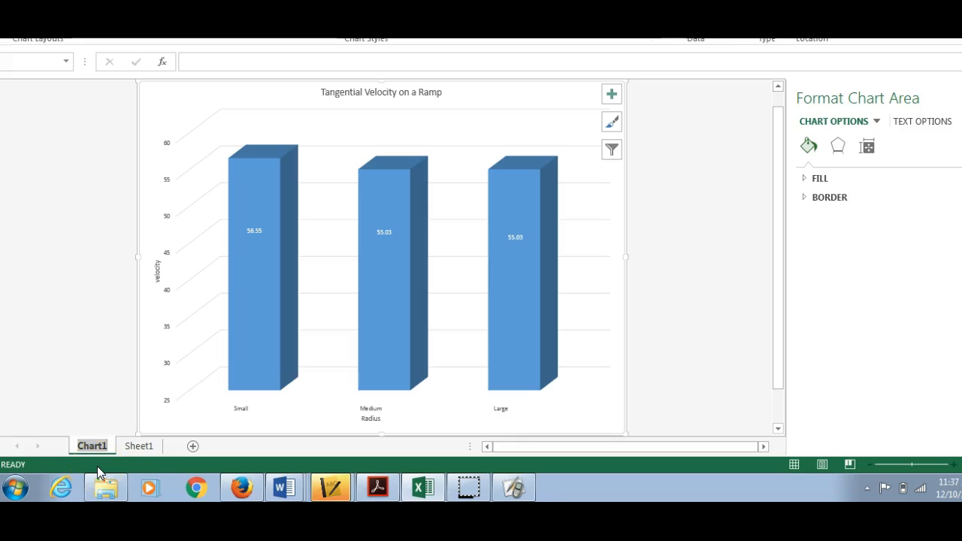
{"action": "type", "text": "can "}
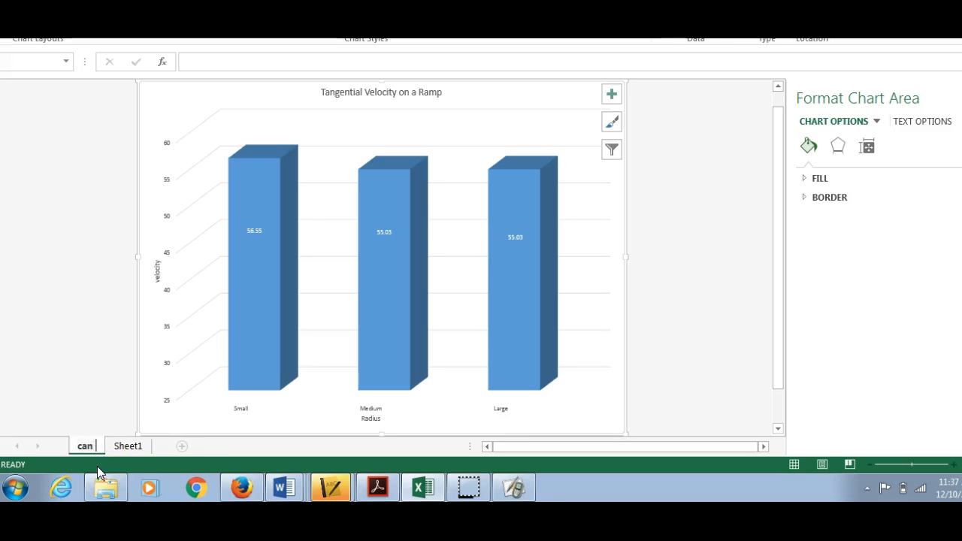
{"action": "type", "text": "lab graph"}
{"action": "left_click", "coordinate": [120, 442]}
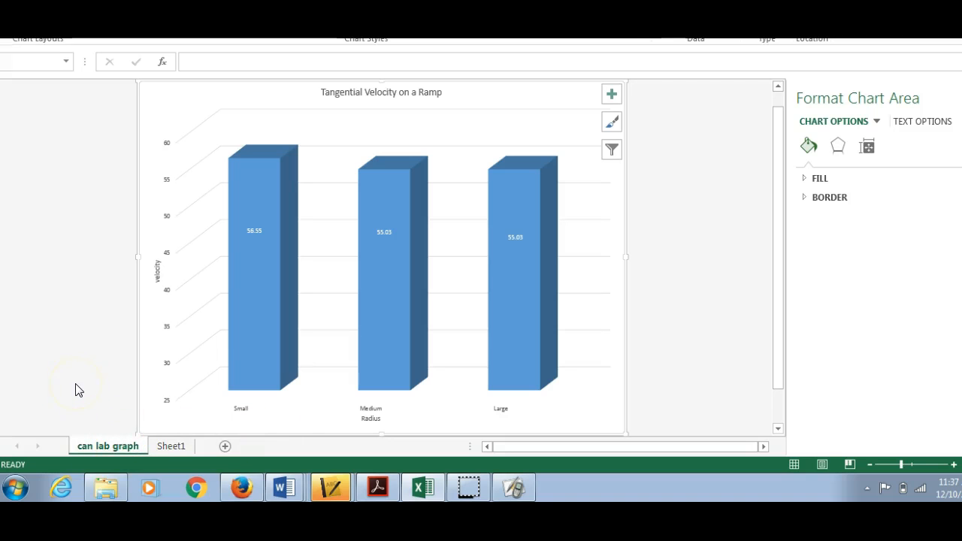
Step: Rename the data worksheet Sheet1 as "Can Lab Data"
{"action": "left_click", "coordinate": [169, 445]}
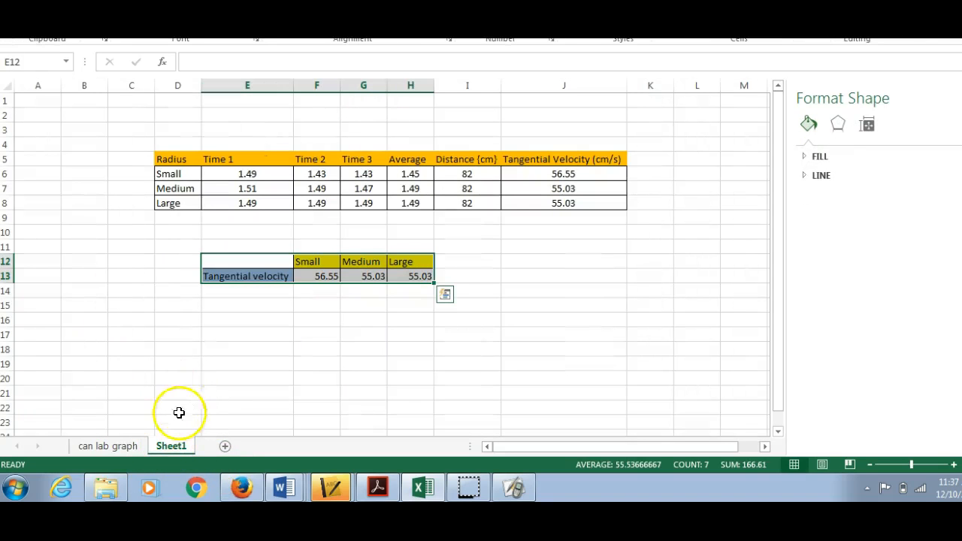
{"action": "right_click", "coordinate": [171, 445]}
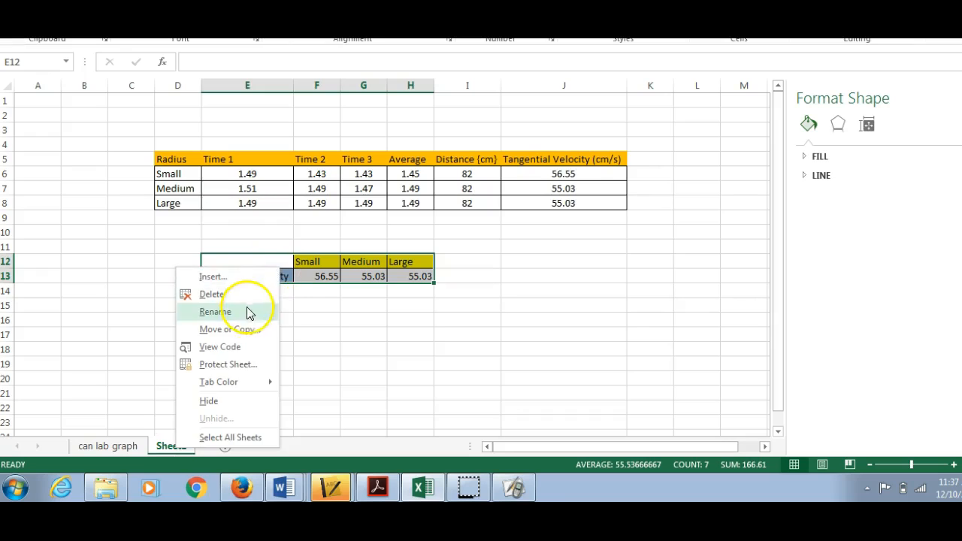
{"action": "left_click", "coordinate": [216, 312]}
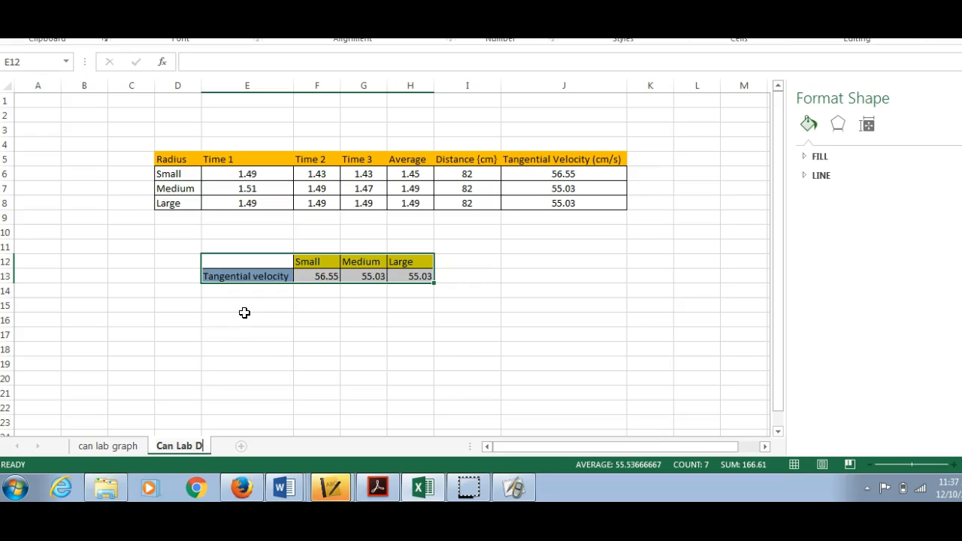
{"action": "type", "text": "Can Lab Data"}
{"action": "left_click", "coordinate": [456, 345]}
Step: Look through the graph sheet and the data sheet, ending on the graph sheet
{"action": "left_click", "coordinate": [105, 445]}
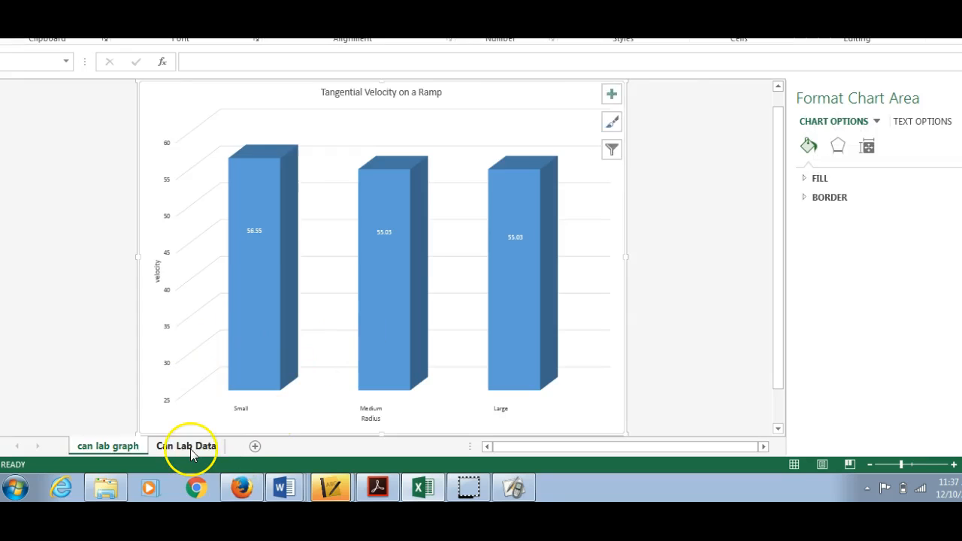
{"action": "left_click", "coordinate": [186, 445]}
{"action": "left_click", "coordinate": [107, 446]}
{"action": "left_click", "coordinate": [146, 289]}
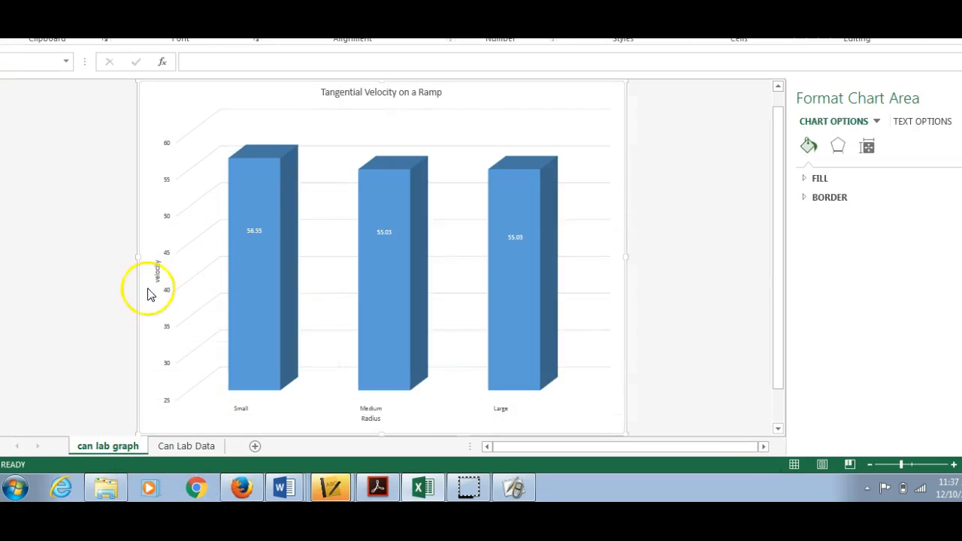